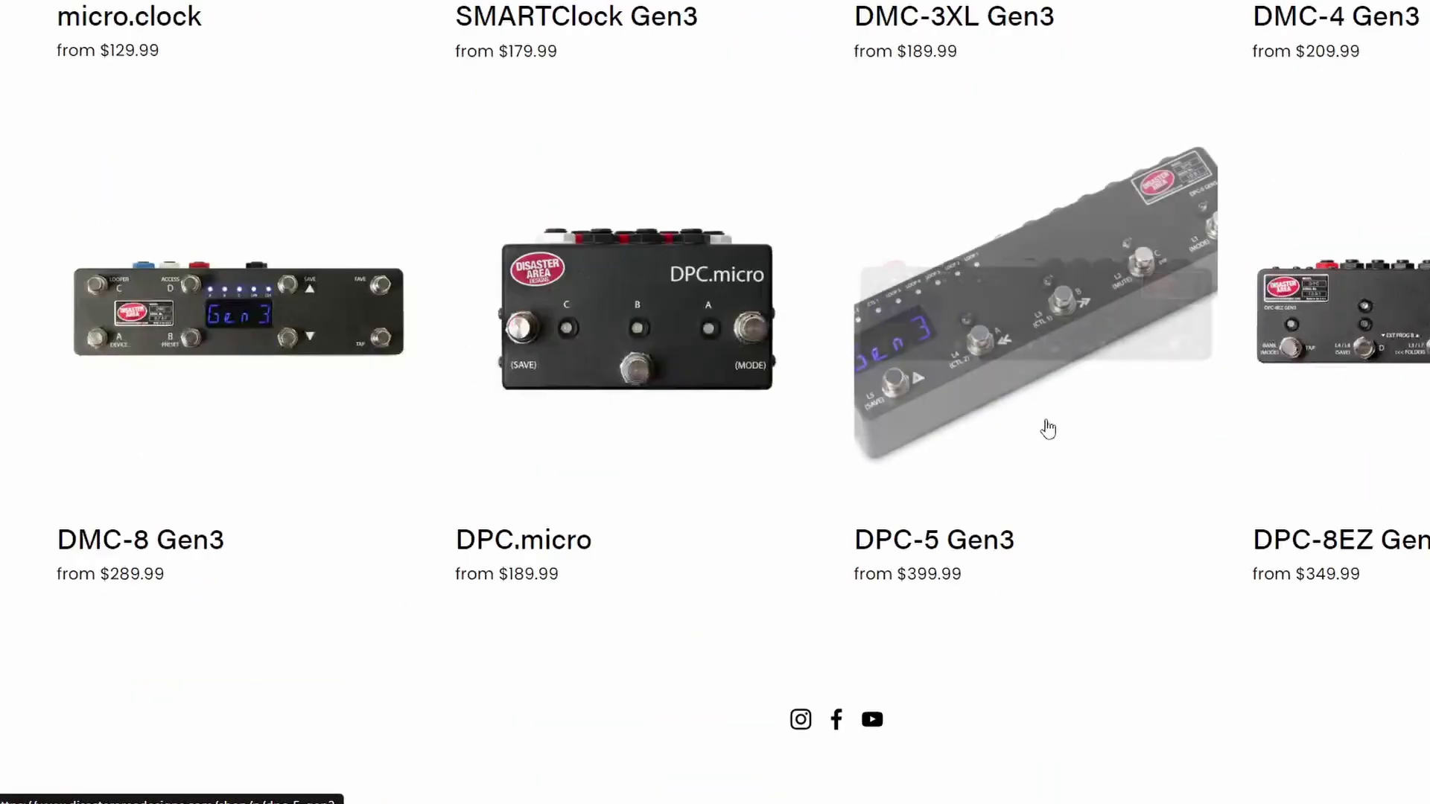
# Start an offline X32/M32 session from the Music Tribe console list
pyautogui.scroll(12, 1043, 421)
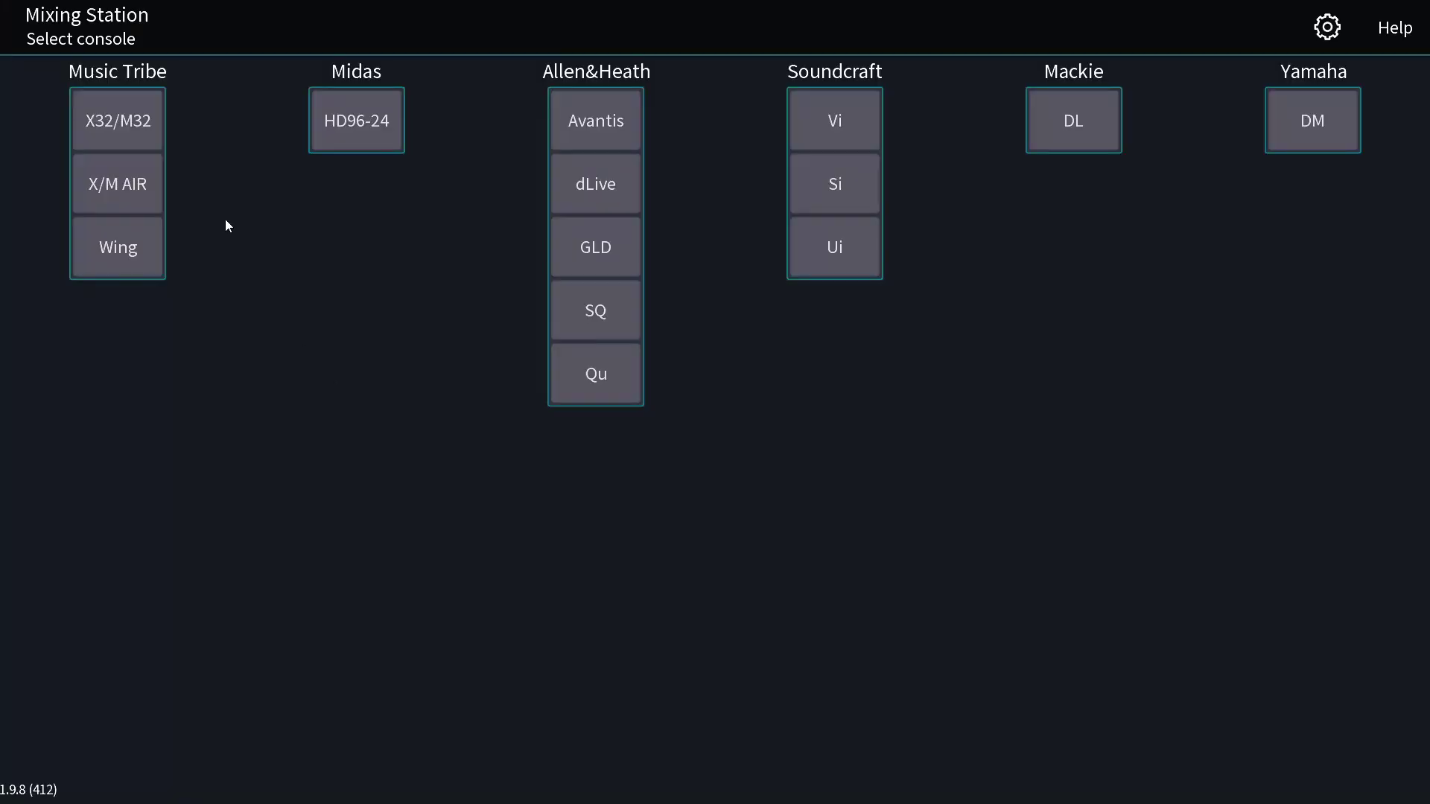
pyautogui.click(113, 116)
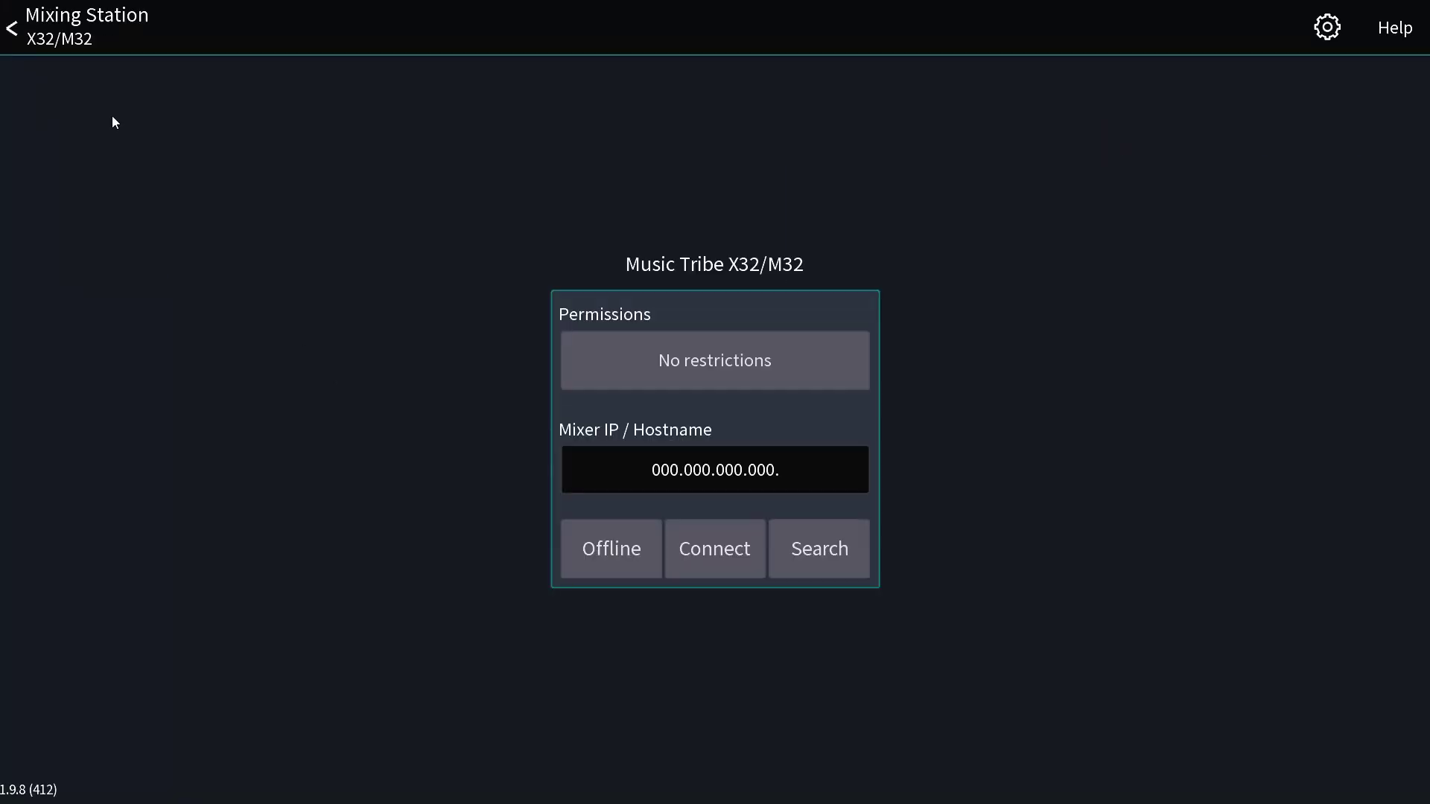
pyautogui.click(629, 566)
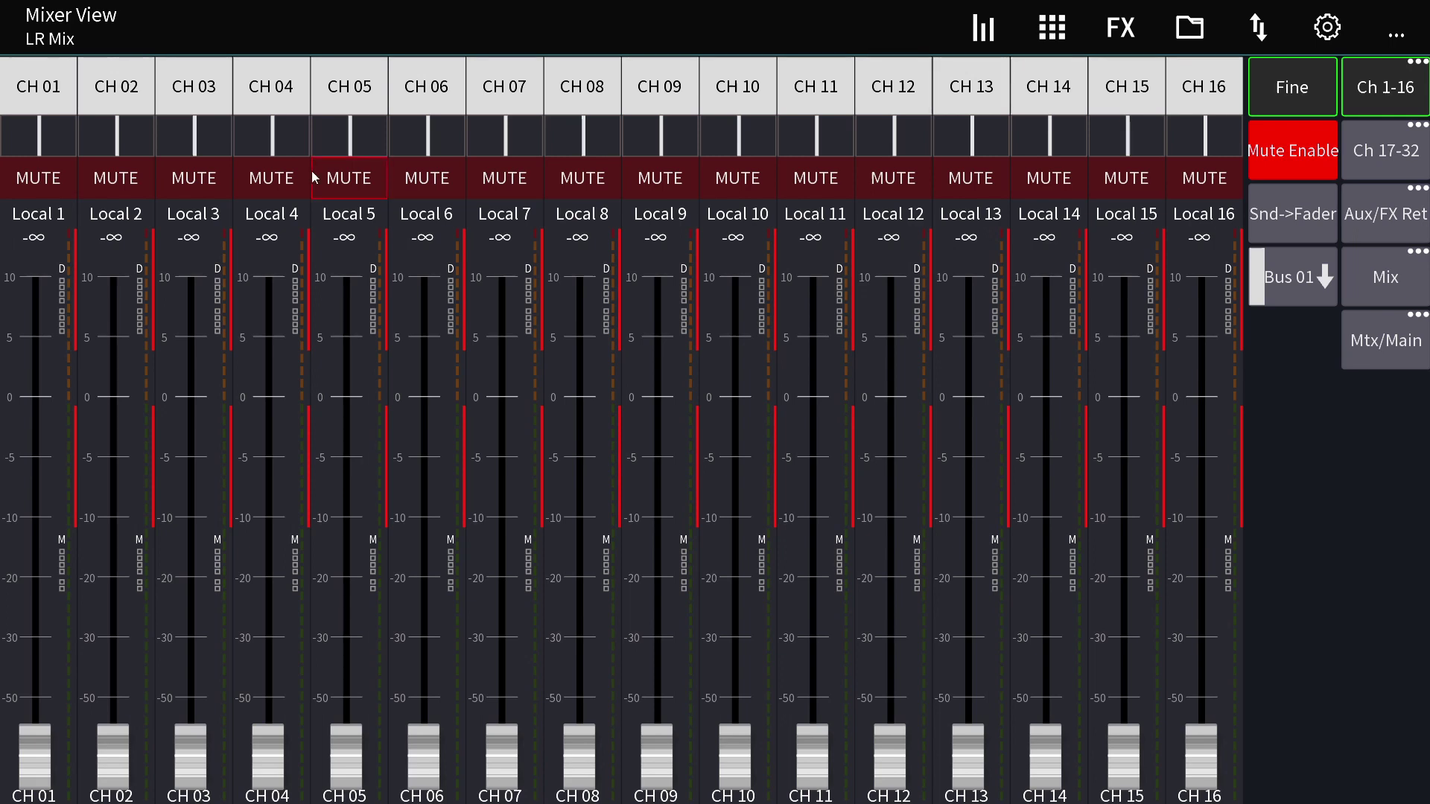
# Check channel 1's input configuration, then return to the mixer overview
pyautogui.click(32, 89)
pyautogui.click(303, 74)
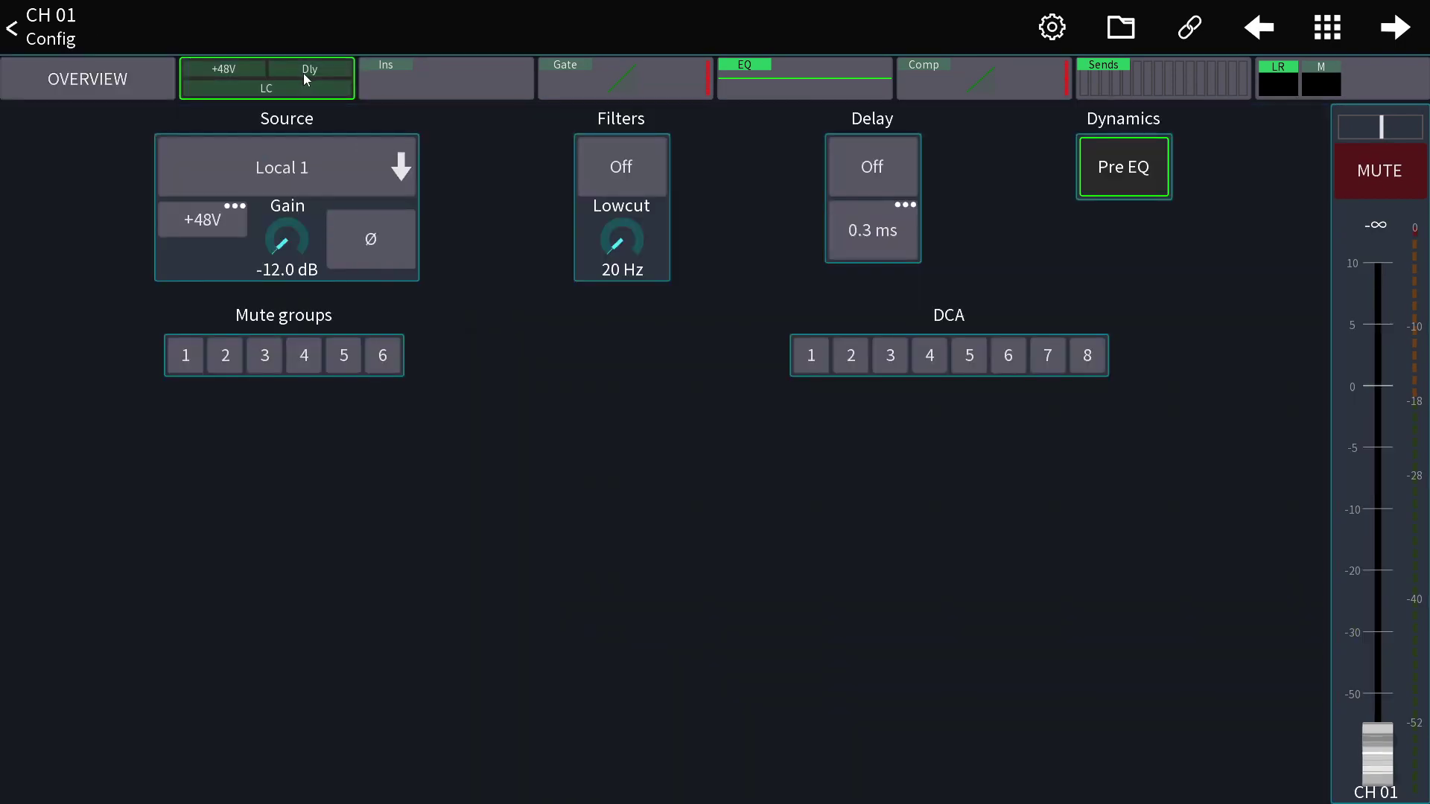
pyautogui.press('Escape')
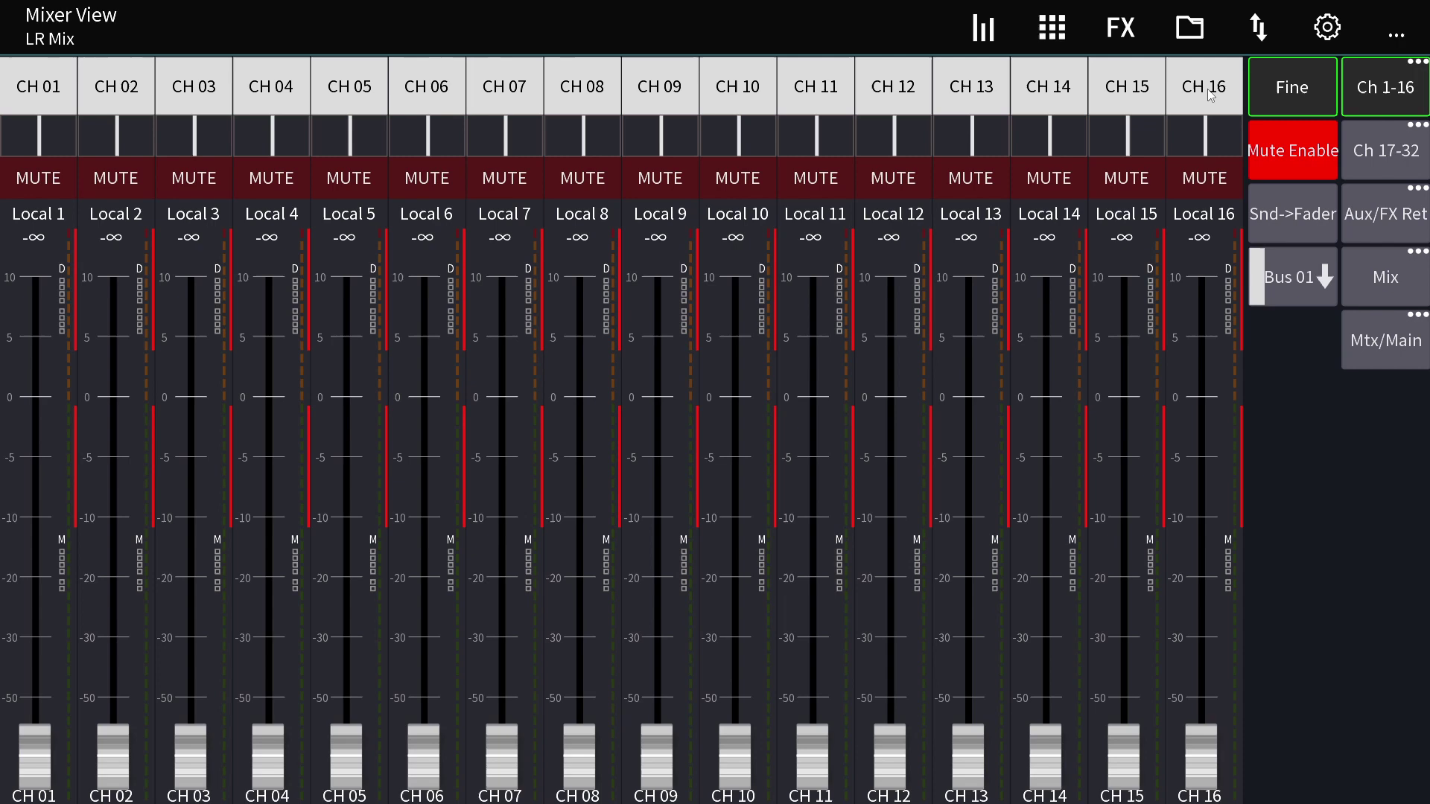
# Set channel 16's input source to Local 1 from InGrp 1-8
pyautogui.click(1208, 87)
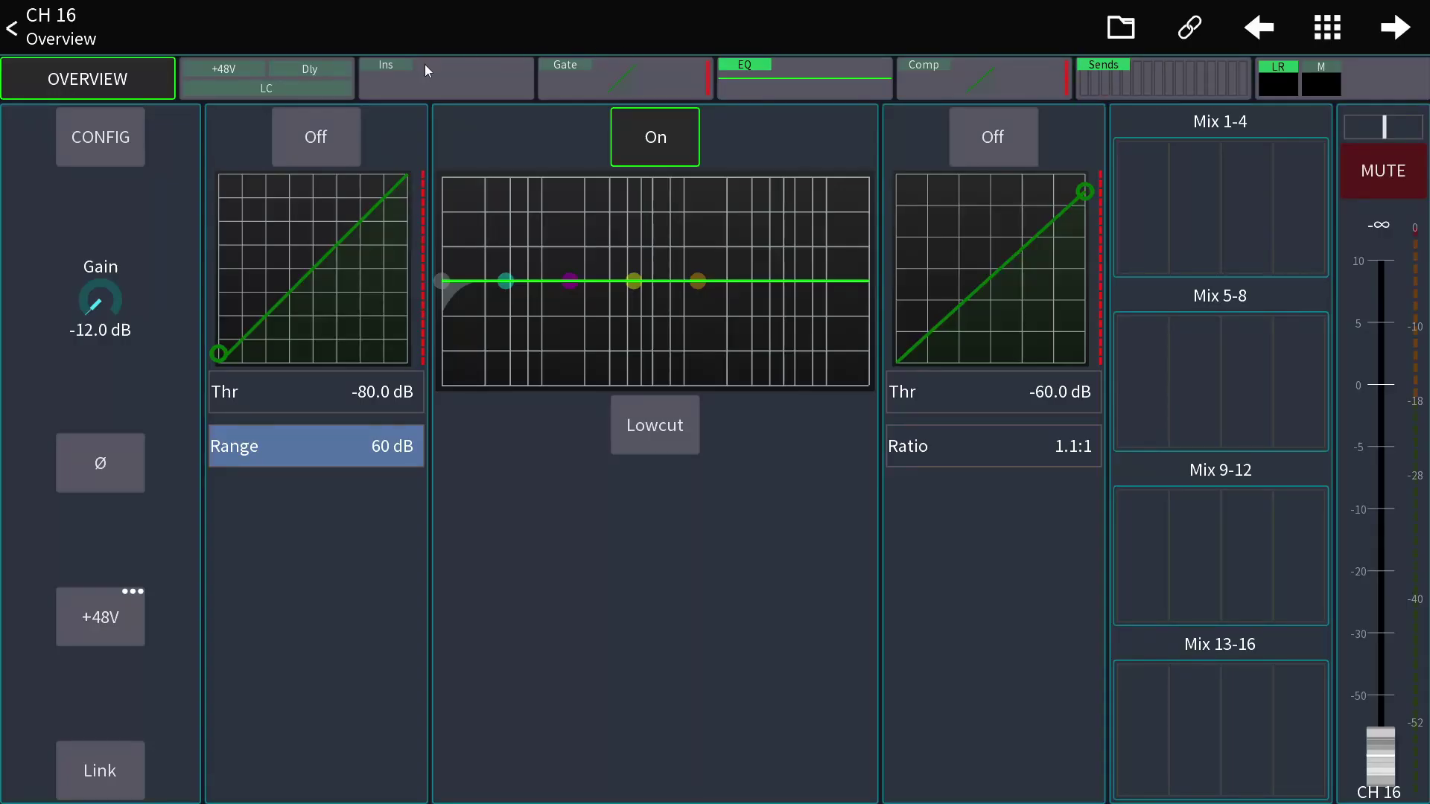
pyautogui.click(328, 77)
pyautogui.click(312, 182)
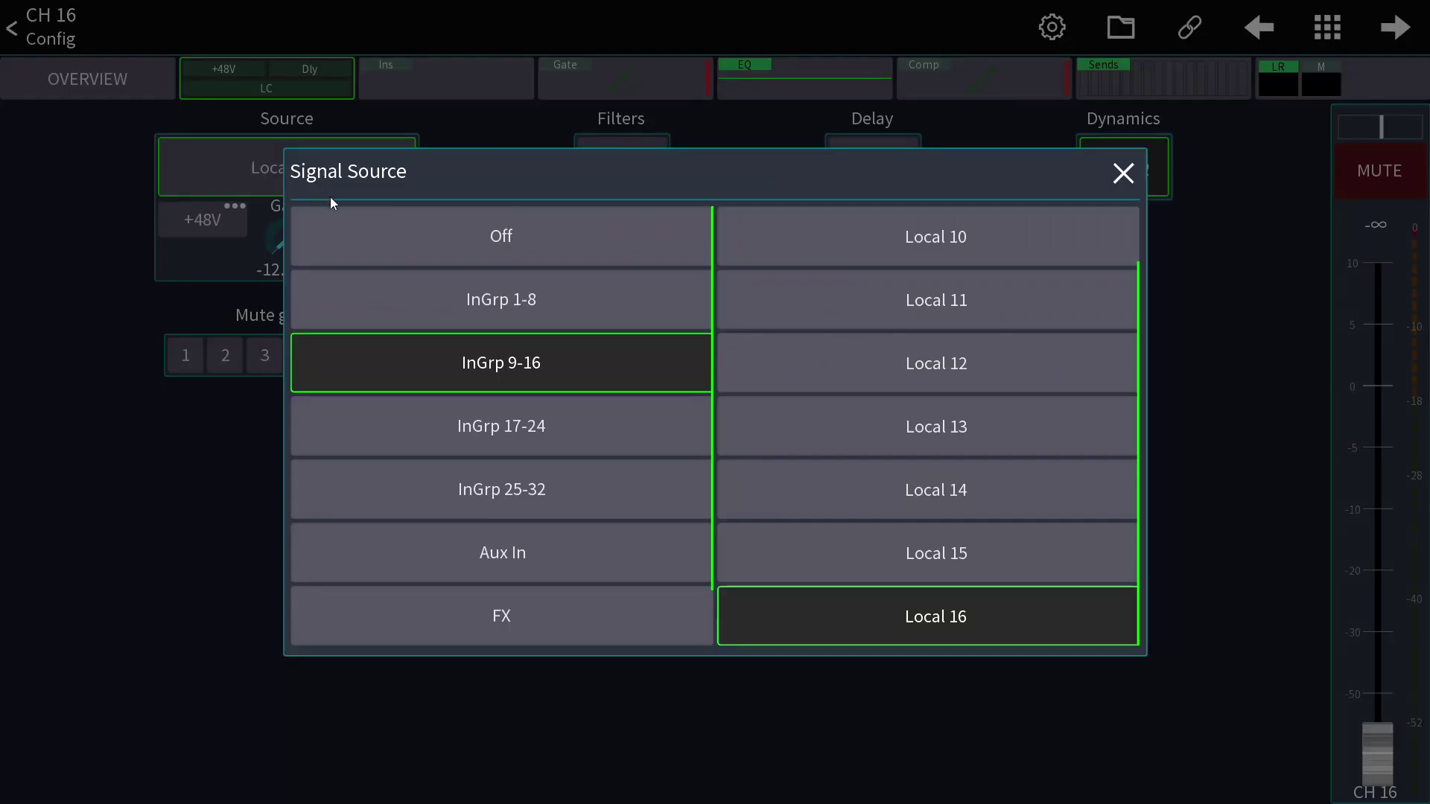
pyautogui.click(629, 319)
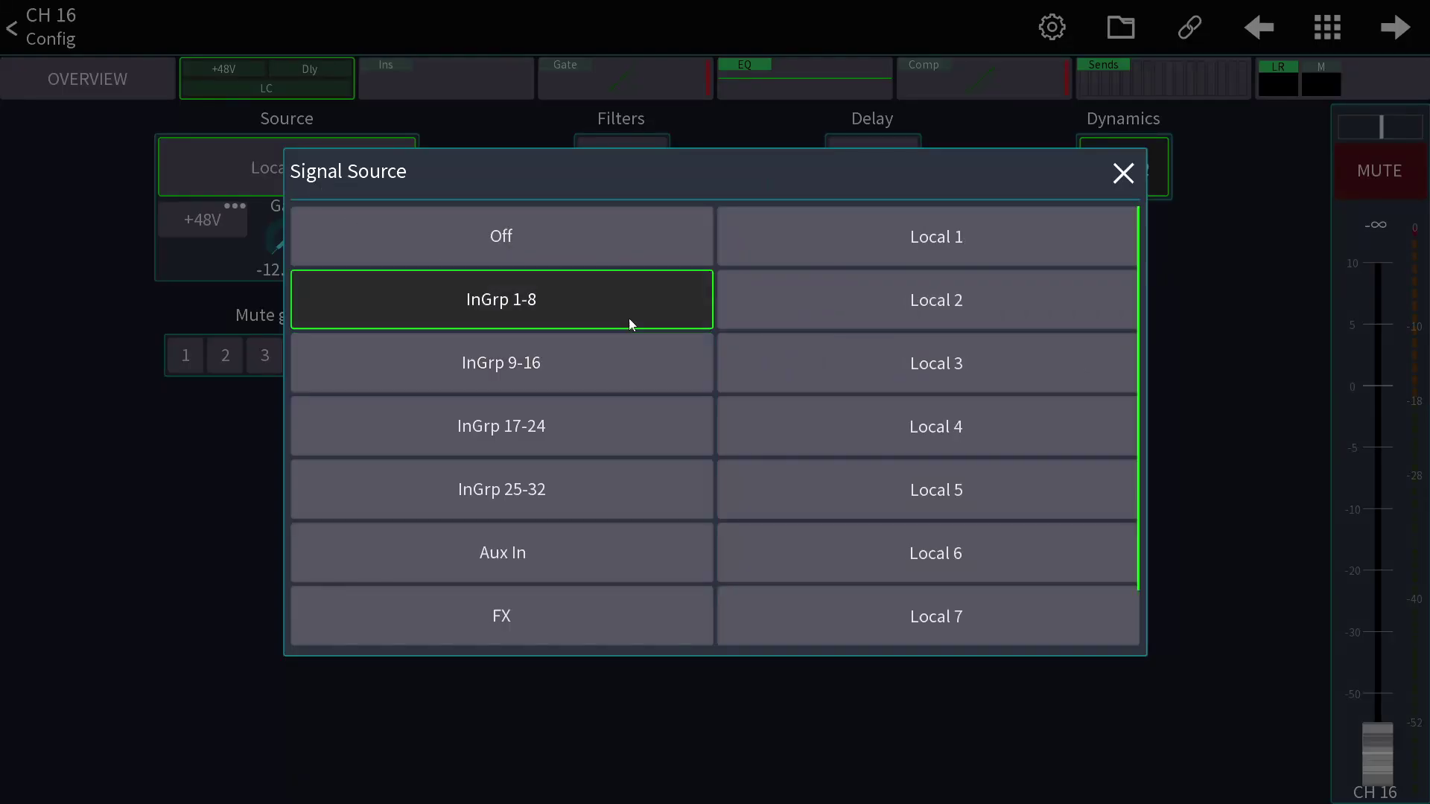
pyautogui.click(863, 249)
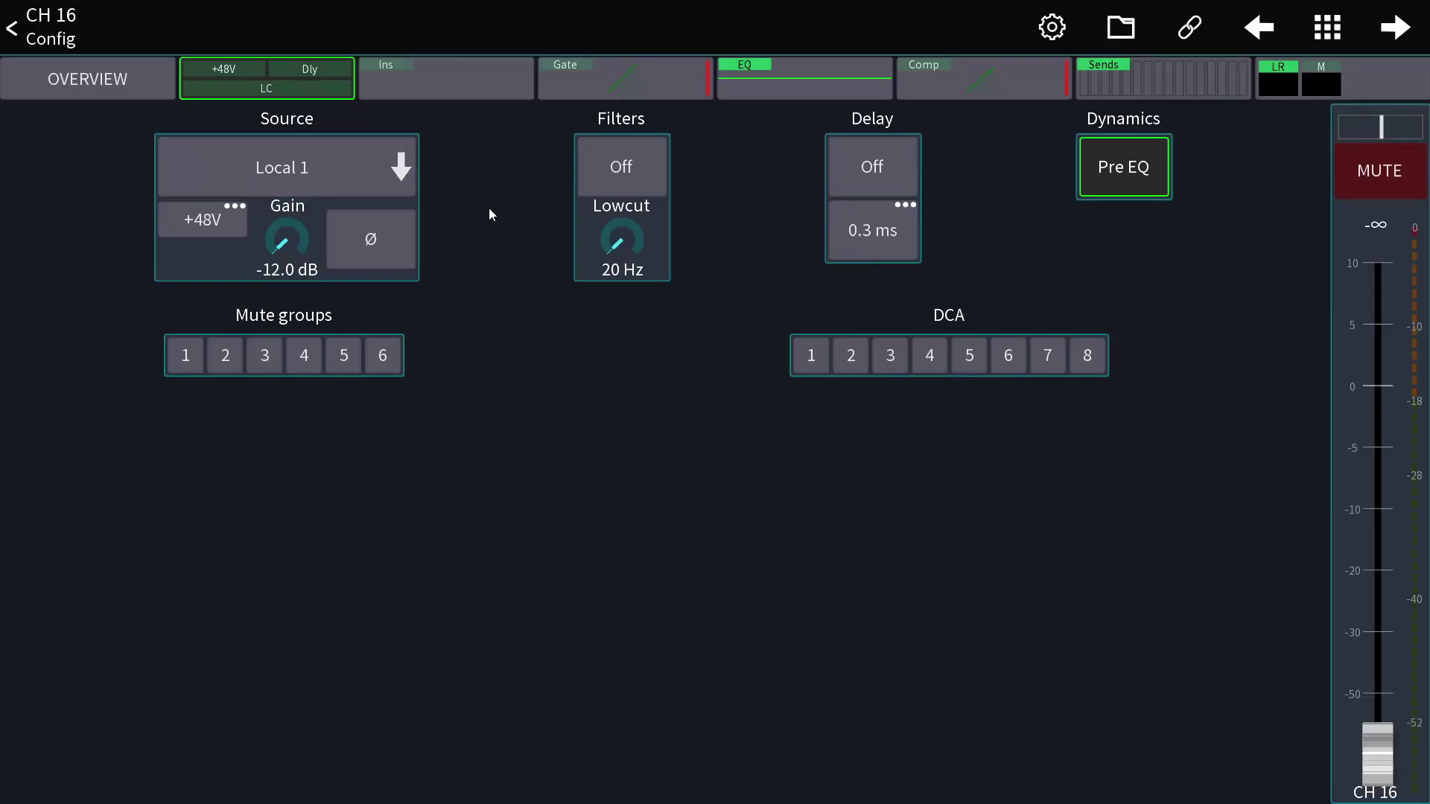
pyautogui.click(64, 43)
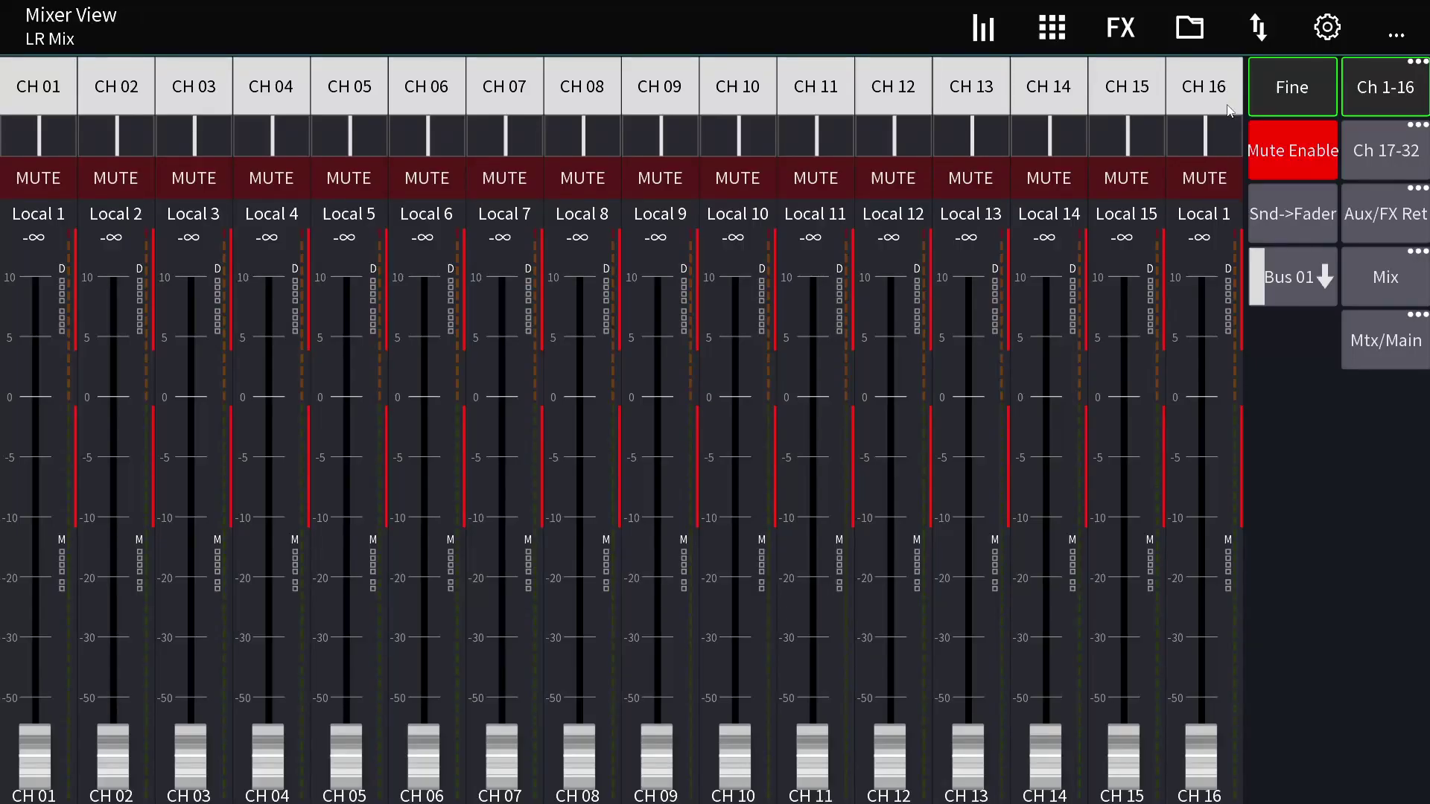
# Switch off LR routing for channel 16 in its LR/M tab
pyautogui.click(1192, 87)
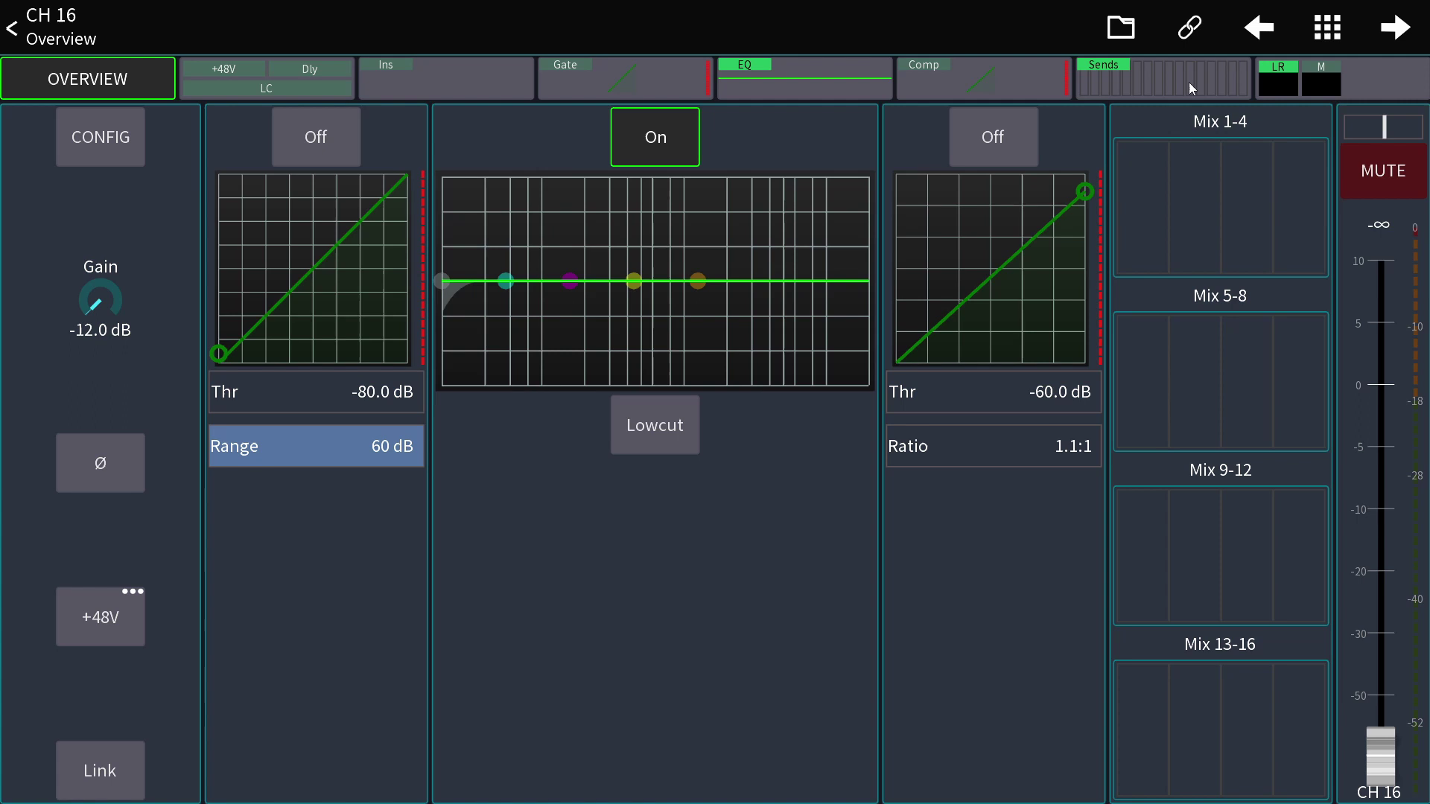
pyautogui.click(1339, 92)
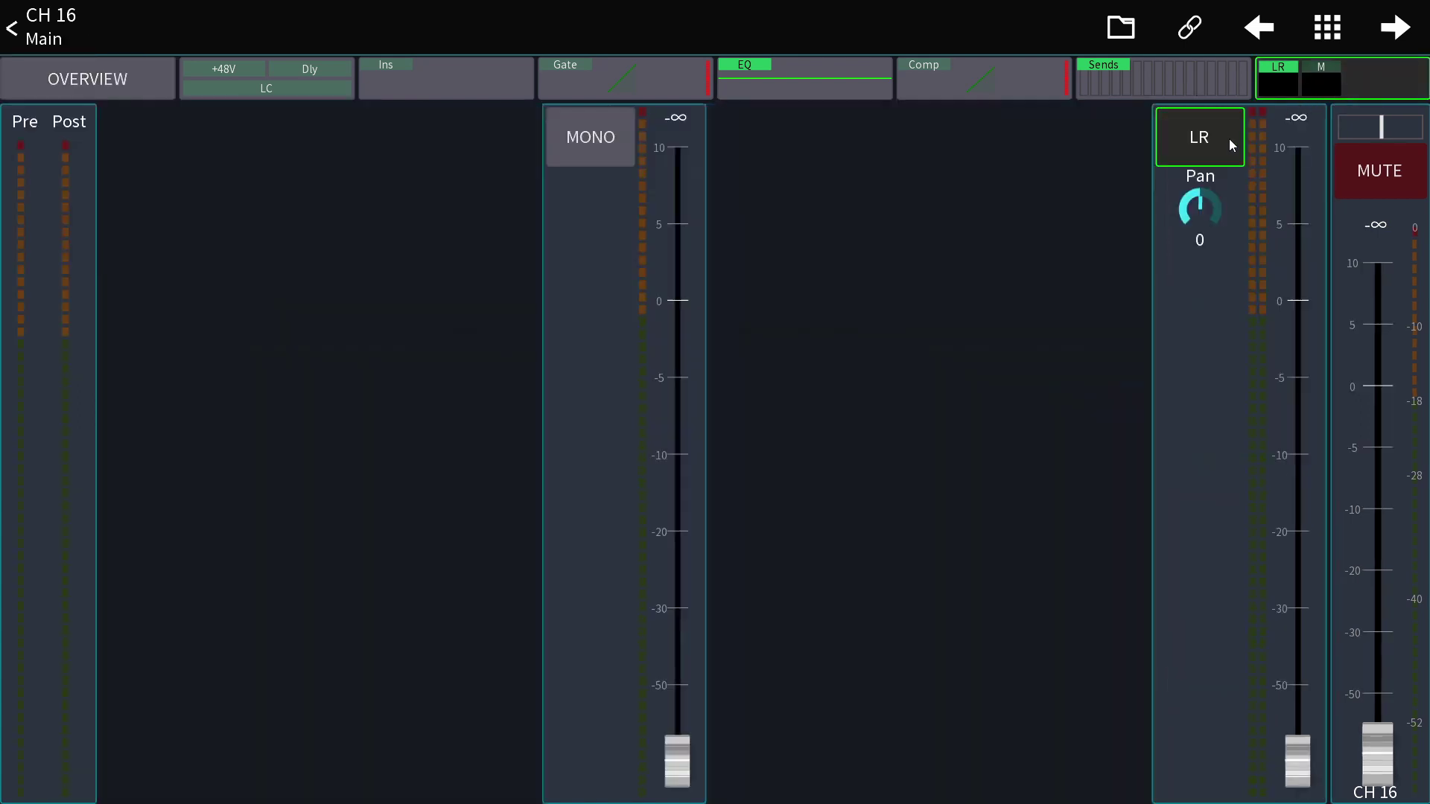
pyautogui.click(1217, 145)
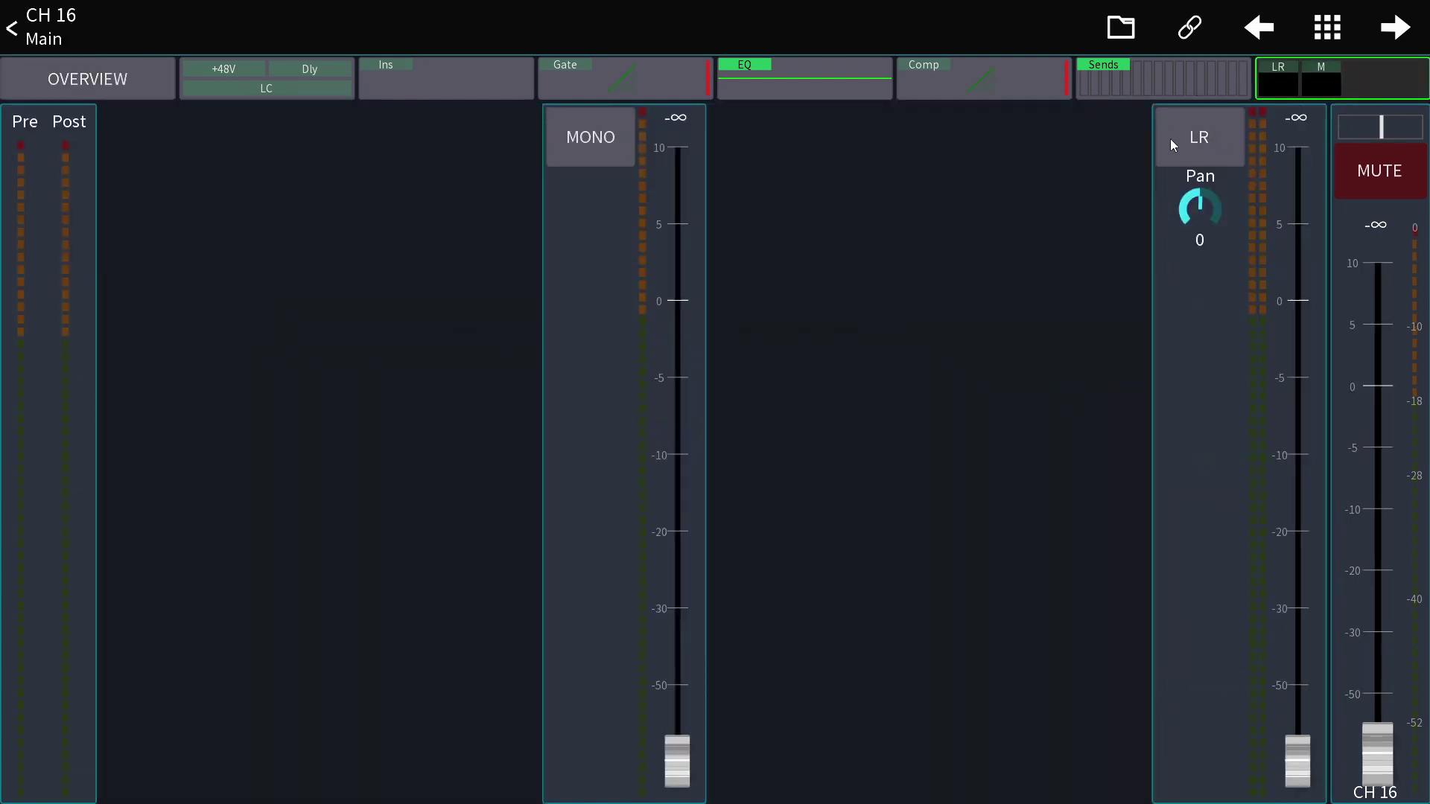
pyautogui.click(12, 28)
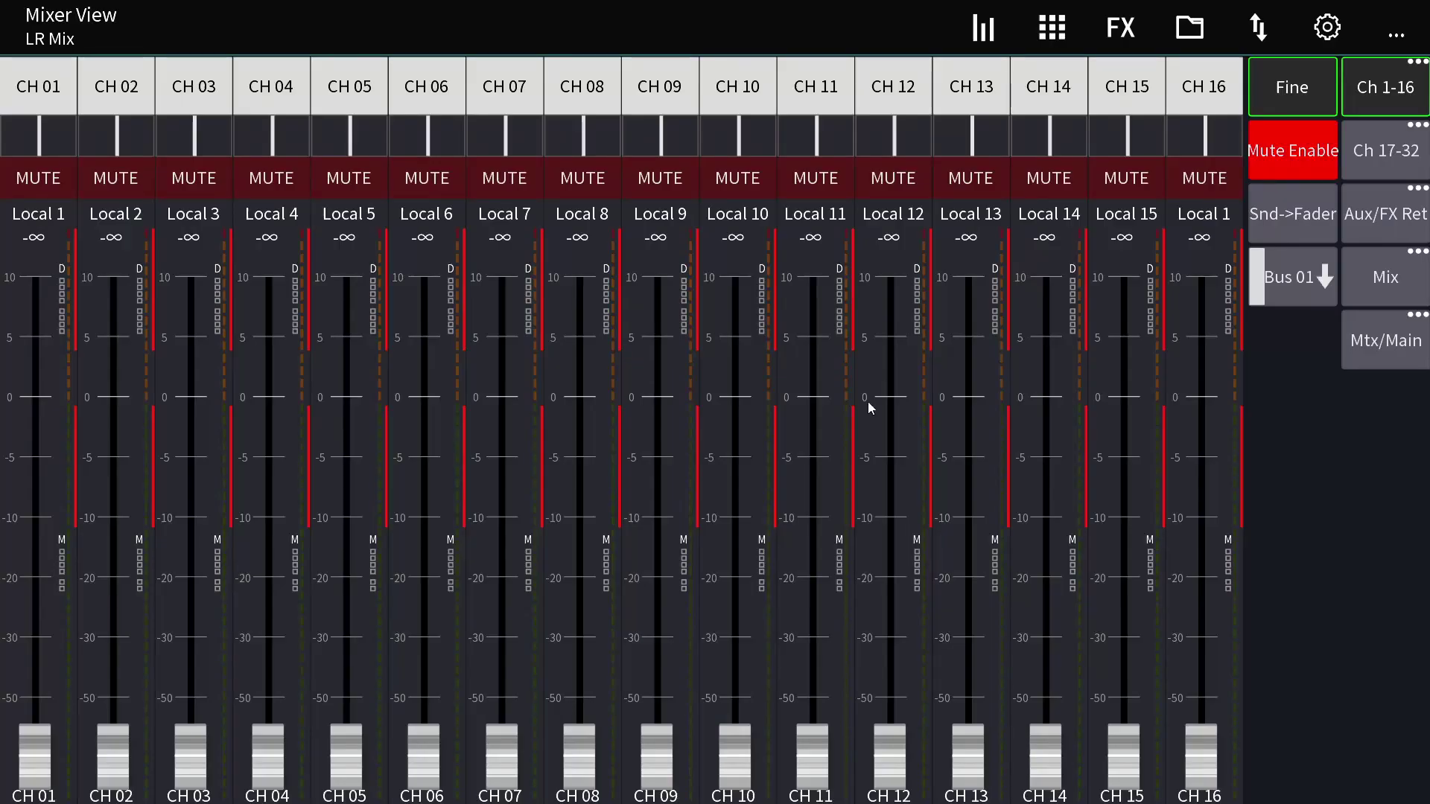
# Mute channel 16 and raise channel 1's fader toward 0 dB
pyautogui.moveTo(1196, 660); pyautogui.dragTo(1226, 787)
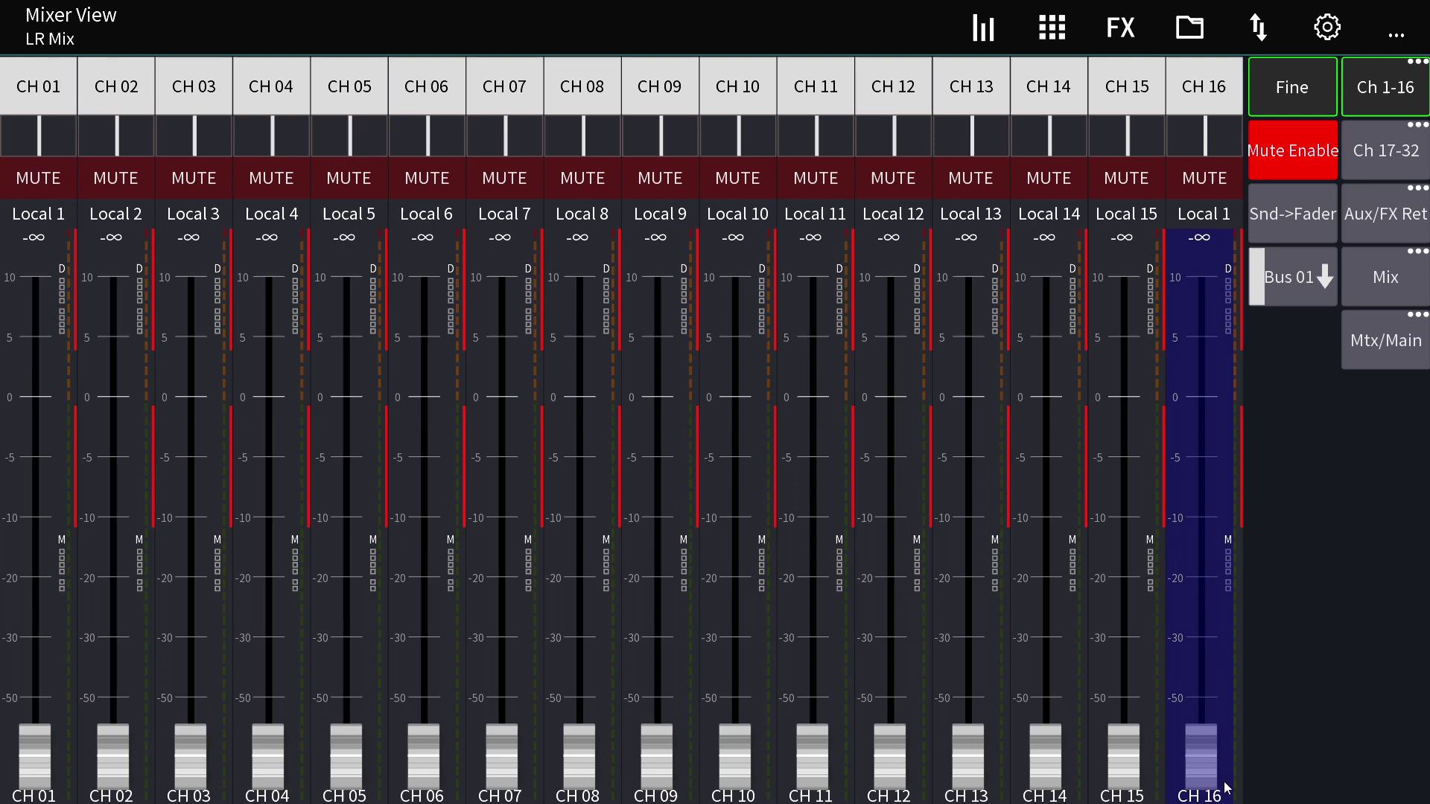
pyautogui.click(1200, 176)
pyautogui.moveTo(49, 734); pyautogui.dragTo(11, 306)
# With sends on fader, set Bus 01 sends: channel 1 at -1.8 dB, channel 16 at -2.2 dB
pyautogui.click(1284, 236)
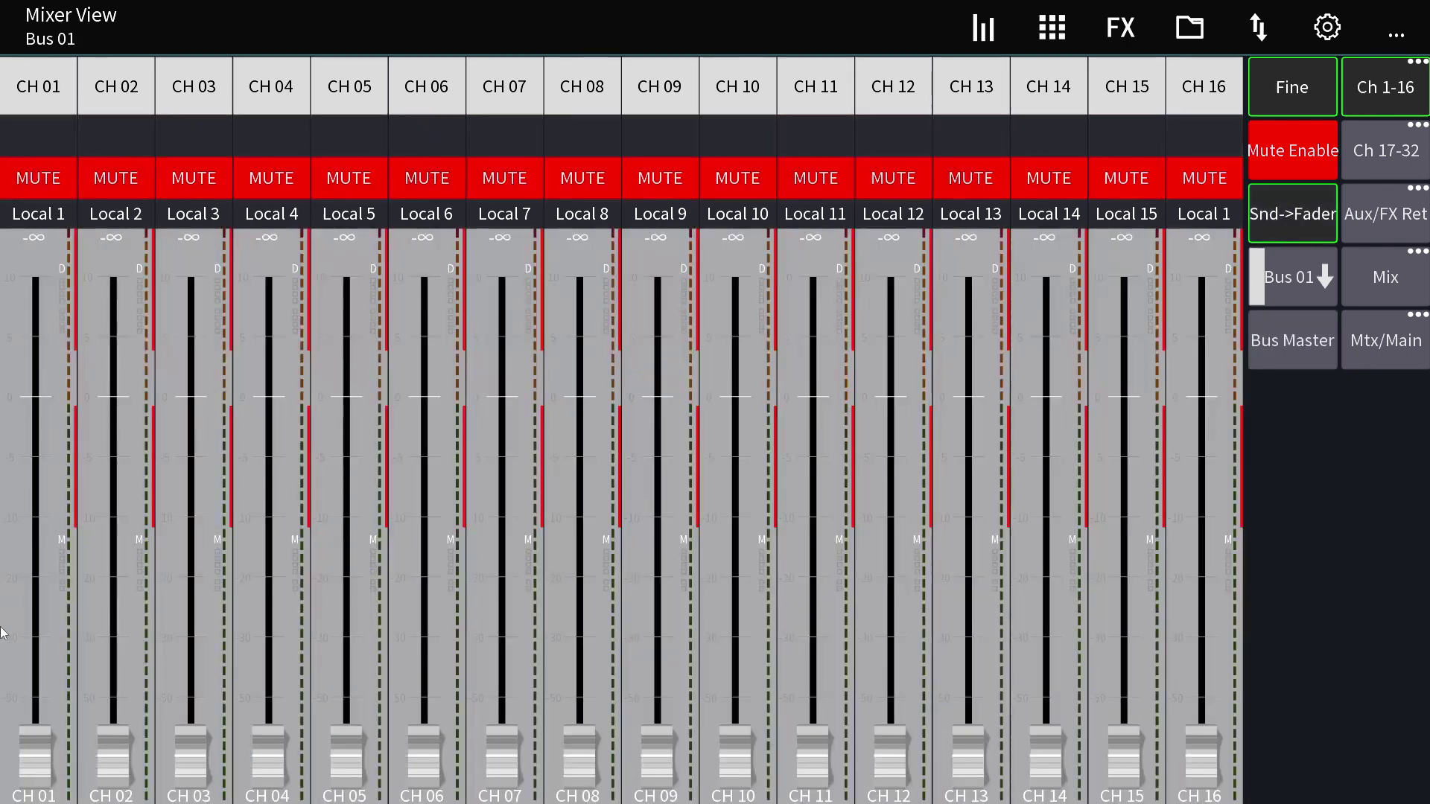
pyautogui.click(46, 685)
pyautogui.moveTo(46, 686); pyautogui.dragTo(35, 417)
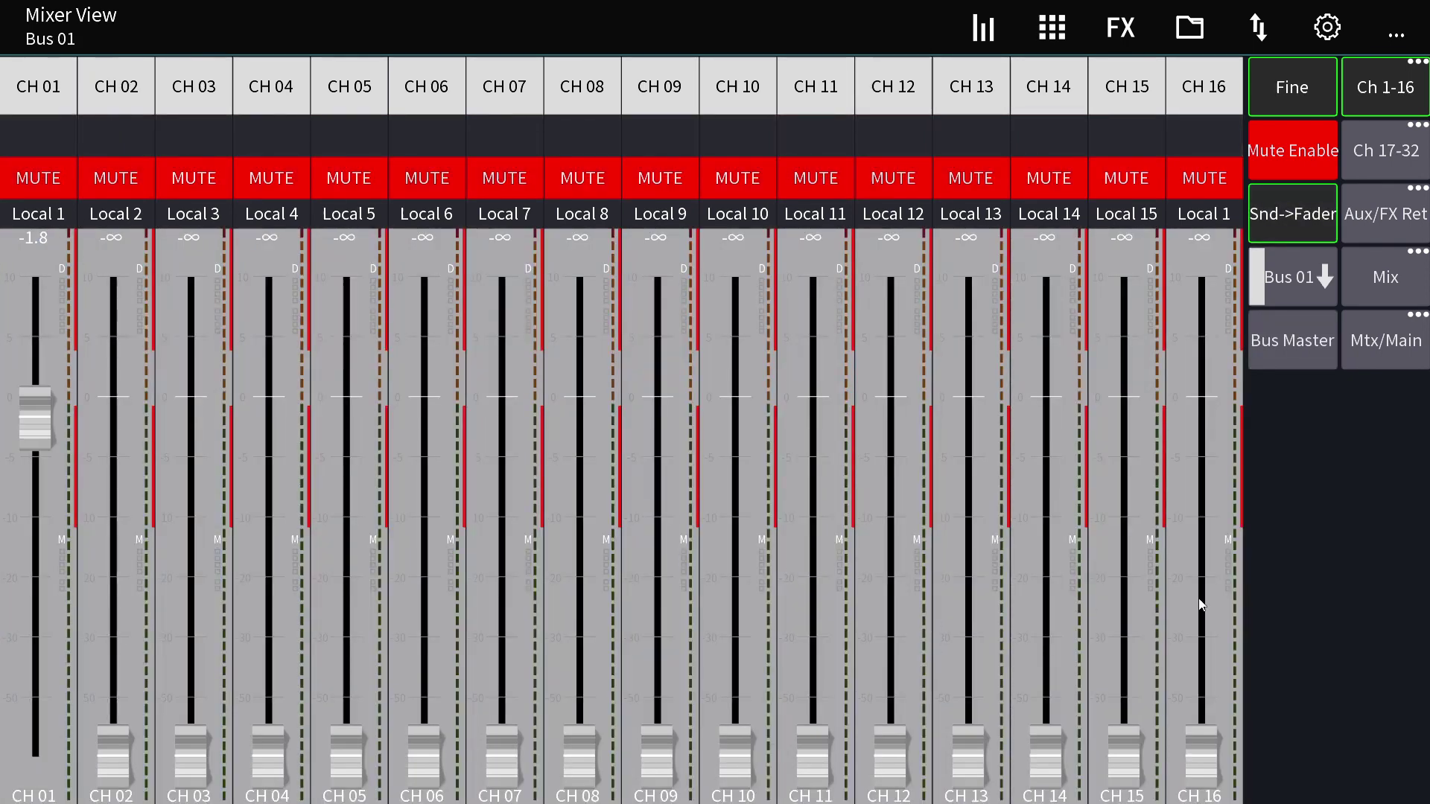
pyautogui.moveTo(1185, 618); pyautogui.dragTo(1201, 421)
# Return faders to the LR mix and toggle the channel 1 and 16 mutes
pyautogui.click(1292, 214)
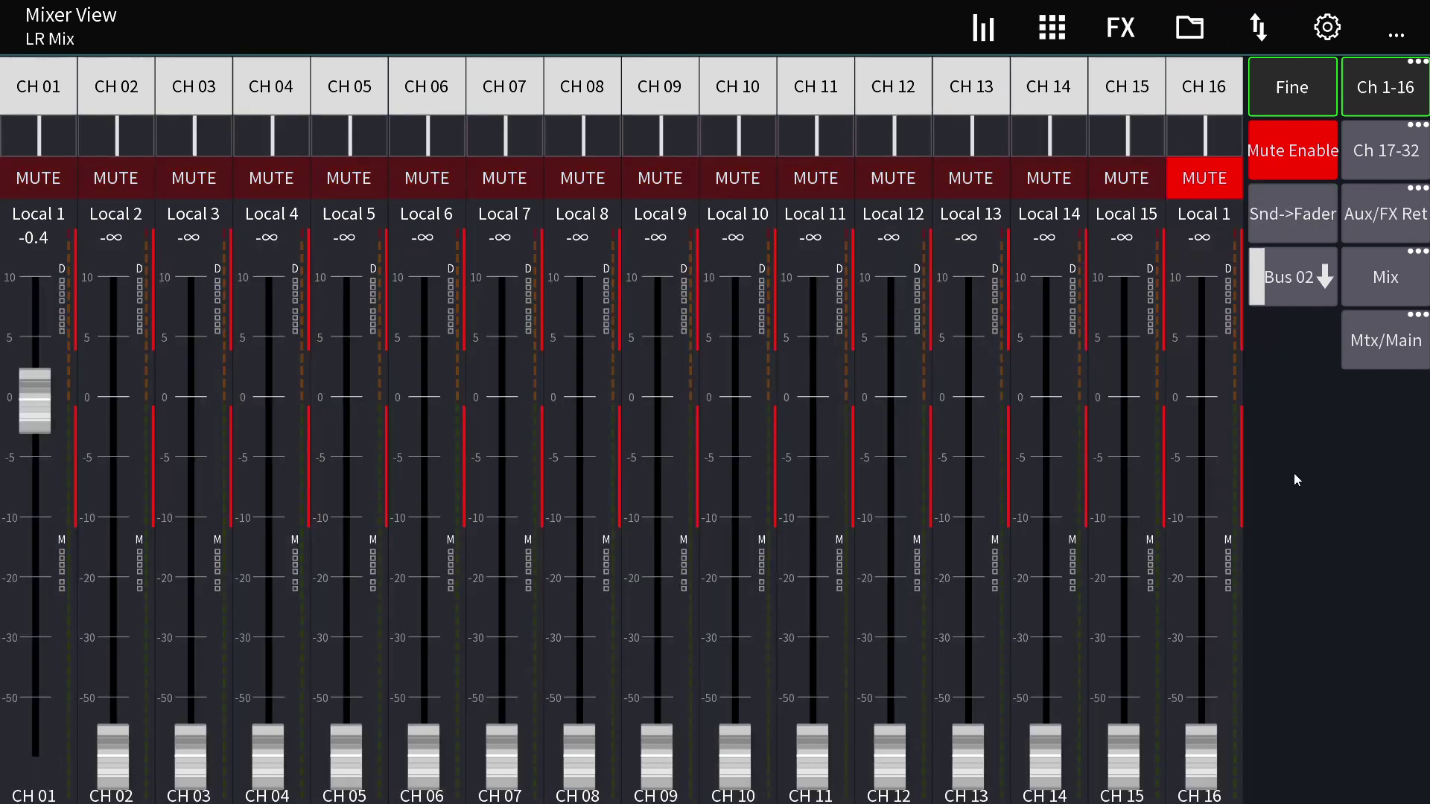
pyautogui.click(50, 193)
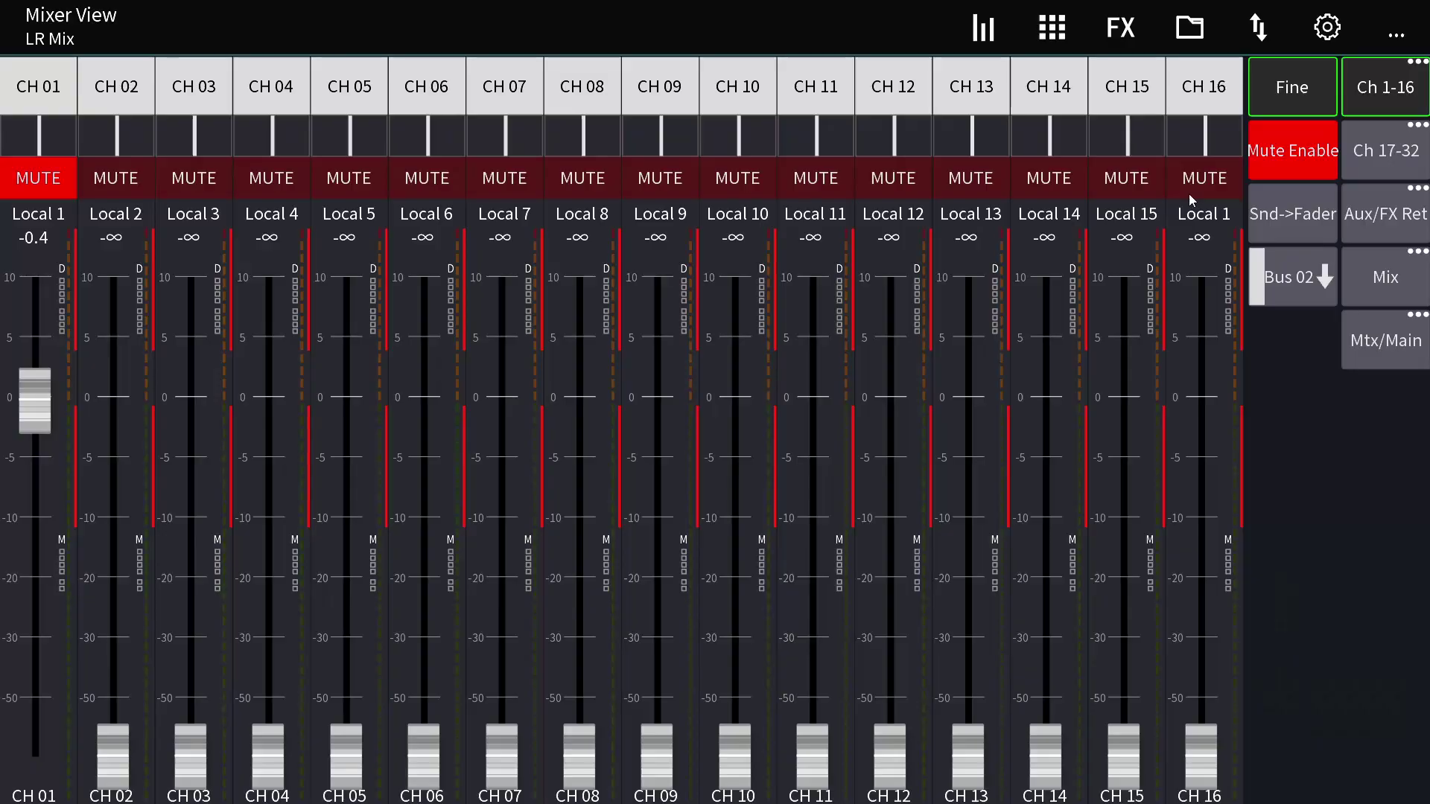
pyautogui.click(1190, 193)
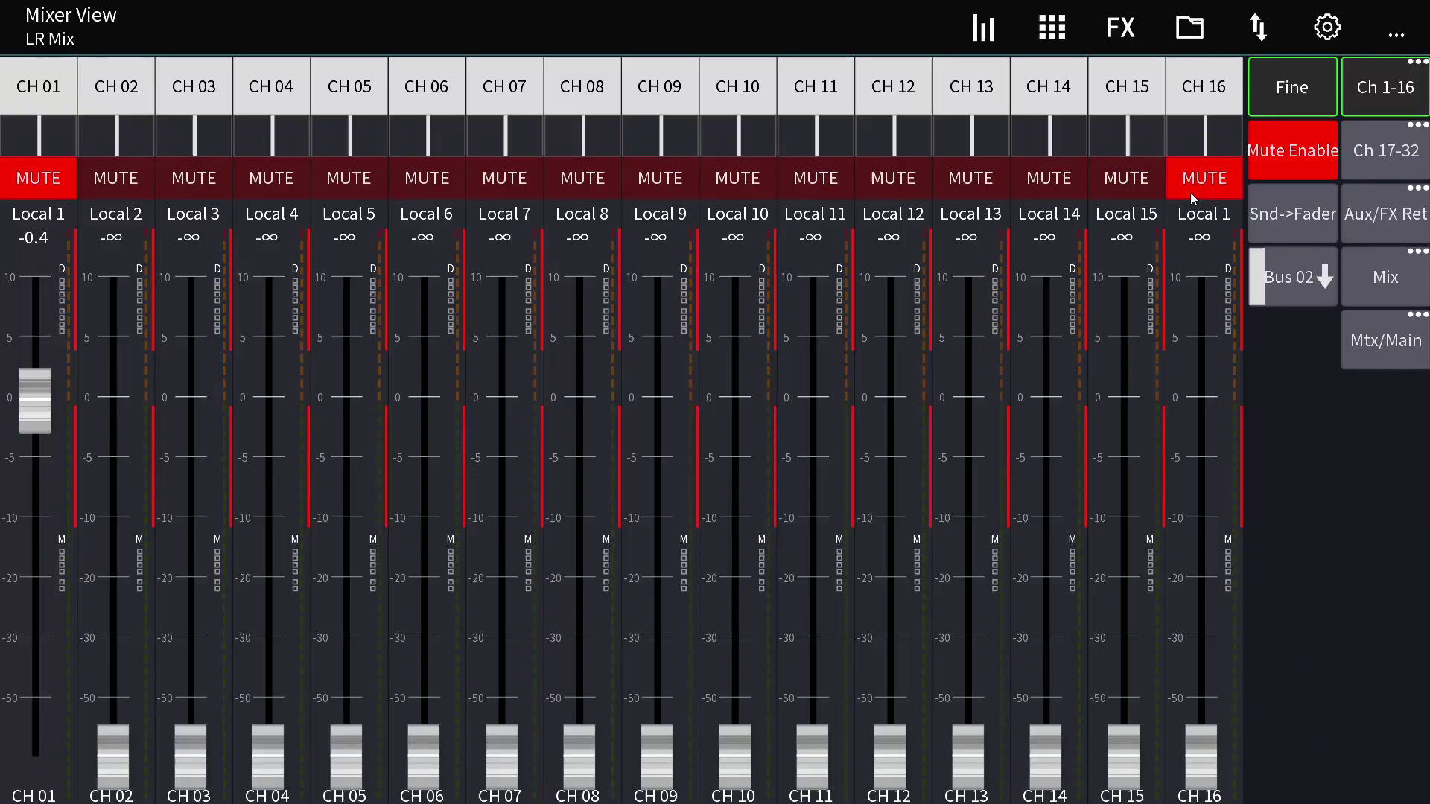
pyautogui.click(39, 178)
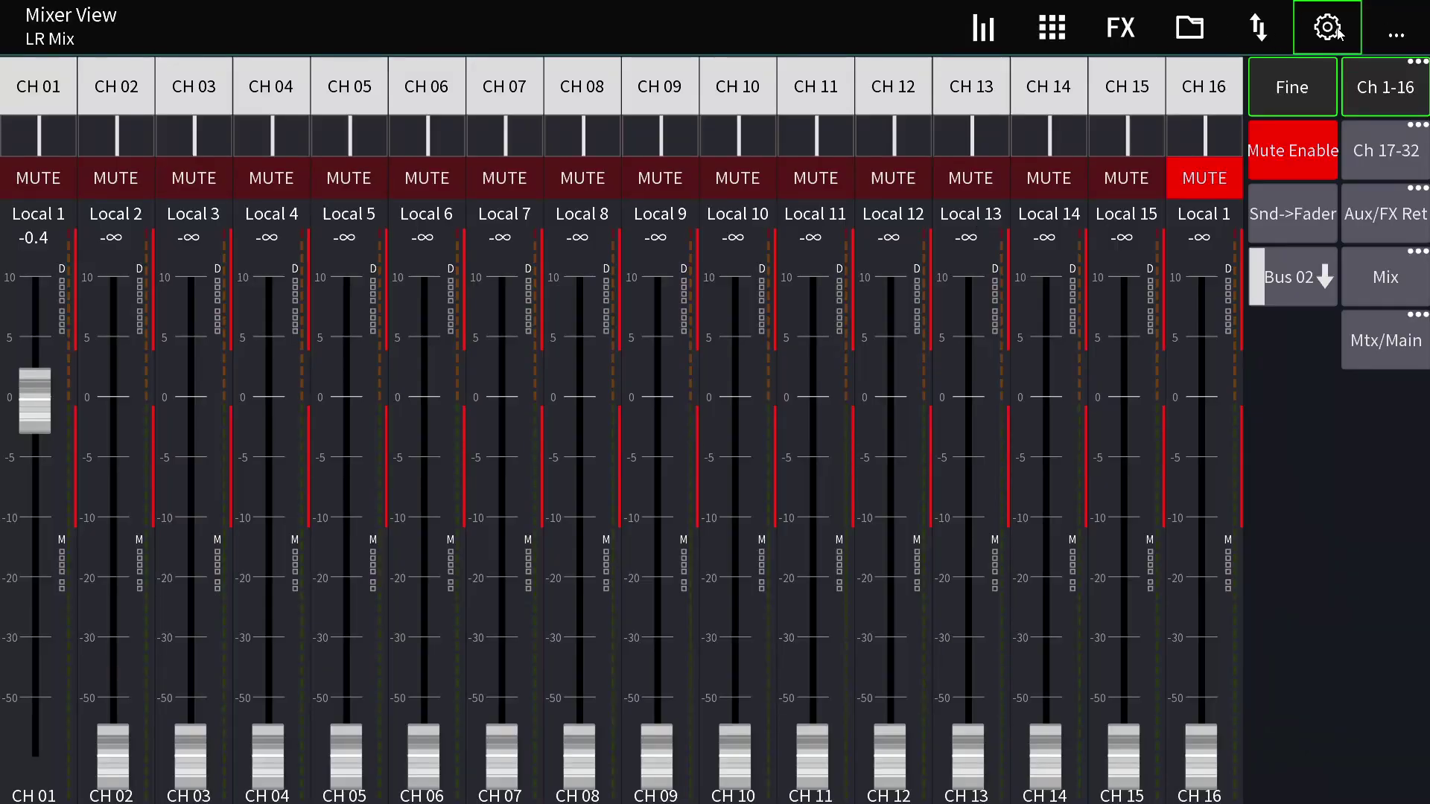
# Create a new layout, layout-4, in the app setup layouts list
pyautogui.click(1325, 24)
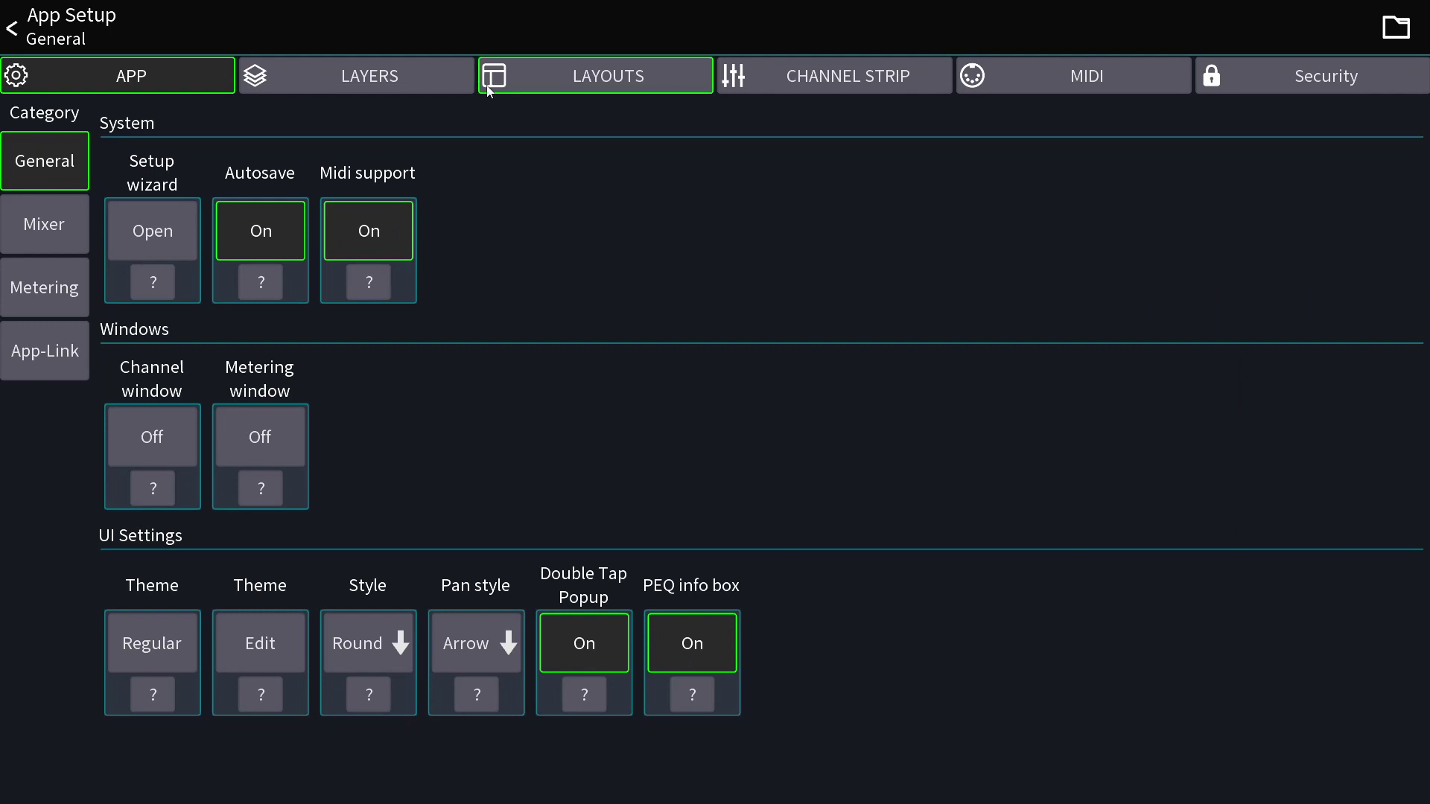
pyautogui.click(512, 78)
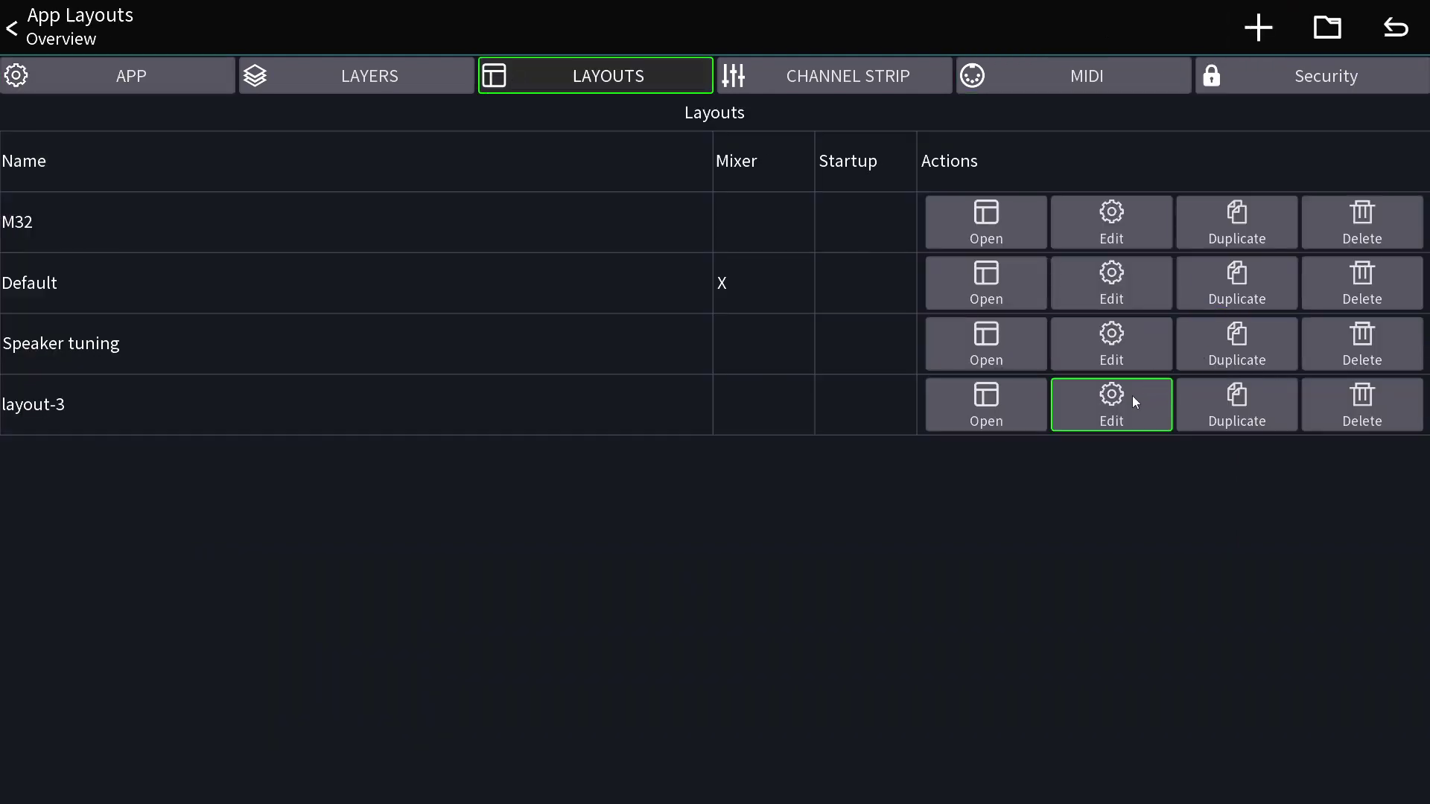
pyautogui.click(1261, 25)
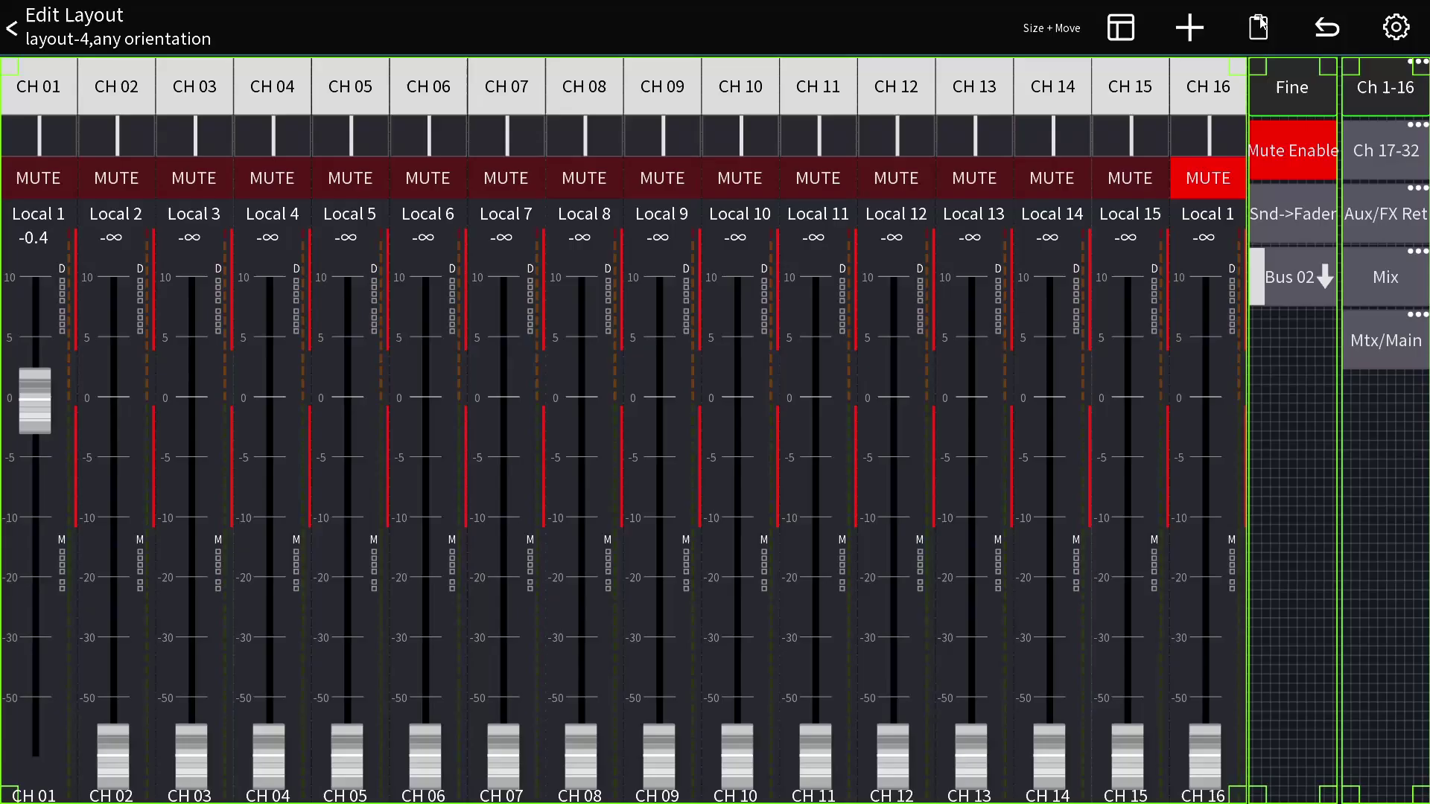
# Set layout-4's behavior to Override mixer layout, apply it, and return to the mixer
pyautogui.click(1387, 28)
pyautogui.click(760, 284)
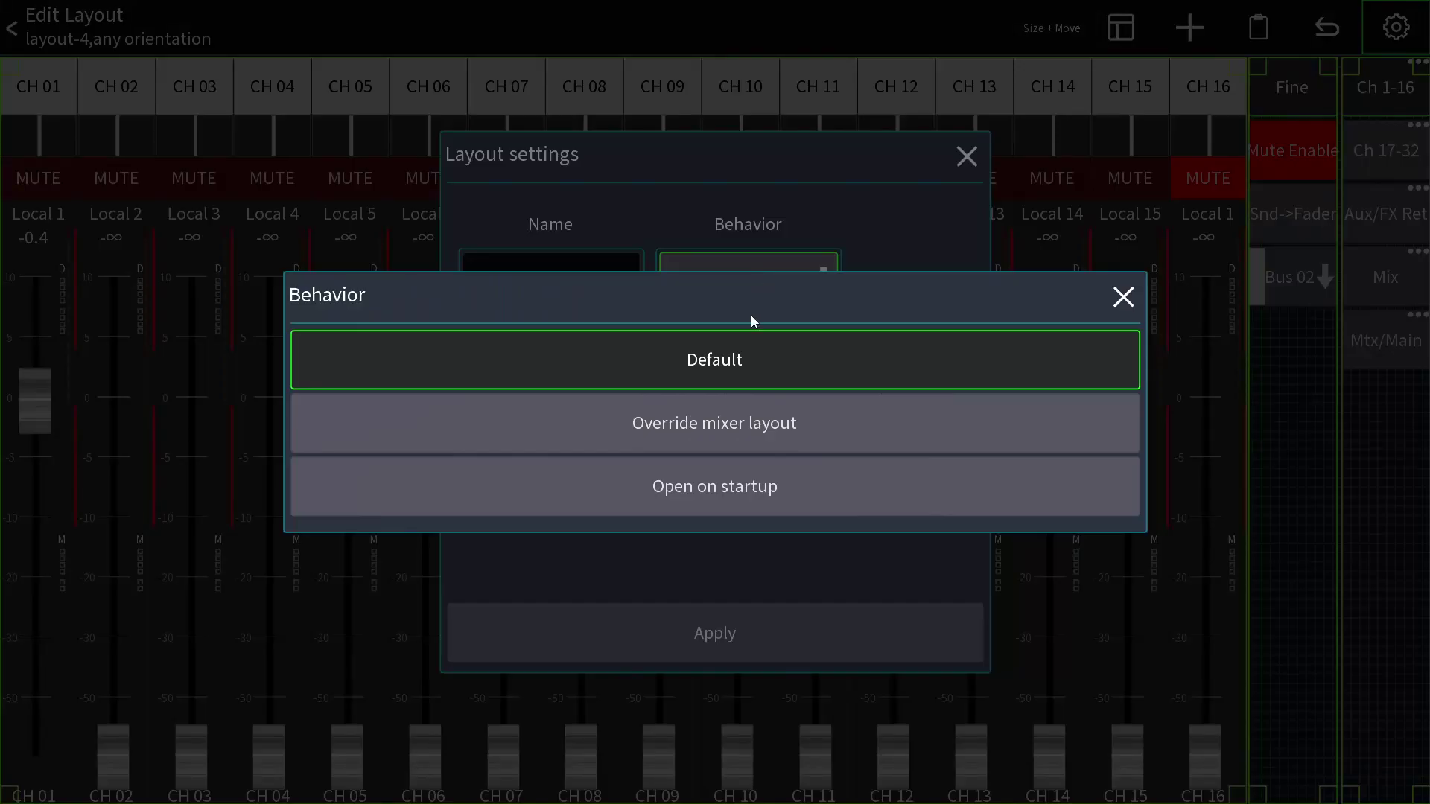
pyautogui.click(711, 427)
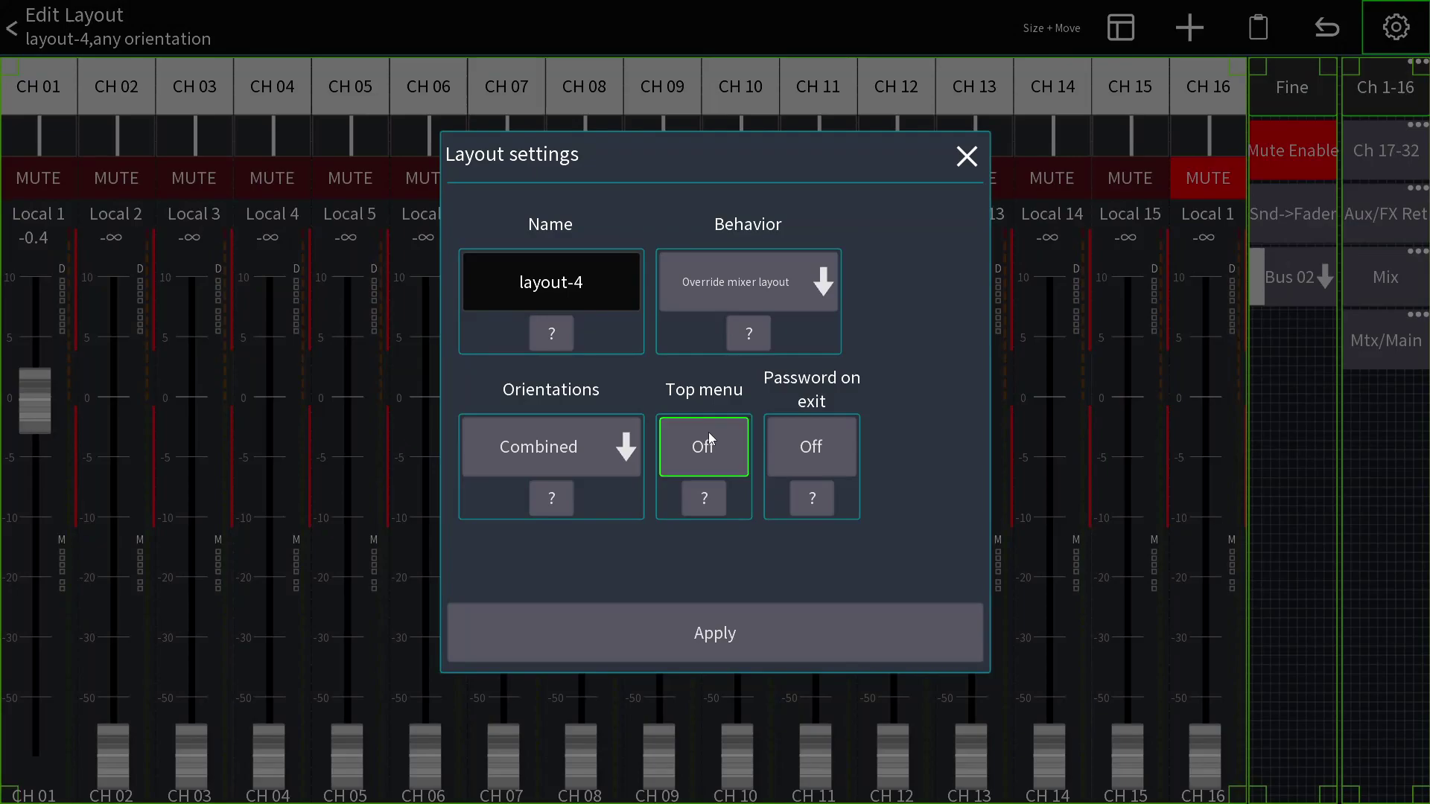
pyautogui.click(707, 650)
pyautogui.click(35, 50)
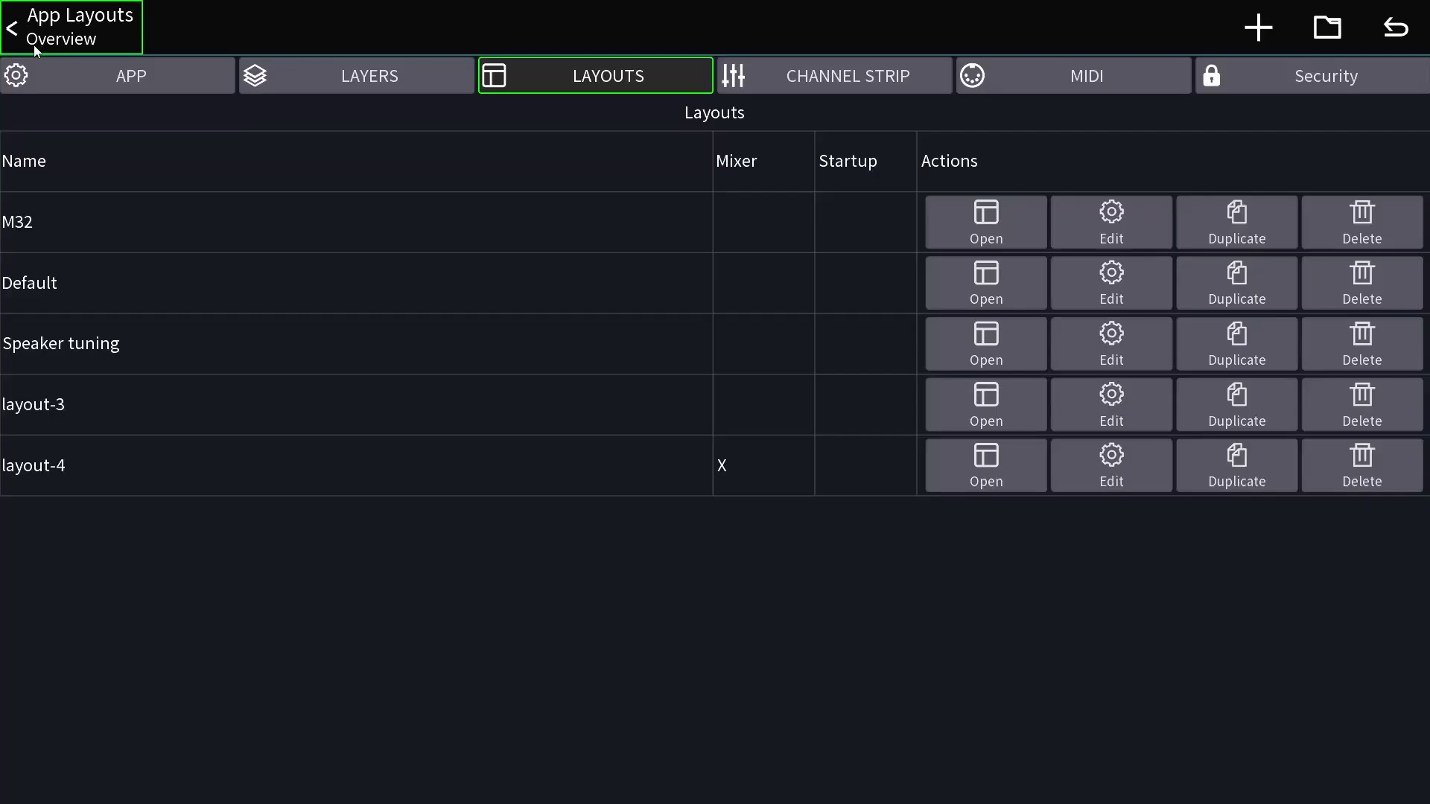
pyautogui.click(35, 49)
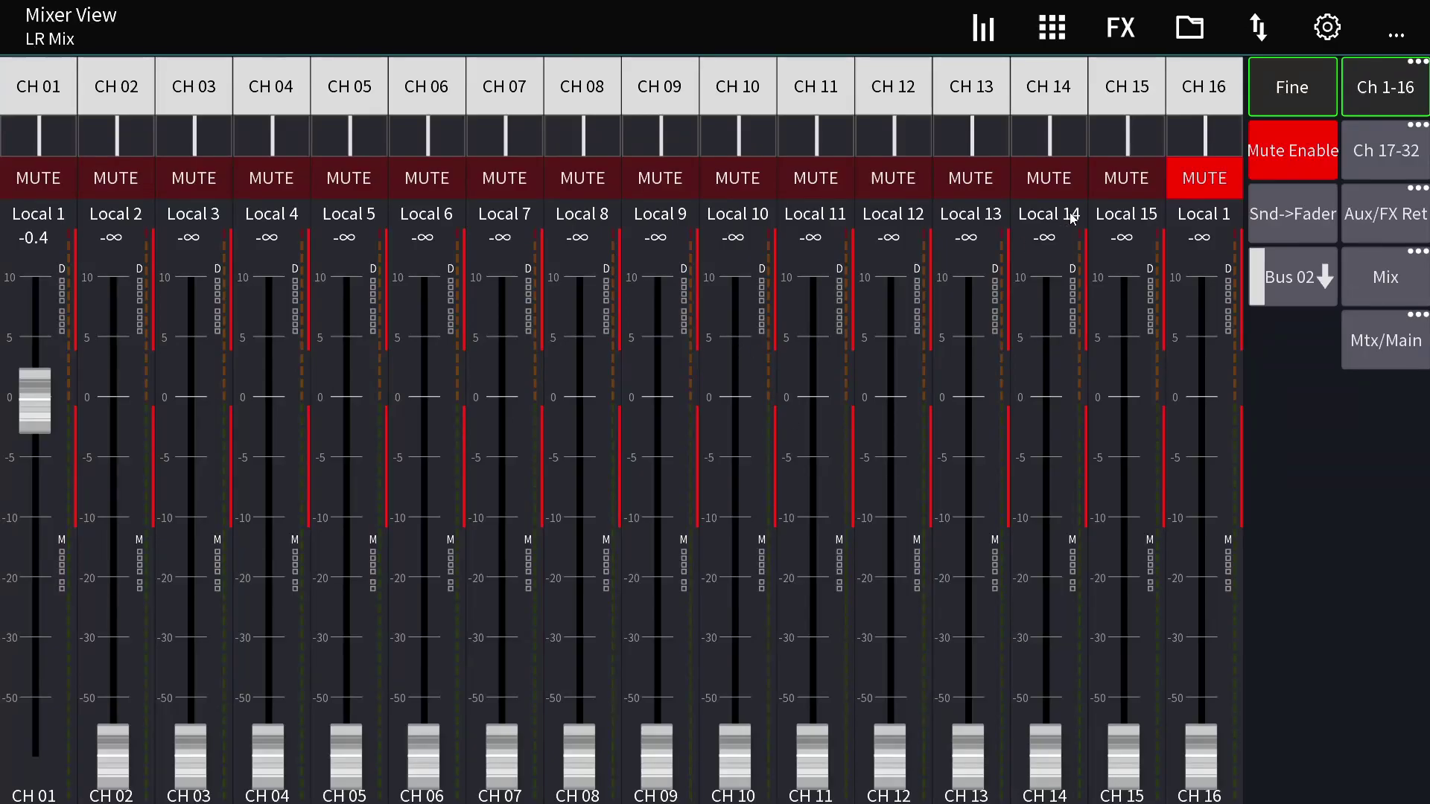
# Open layout-4 for editing from the app layouts list
pyautogui.click(1326, 27)
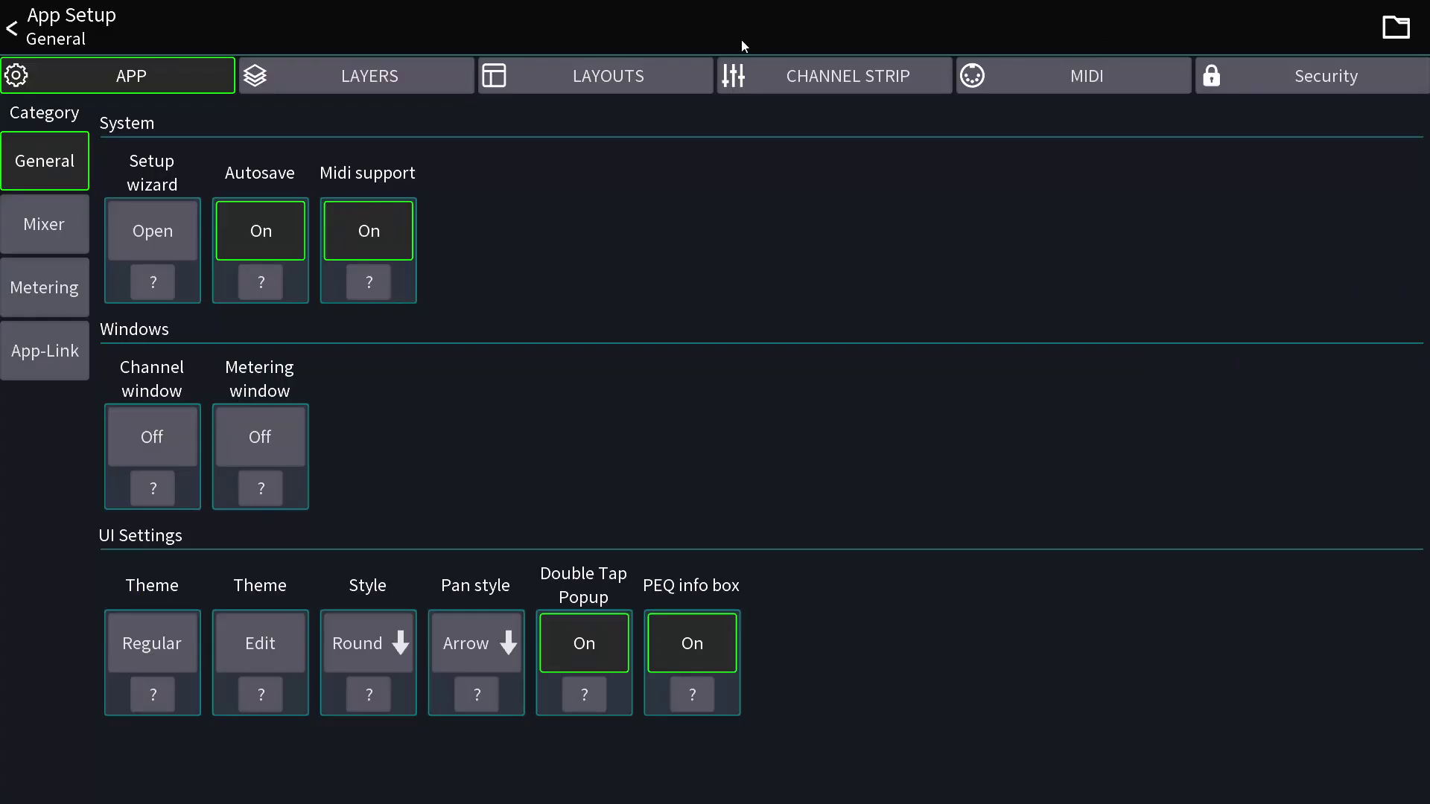
pyautogui.click(651, 78)
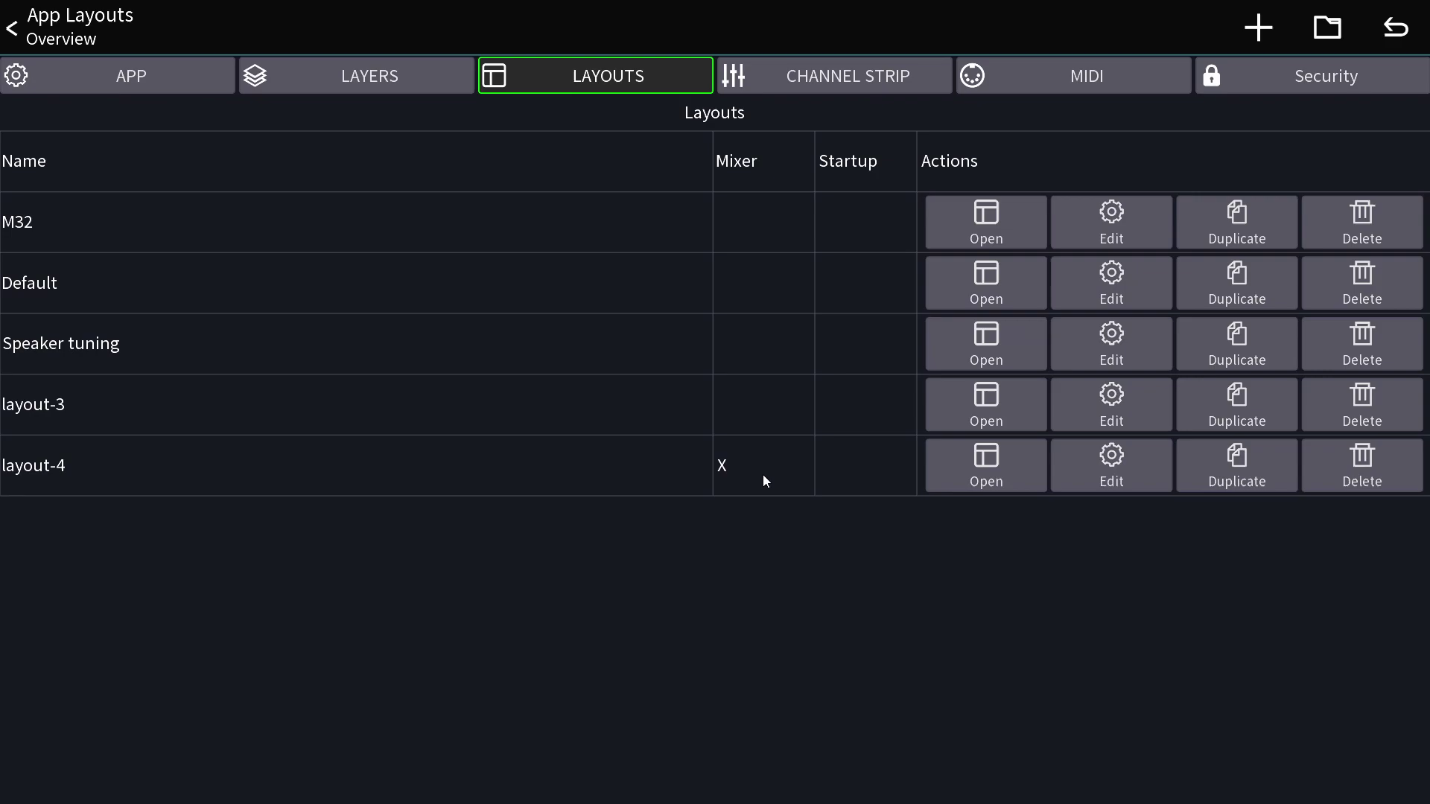
pyautogui.click(1111, 475)
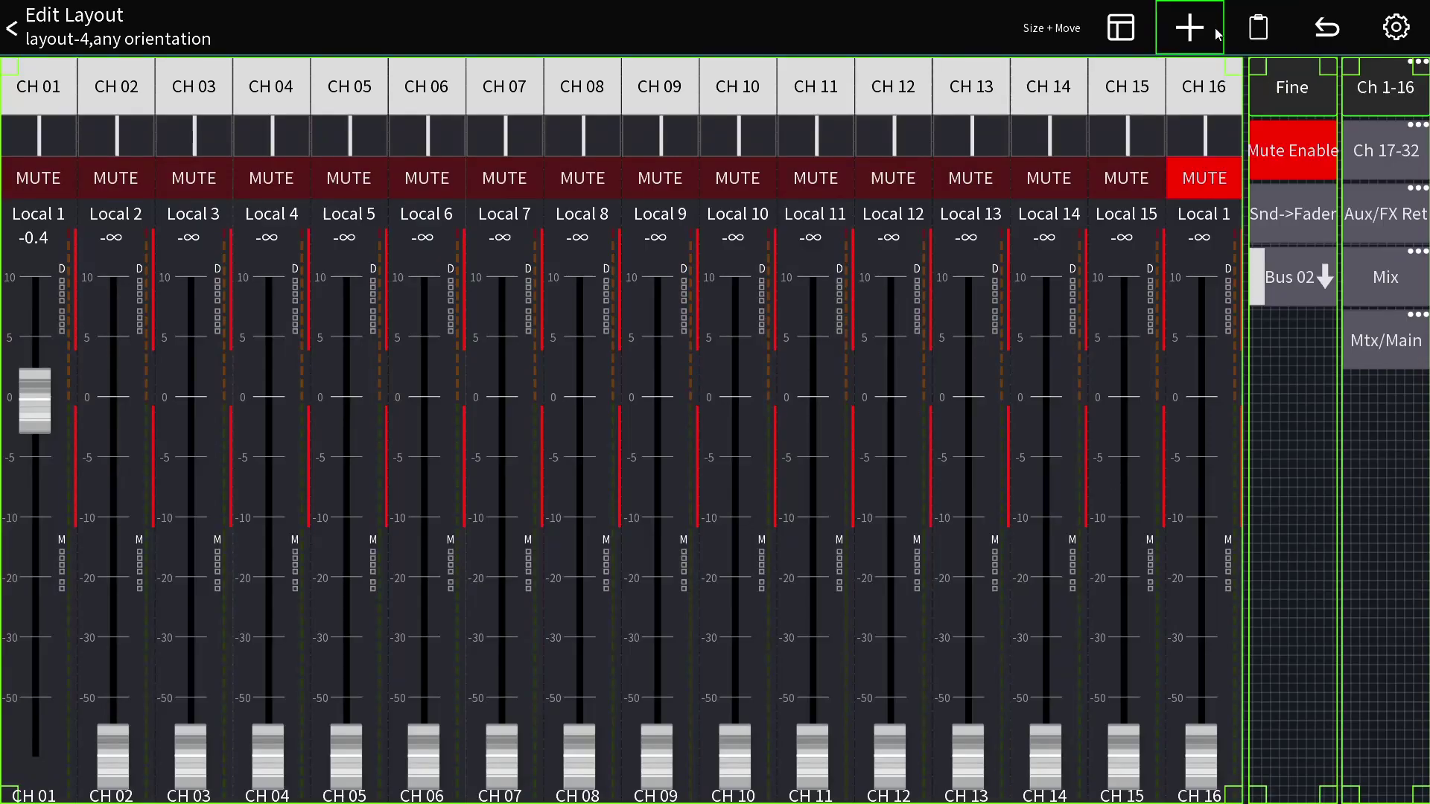
# Add a General > Button item and move it into the right-hand column
pyautogui.click(1206, 28)
pyautogui.click(616, 346)
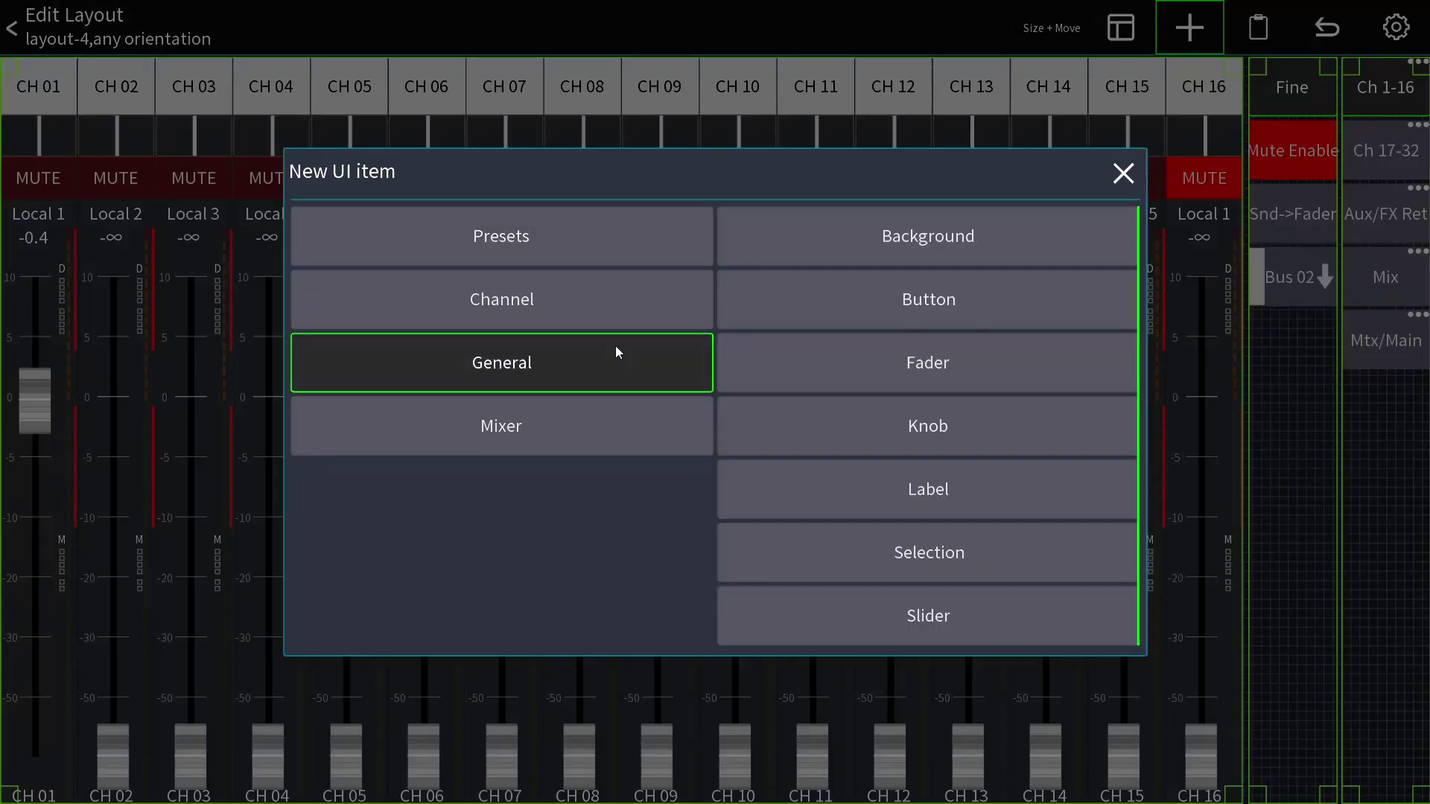
pyautogui.click(833, 301)
pyautogui.click(840, 296)
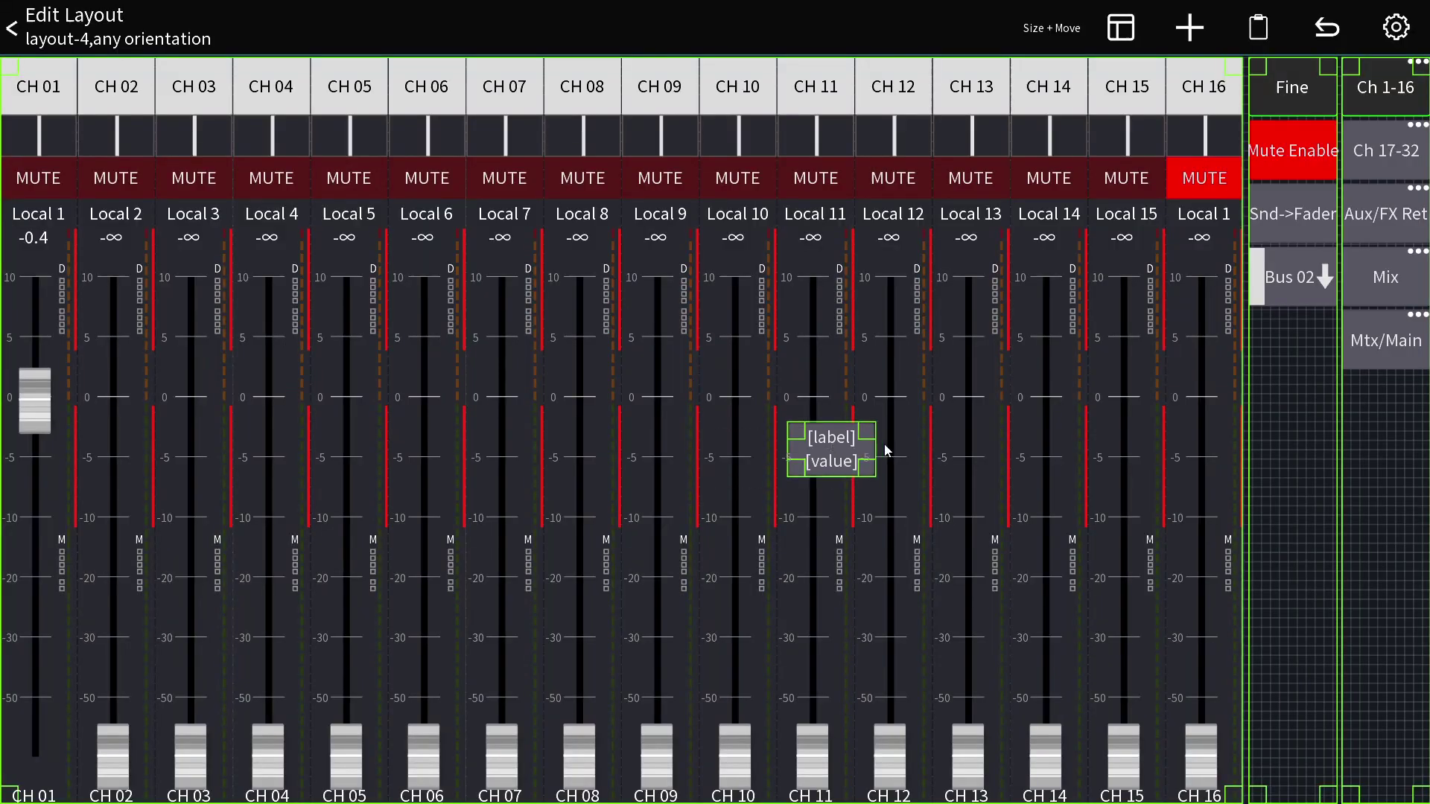
pyautogui.moveTo(847, 453); pyautogui.dragTo(1257, 525)
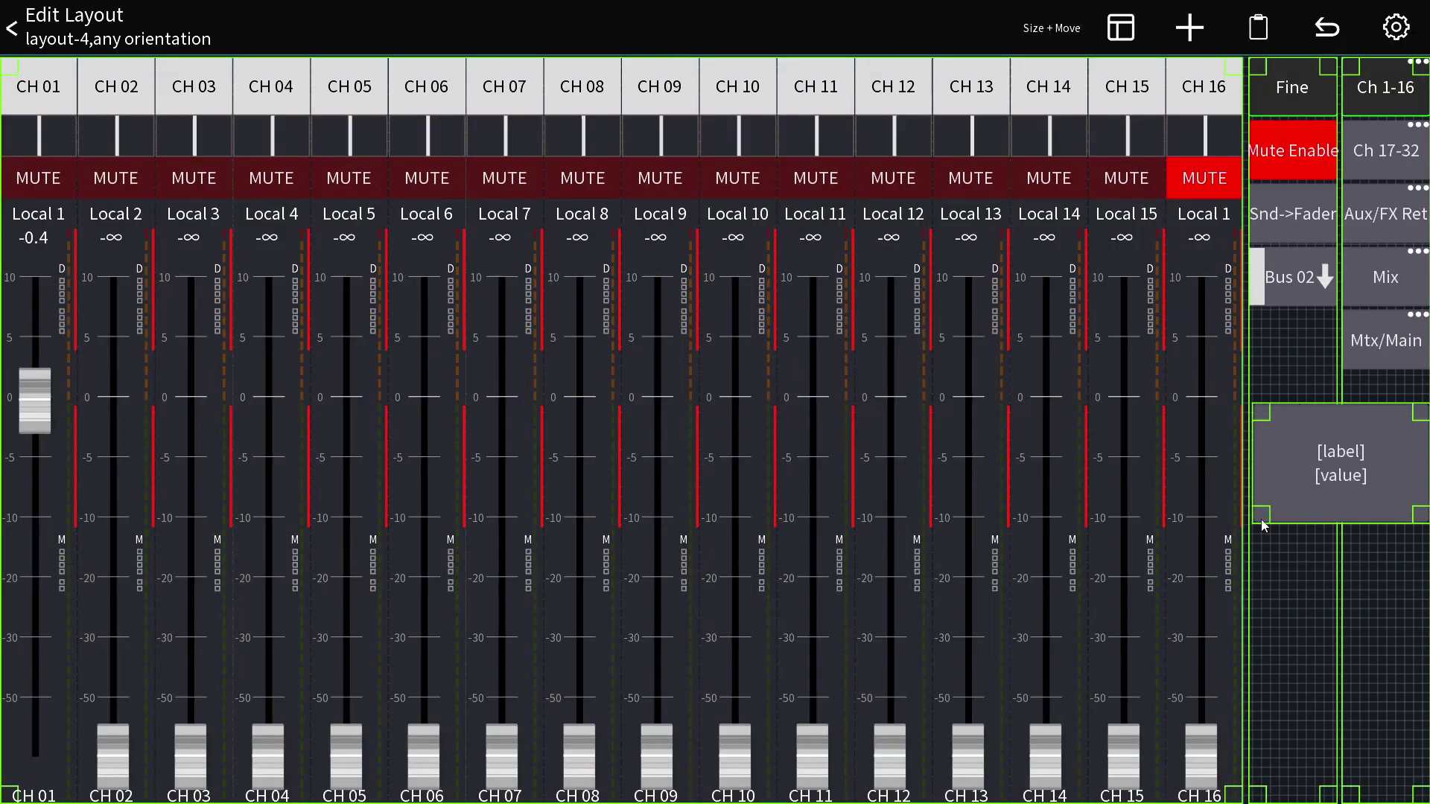
# Label the new button 'Talk' in its settings
pyautogui.click(1333, 462)
pyautogui.click(757, 334)
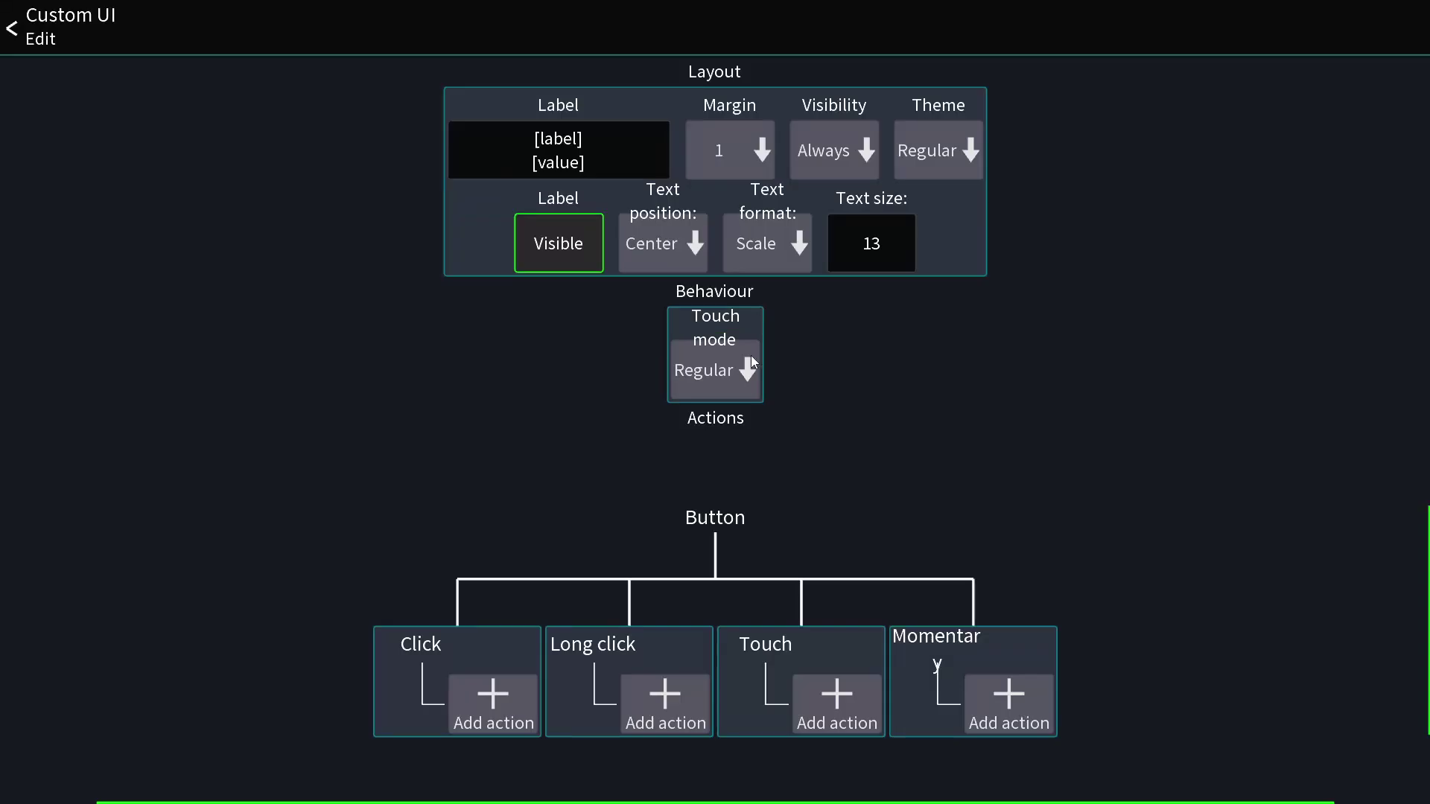
pyautogui.click(610, 162)
pyautogui.write('Talk')
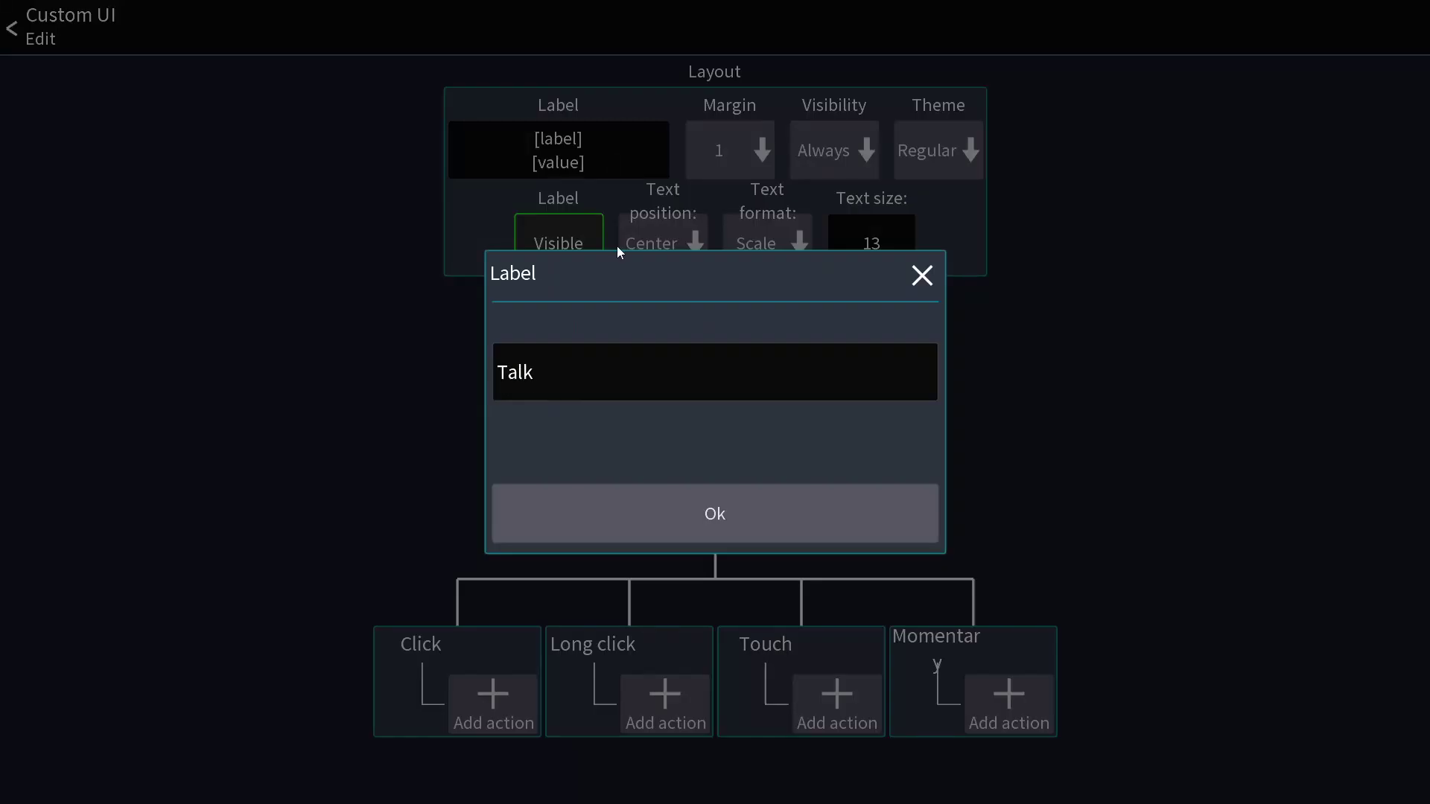
pyautogui.click(688, 512)
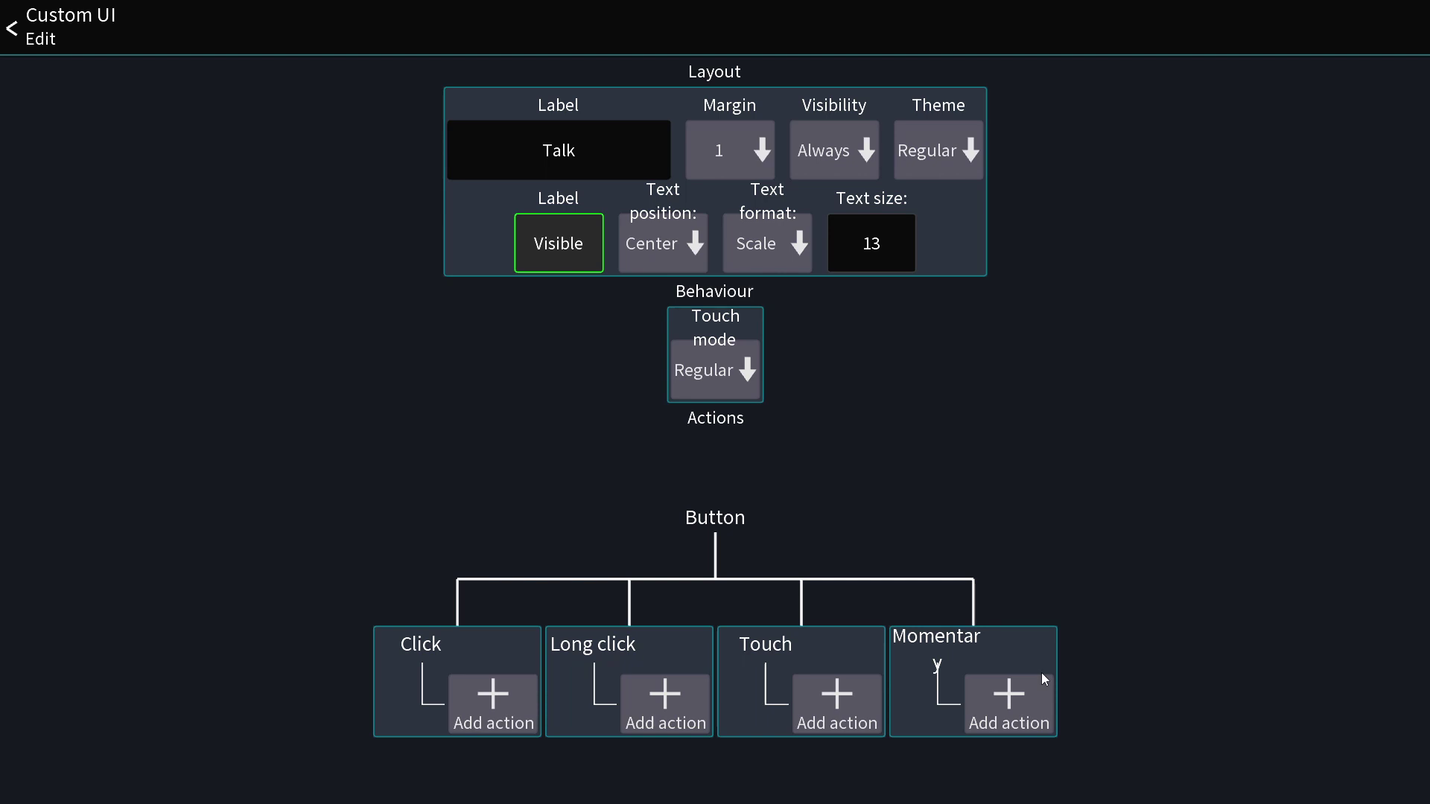
# Add a Momentary Fixed channel action setting CH 01 Main to On (mute)
pyautogui.click(1004, 702)
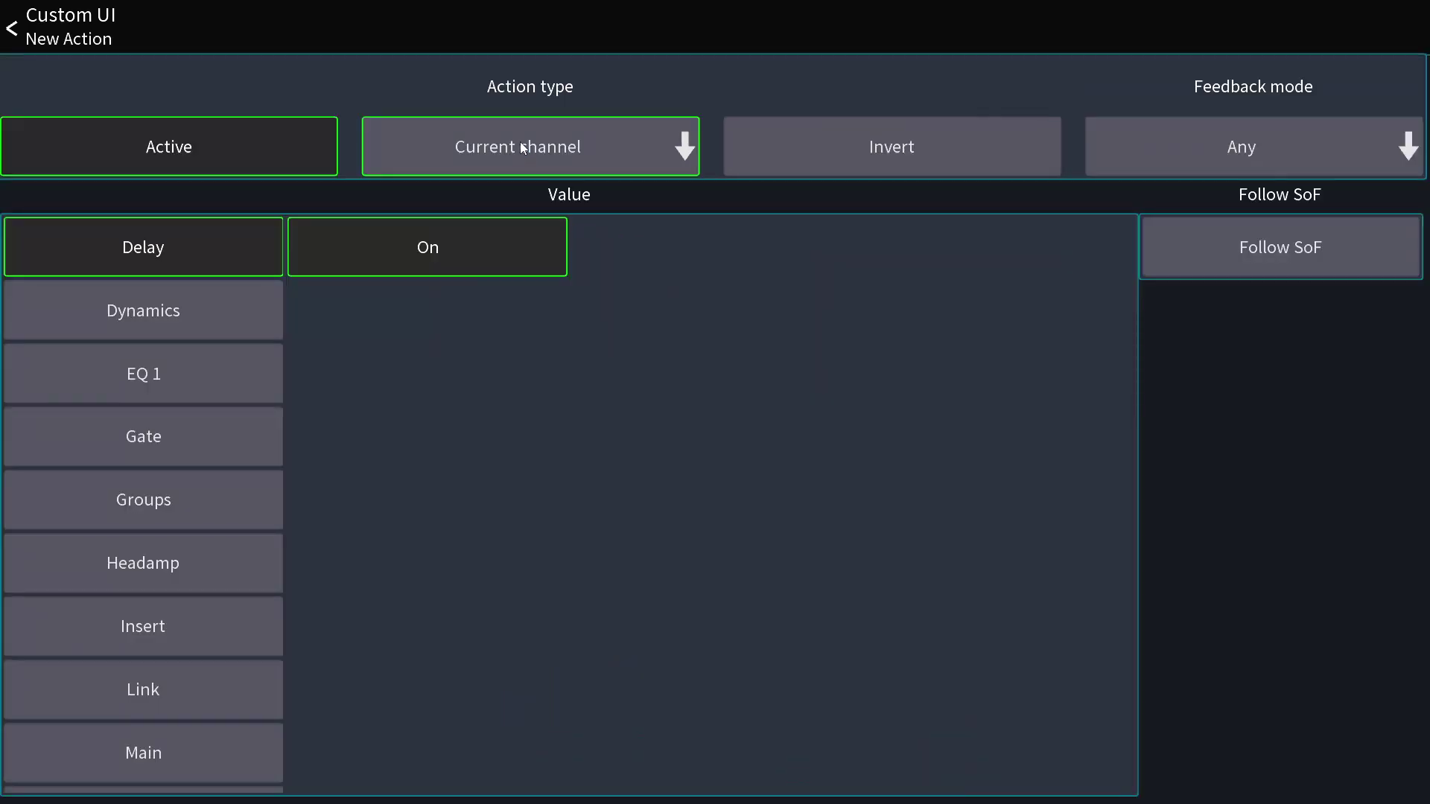
pyautogui.click(521, 147)
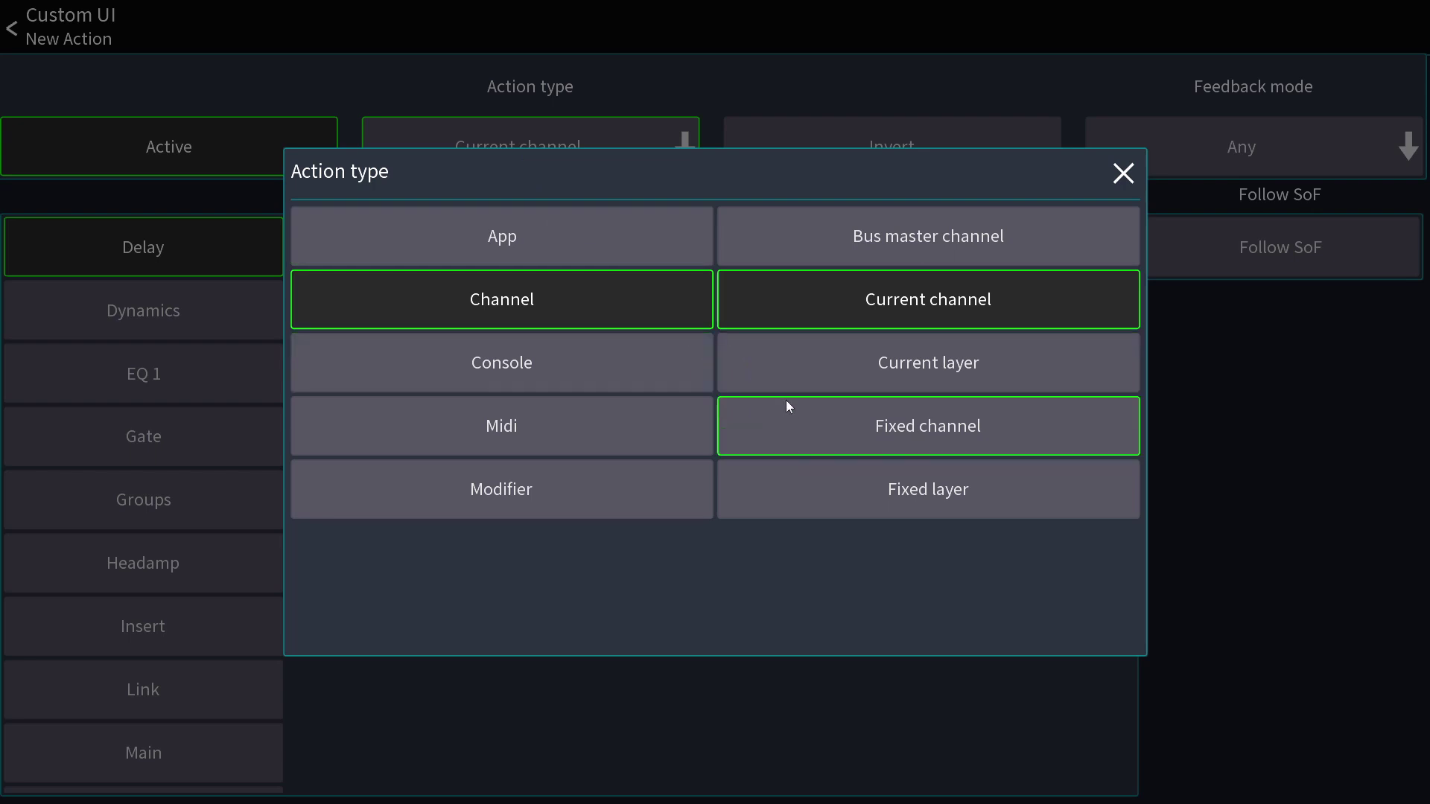
pyautogui.click(806, 431)
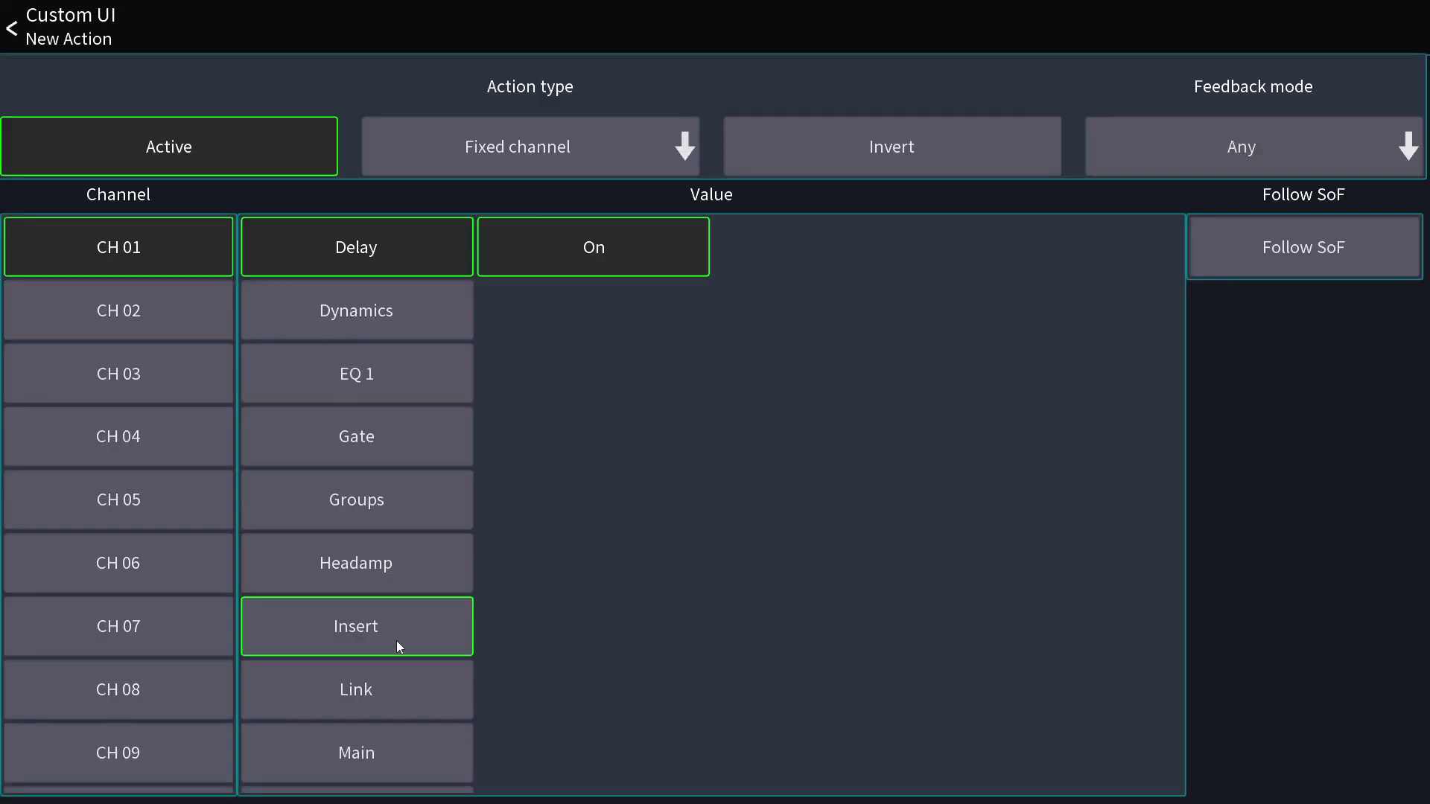
pyautogui.click(387, 771)
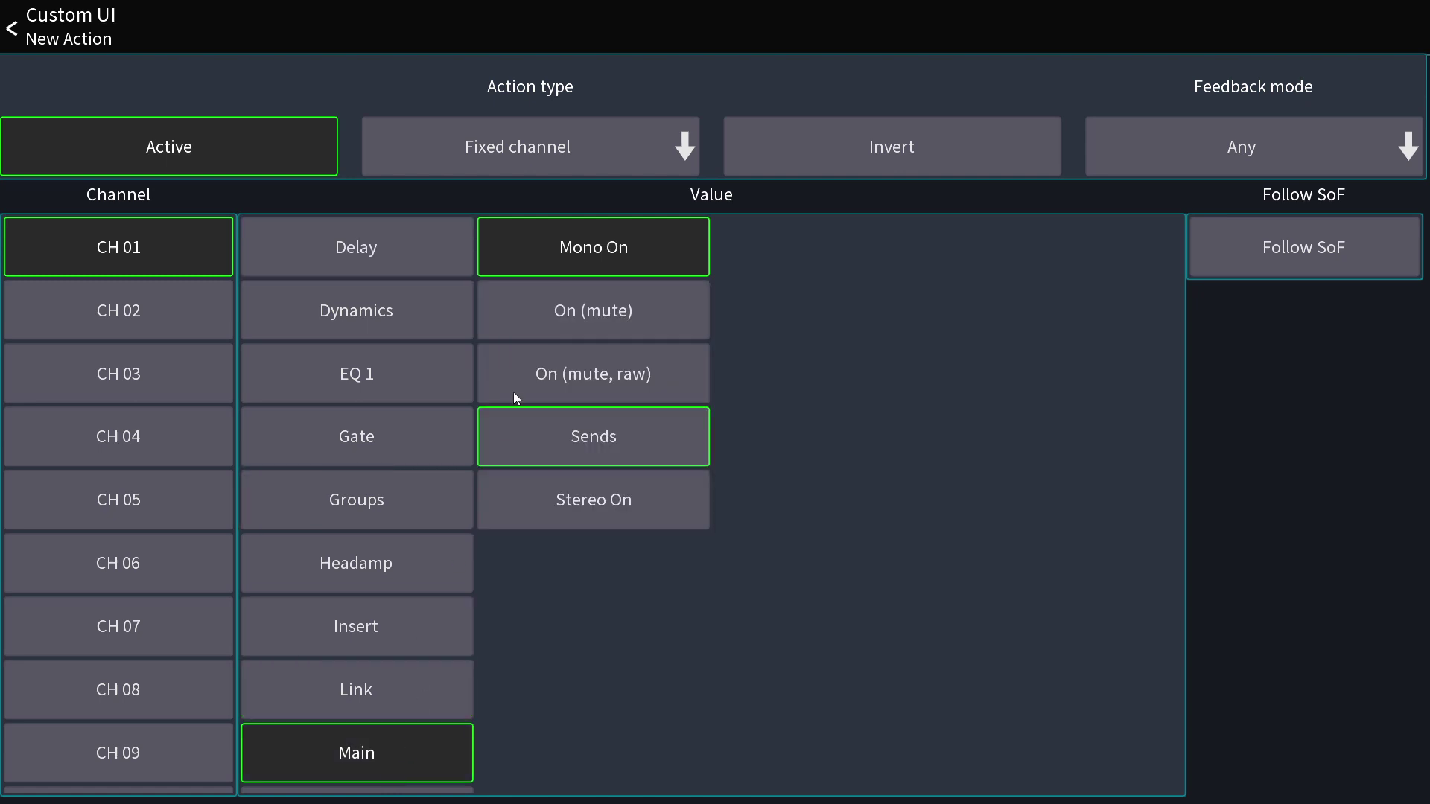
pyautogui.click(575, 320)
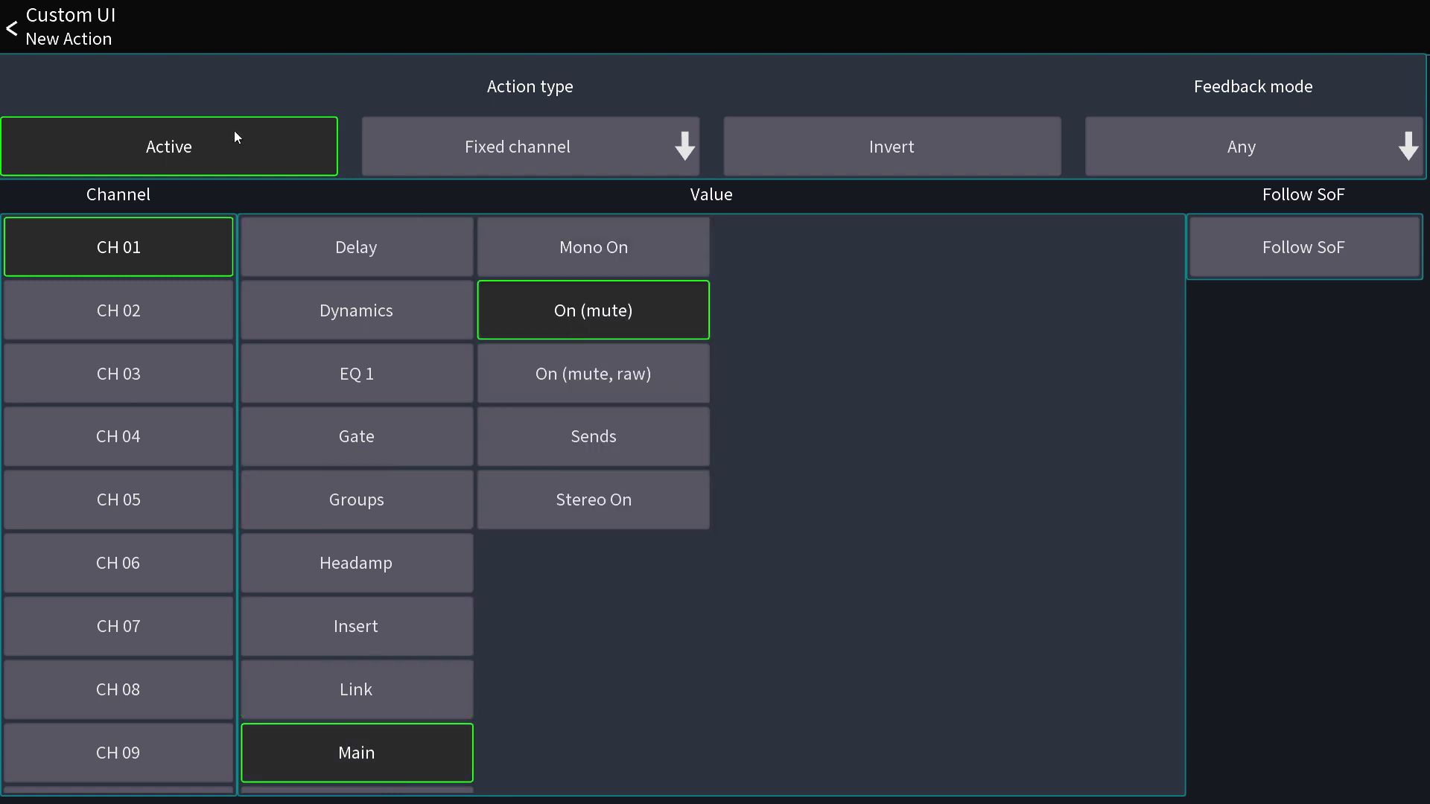
pyautogui.click(6, 30)
# Test the Talk button in the mixer by toggling it on and off
pyautogui.click(6, 29)
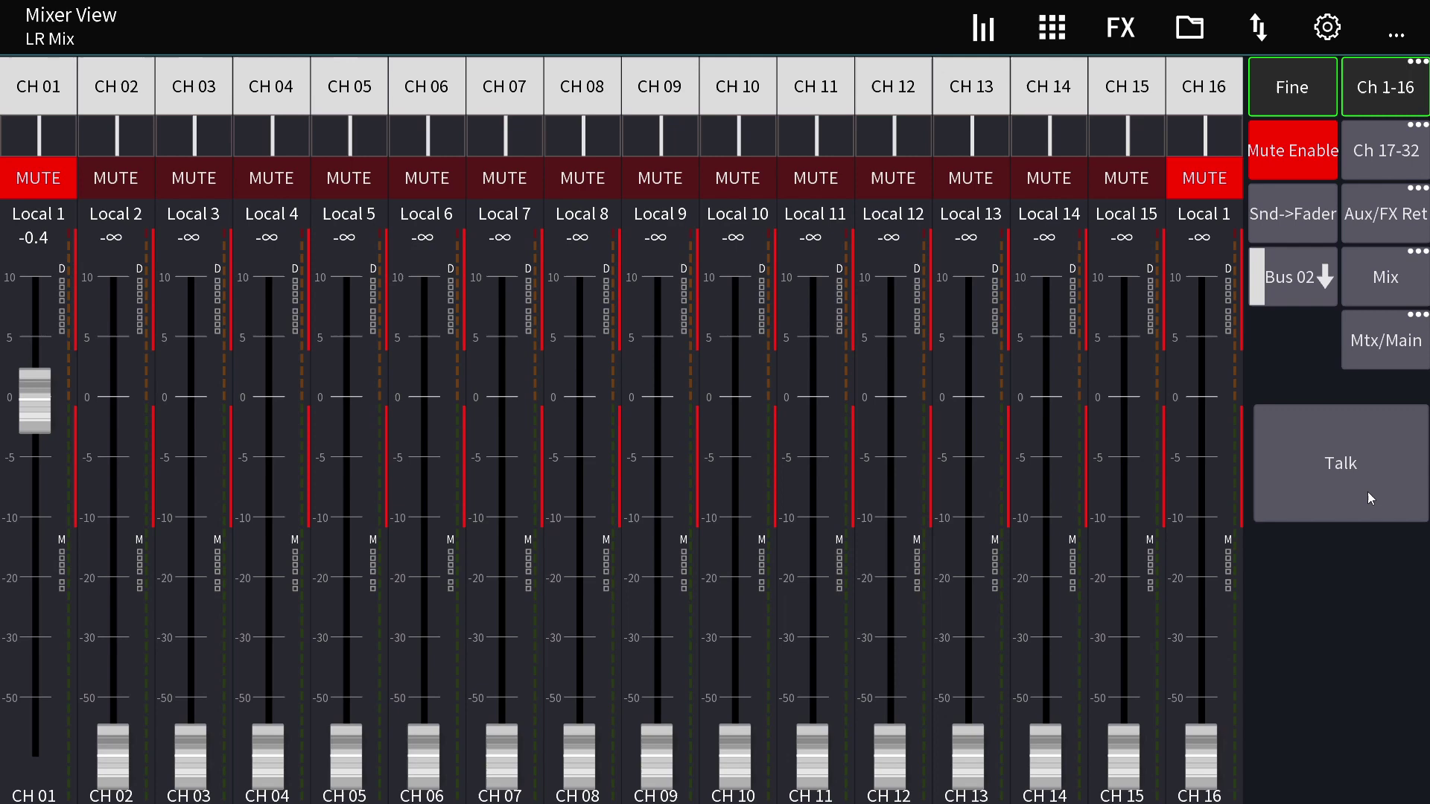
pyautogui.click(1367, 497)
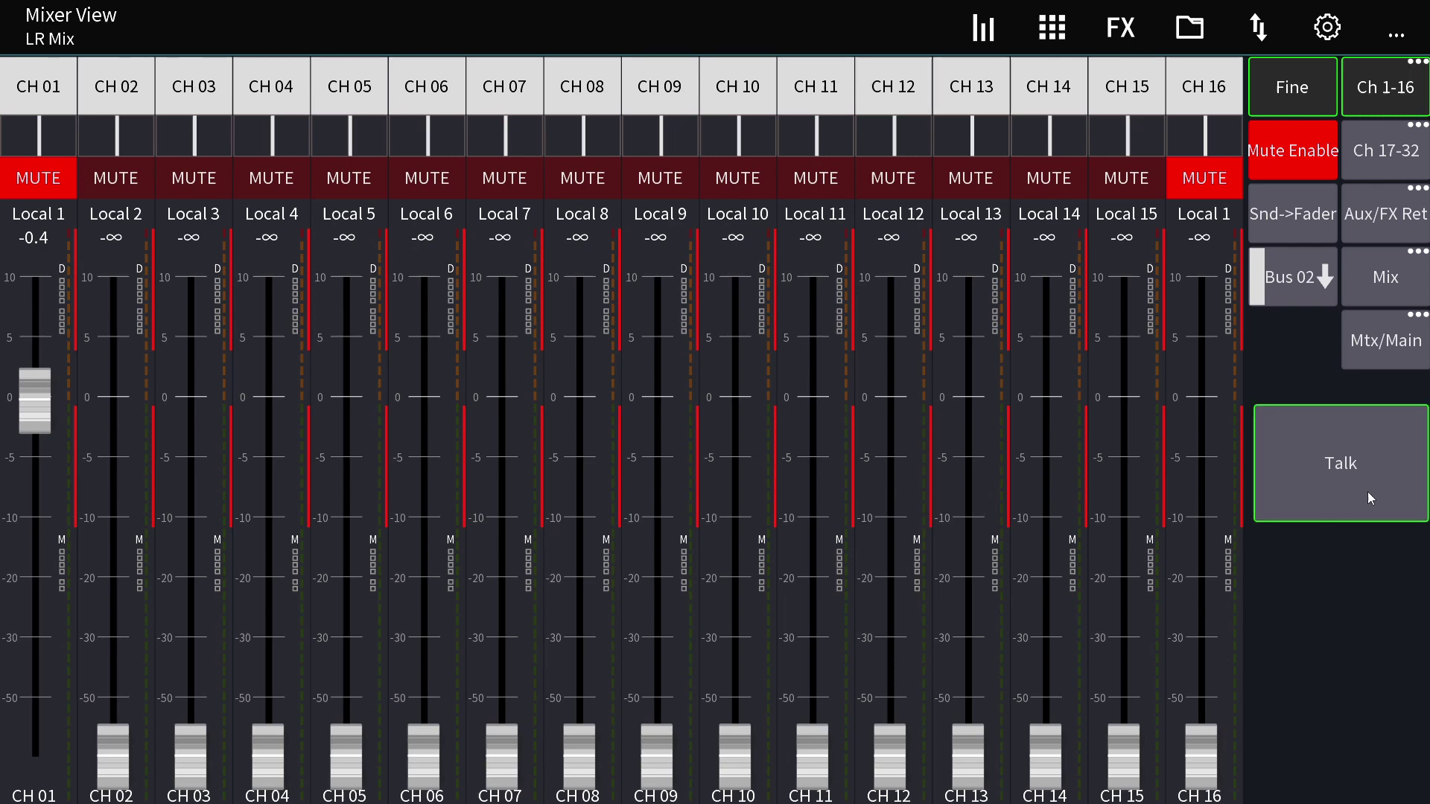
pyautogui.click(1367, 491)
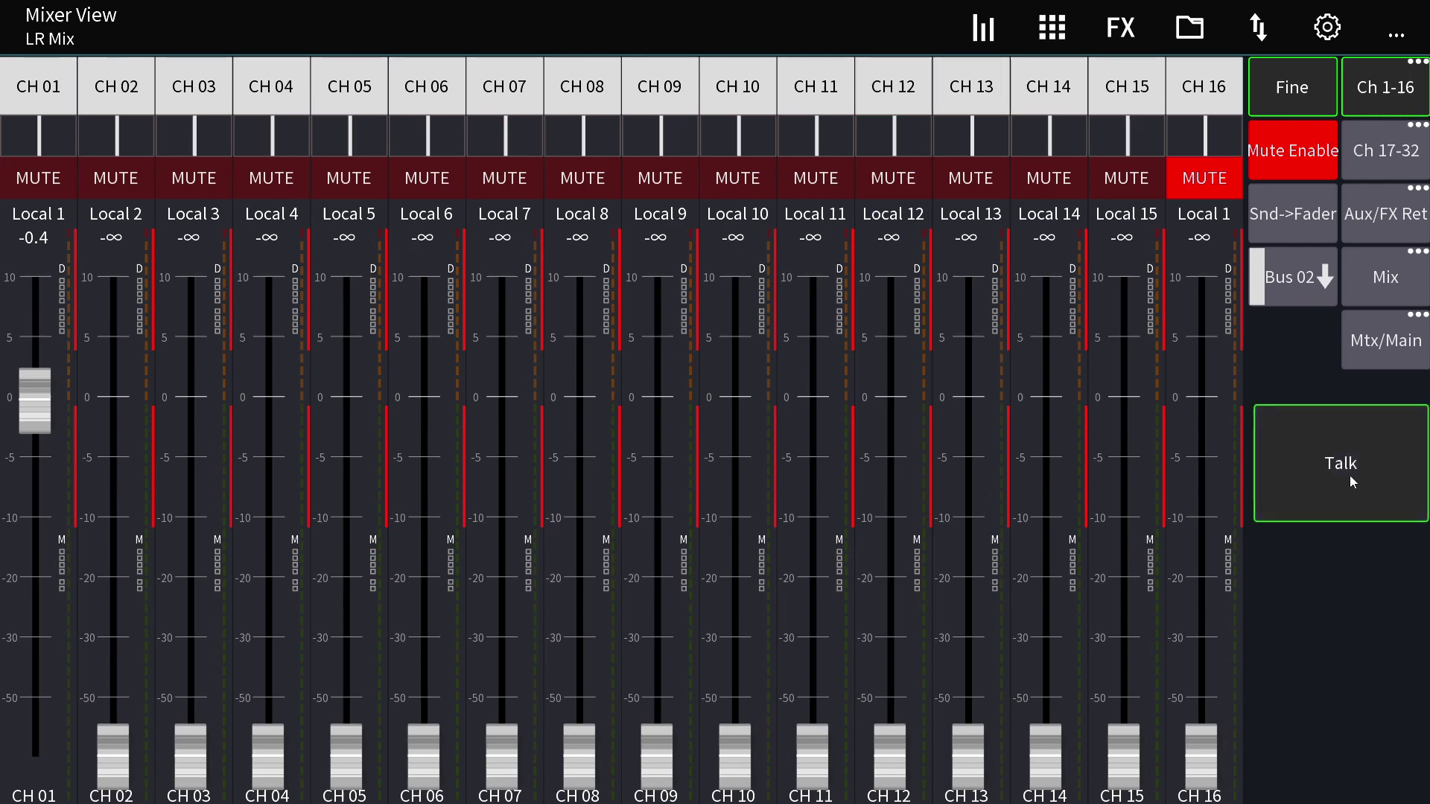
# Invert the Talk button's CH 01 Main On (mute) action in layout-4
pyautogui.click(1328, 28)
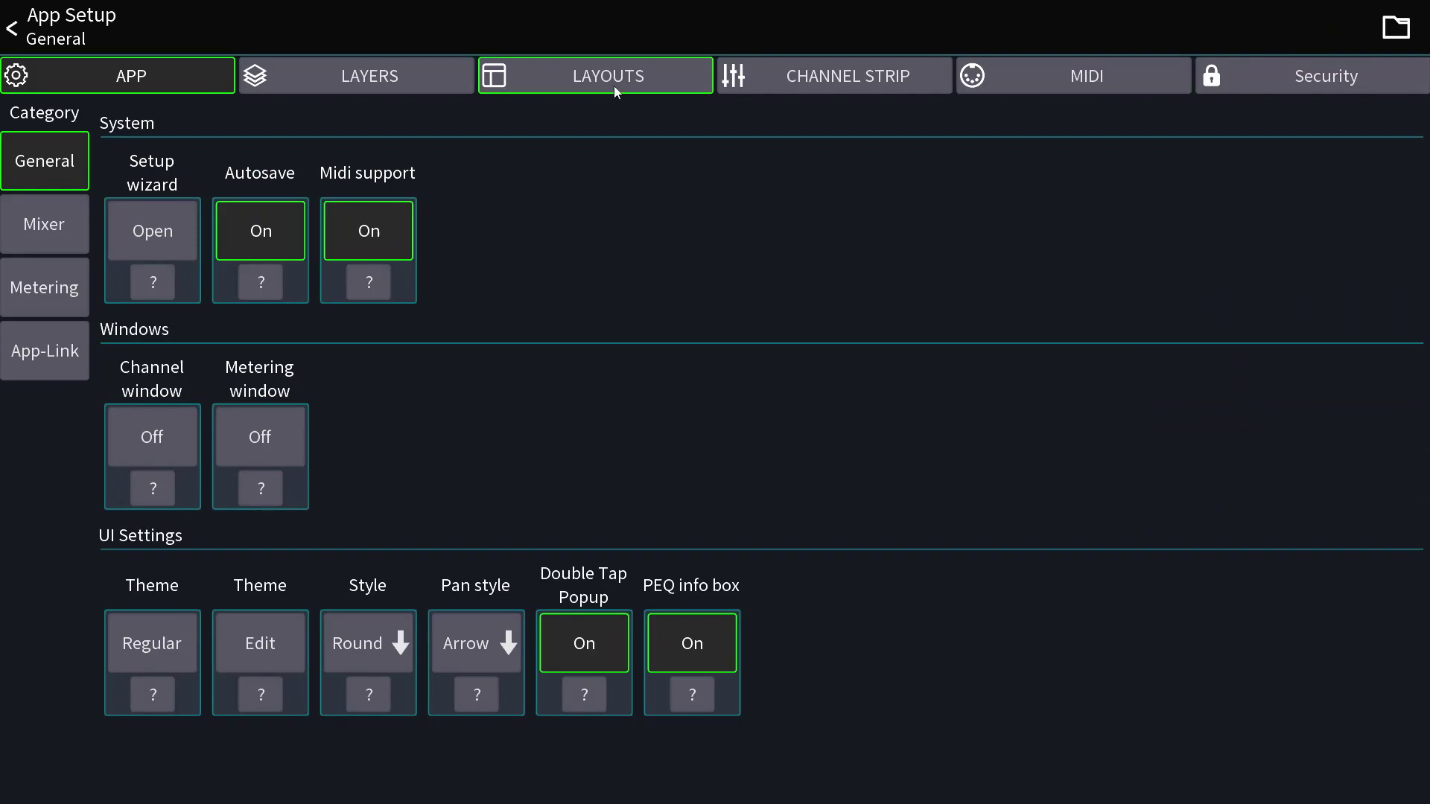
pyautogui.click(614, 84)
pyautogui.click(1110, 477)
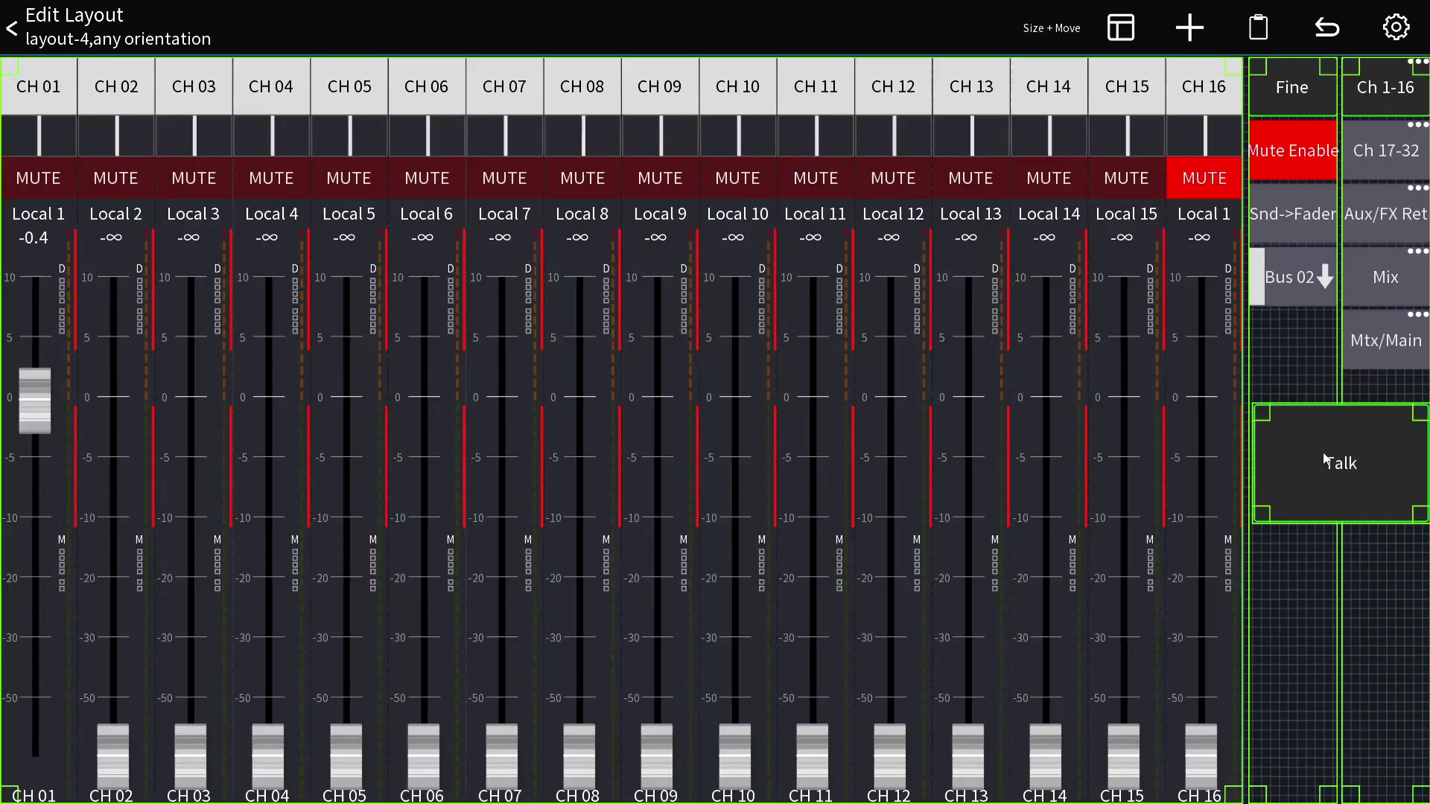
pyautogui.click(1324, 459)
pyautogui.click(752, 343)
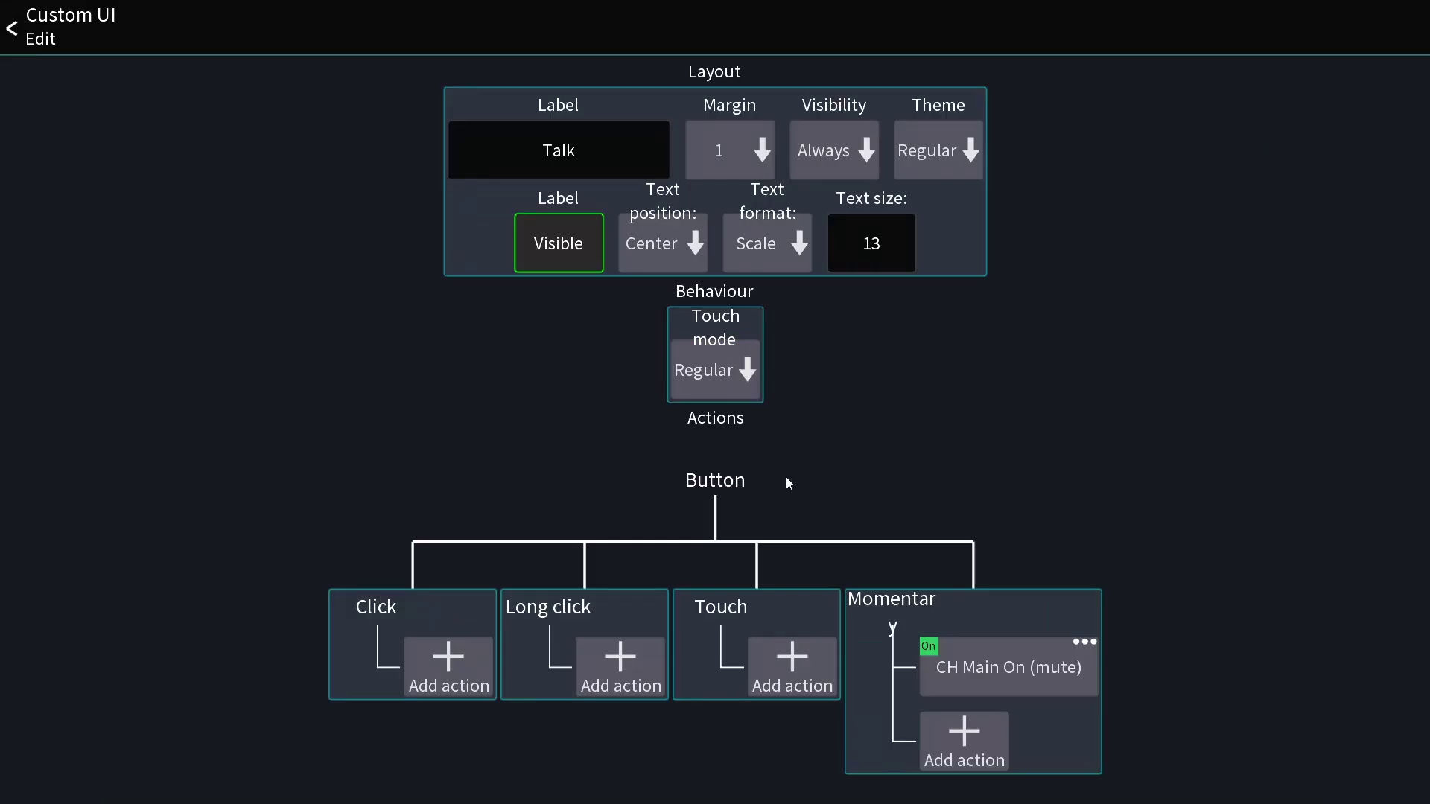
pyautogui.click(1010, 671)
pyautogui.click(1010, 671)
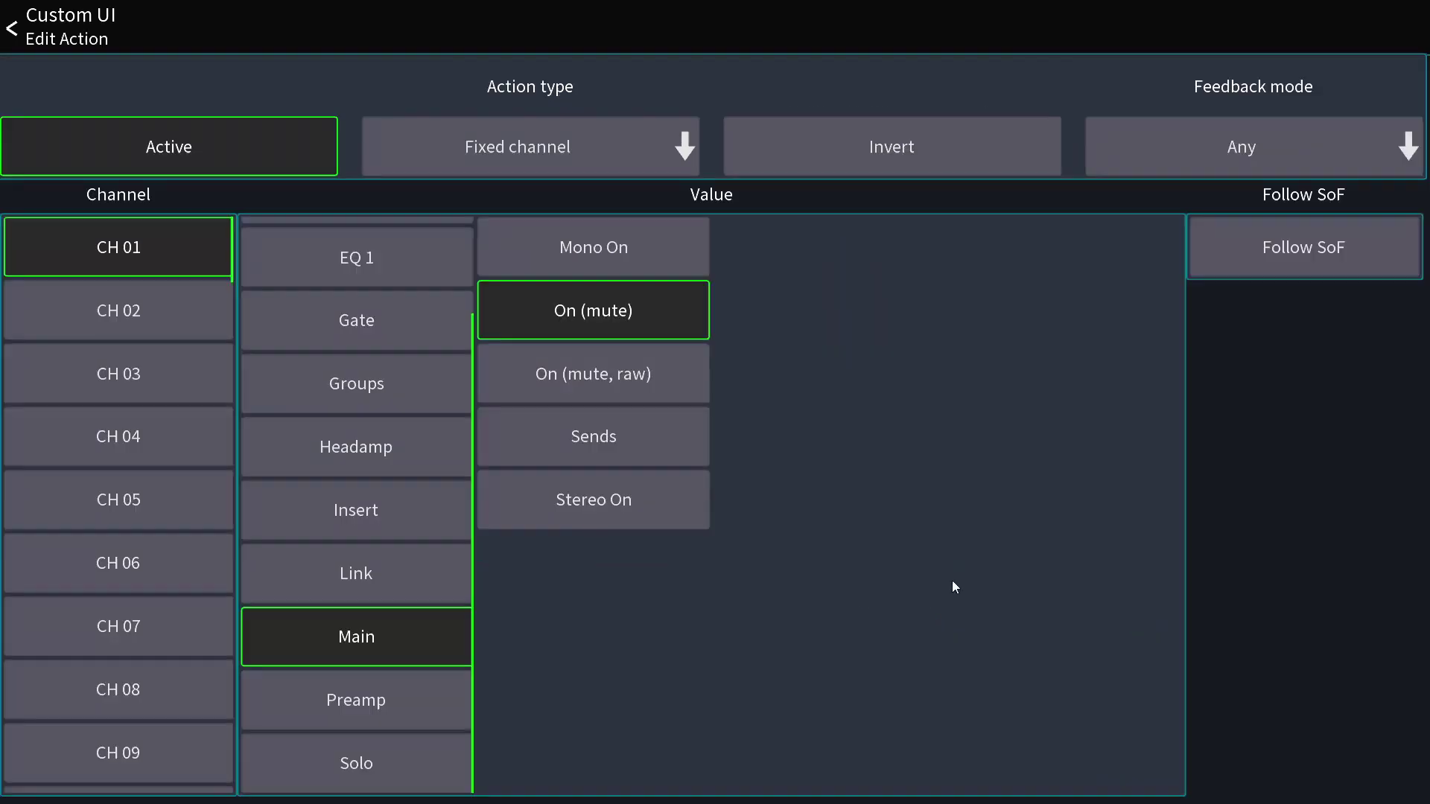
pyautogui.click(894, 159)
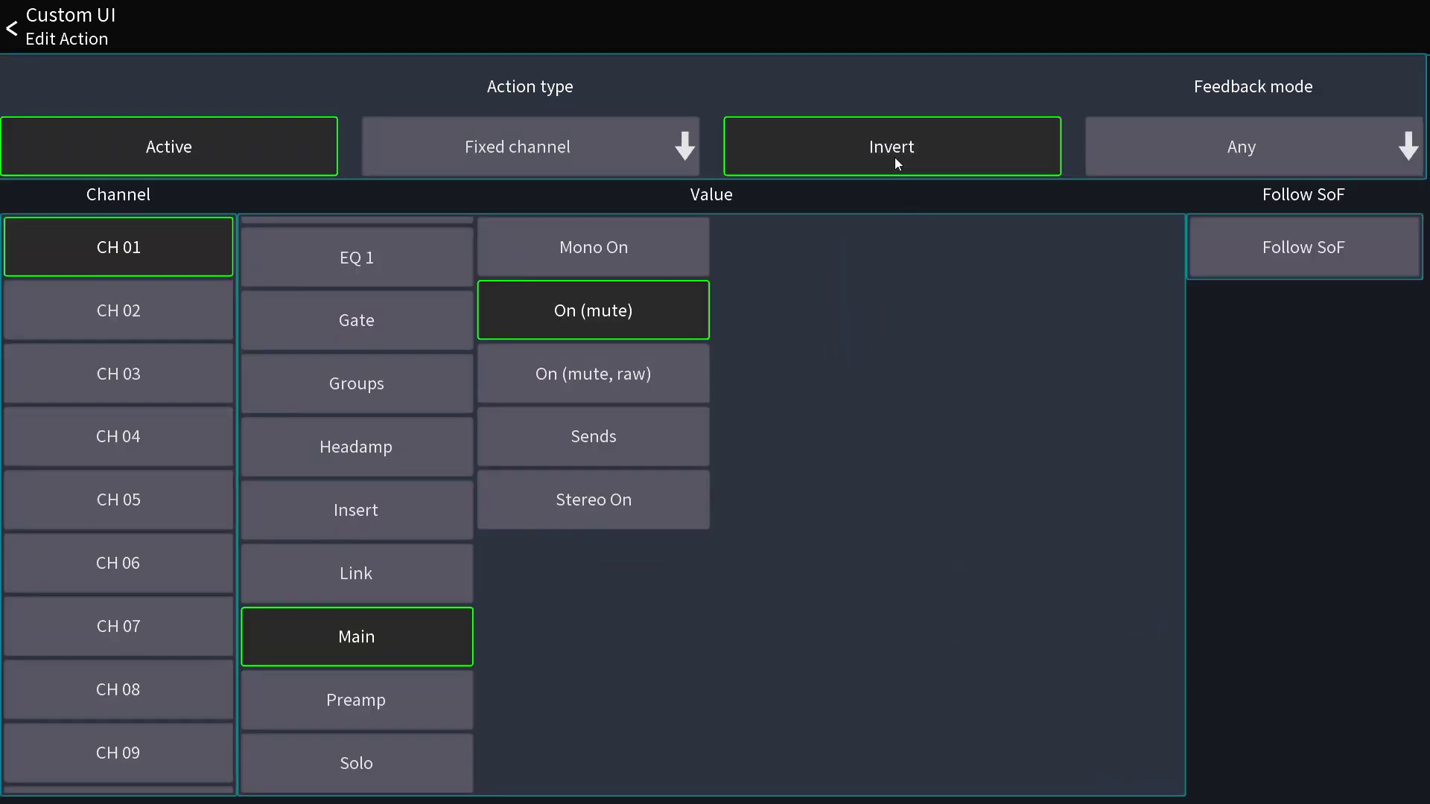
pyautogui.click(12, 29)
pyautogui.click(12, 29)
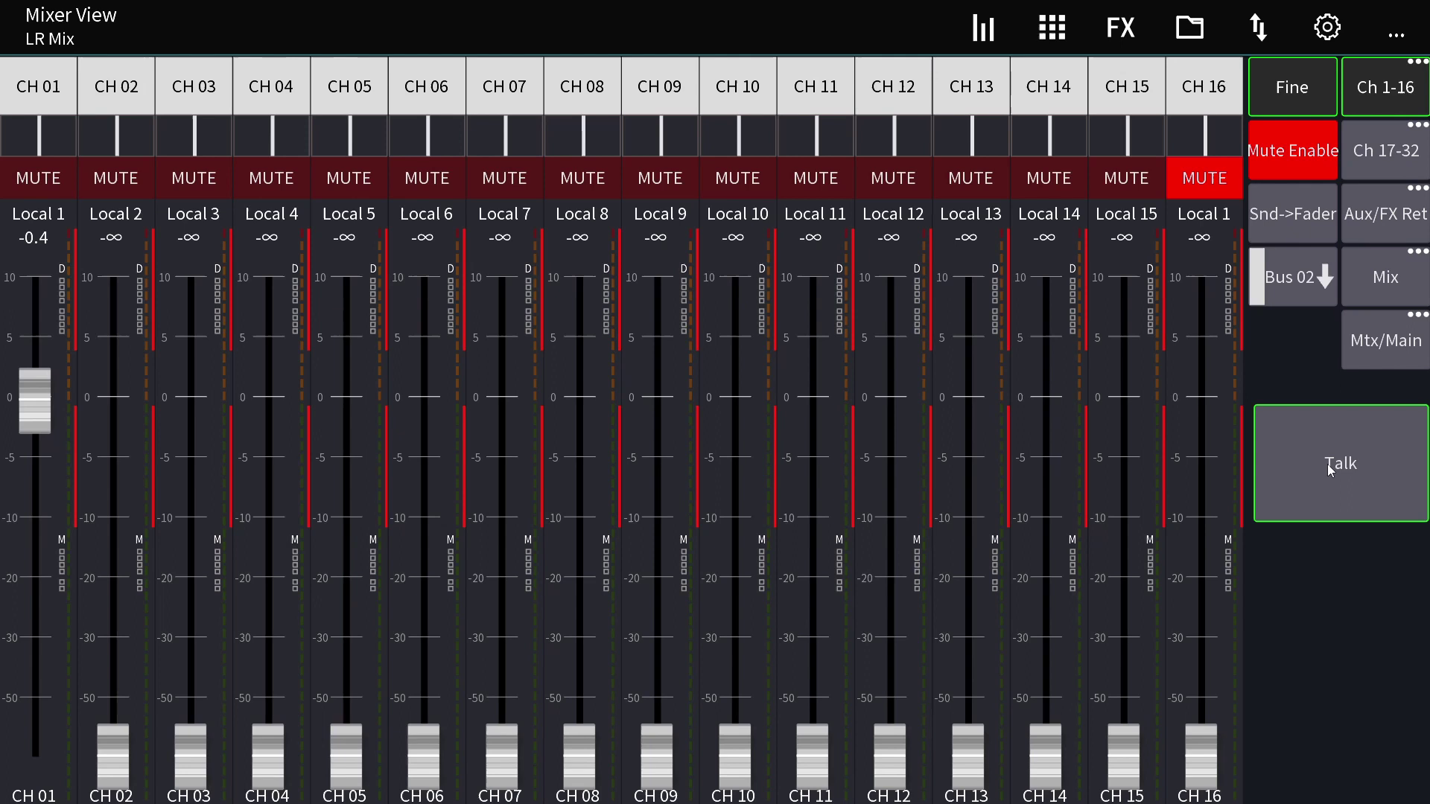
# Retest Talk: CH 01 mutes while active and unmutes on release
pyautogui.click(1334, 470)
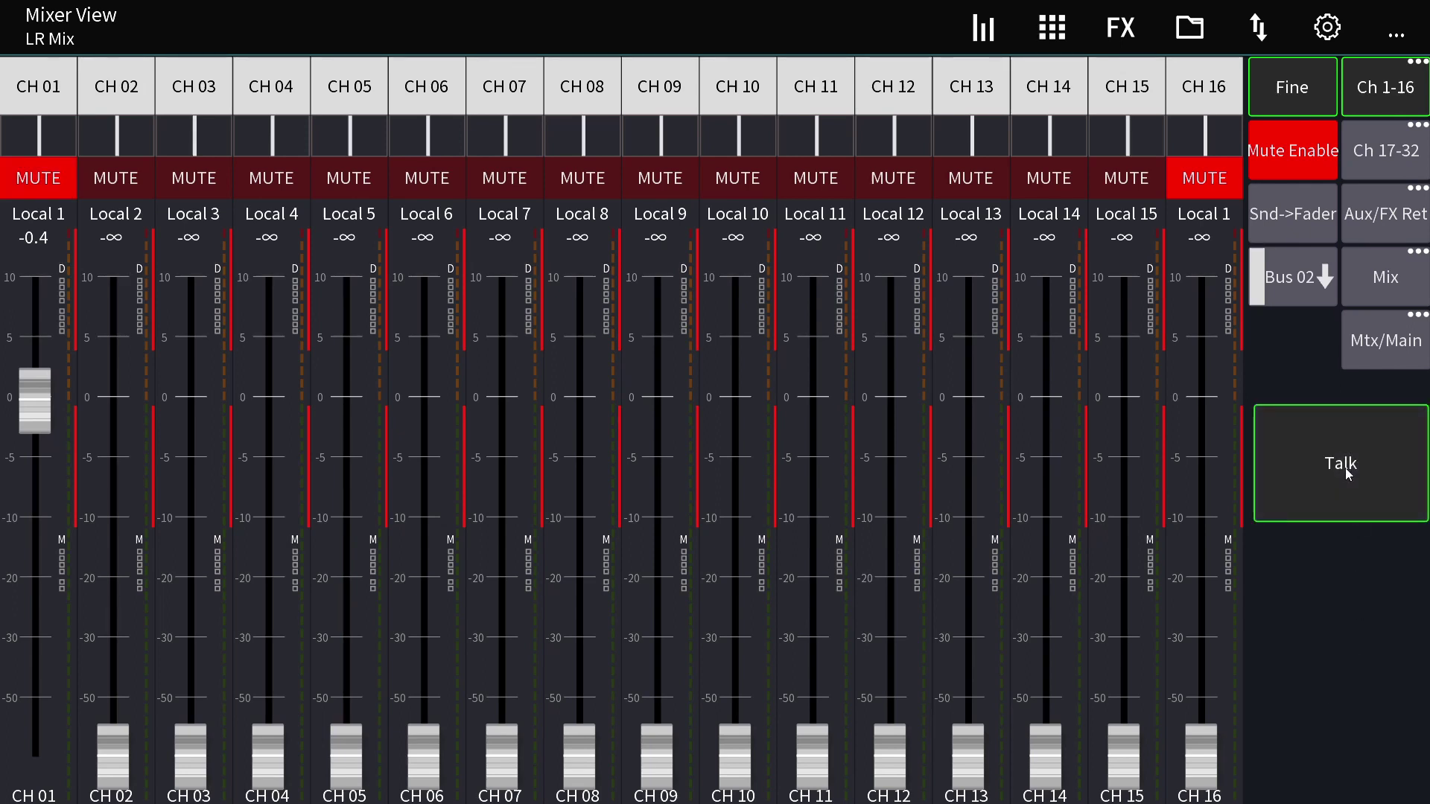
pyautogui.click(1348, 473)
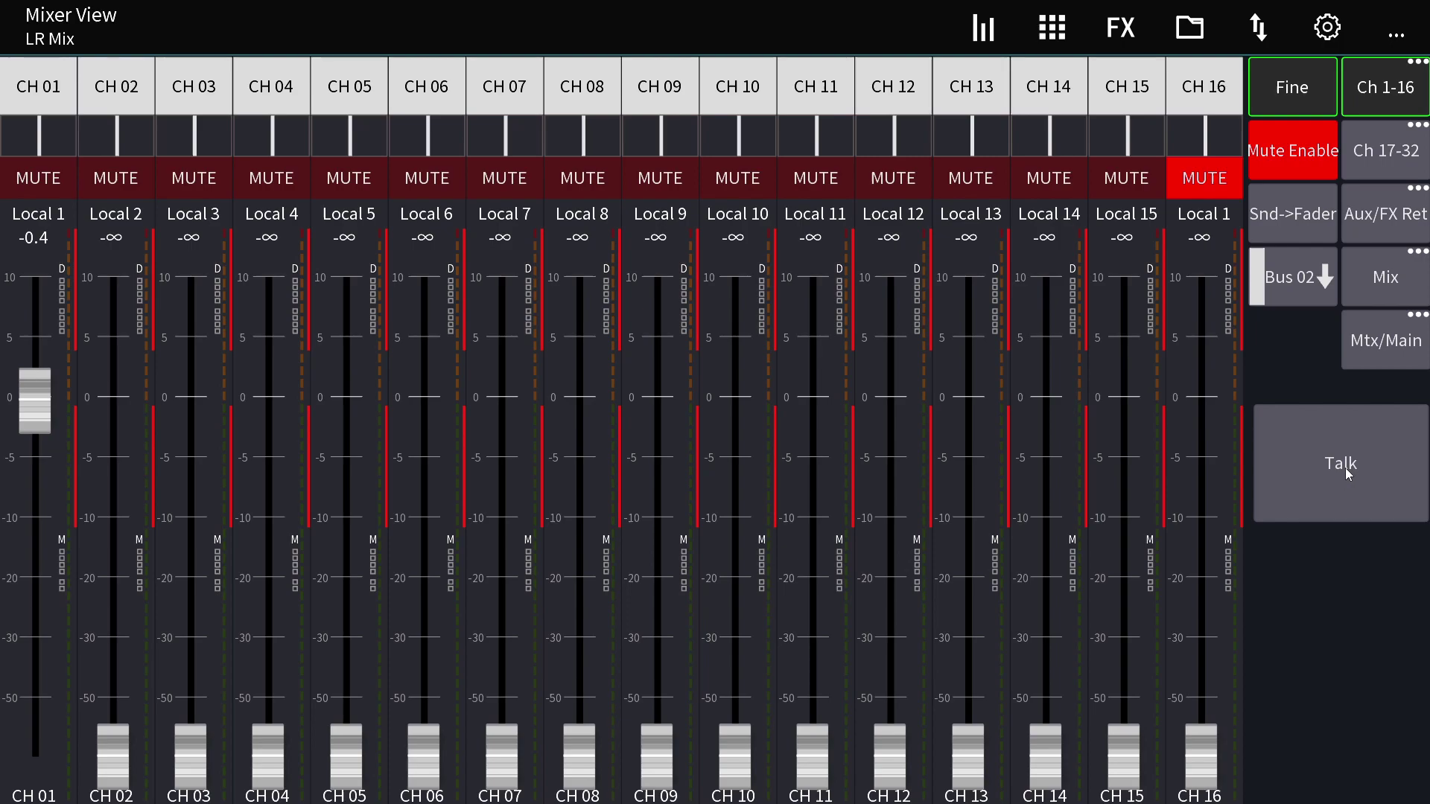
pyautogui.click(1328, 27)
# Open the Talk button's settings and add another Momentary action
pyautogui.click(645, 69)
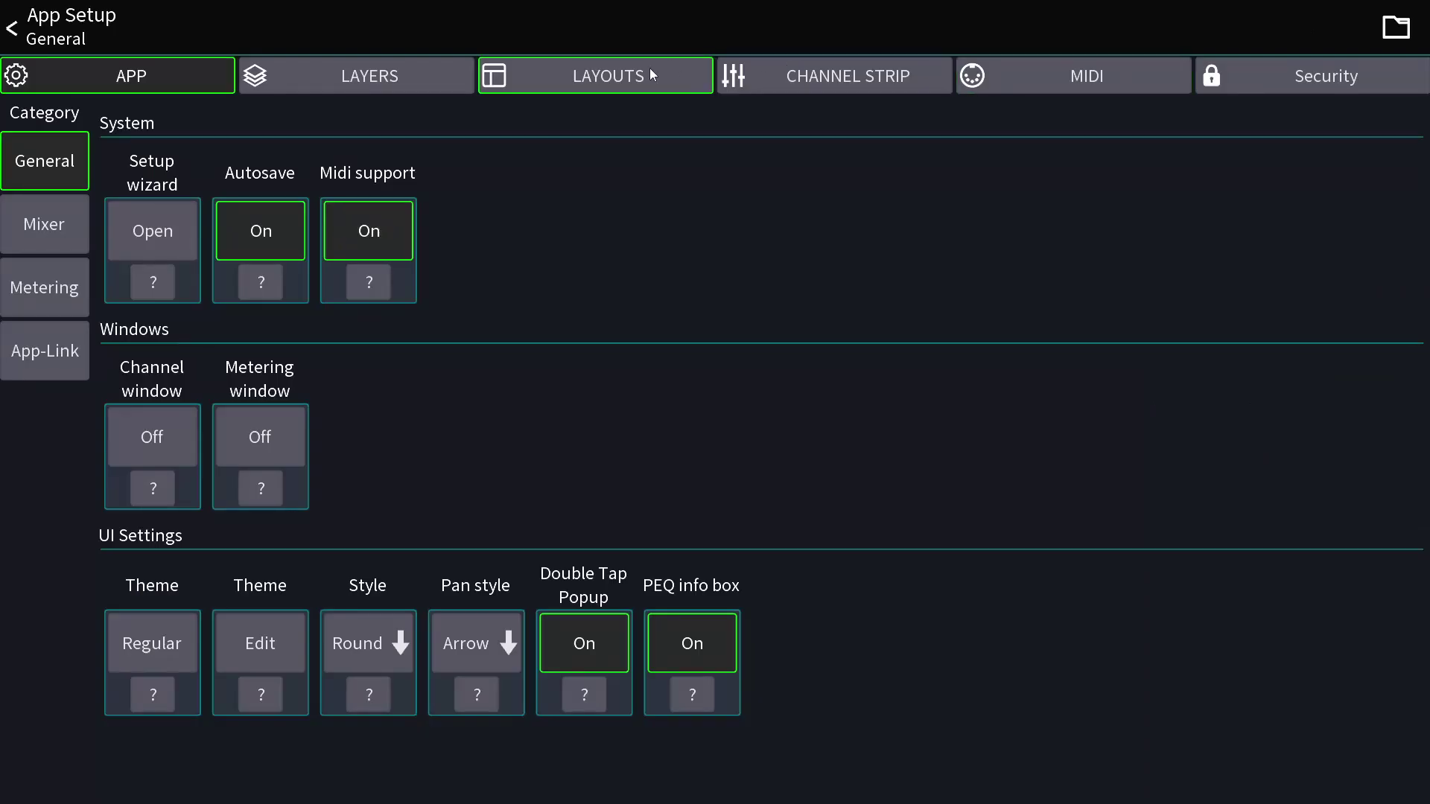
pyautogui.click(1301, 449)
pyautogui.click(784, 330)
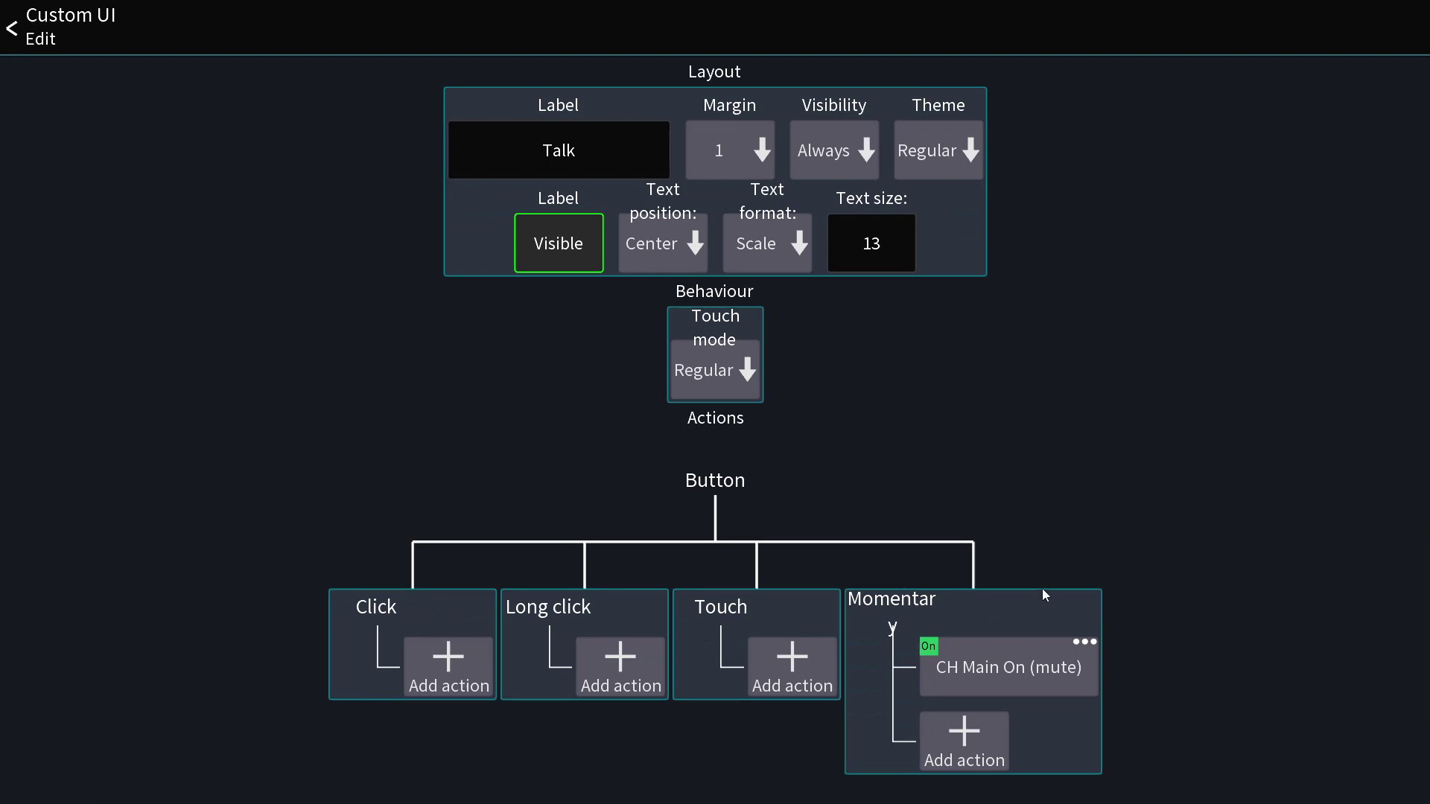
pyautogui.scroll(-2, 1043, 573)
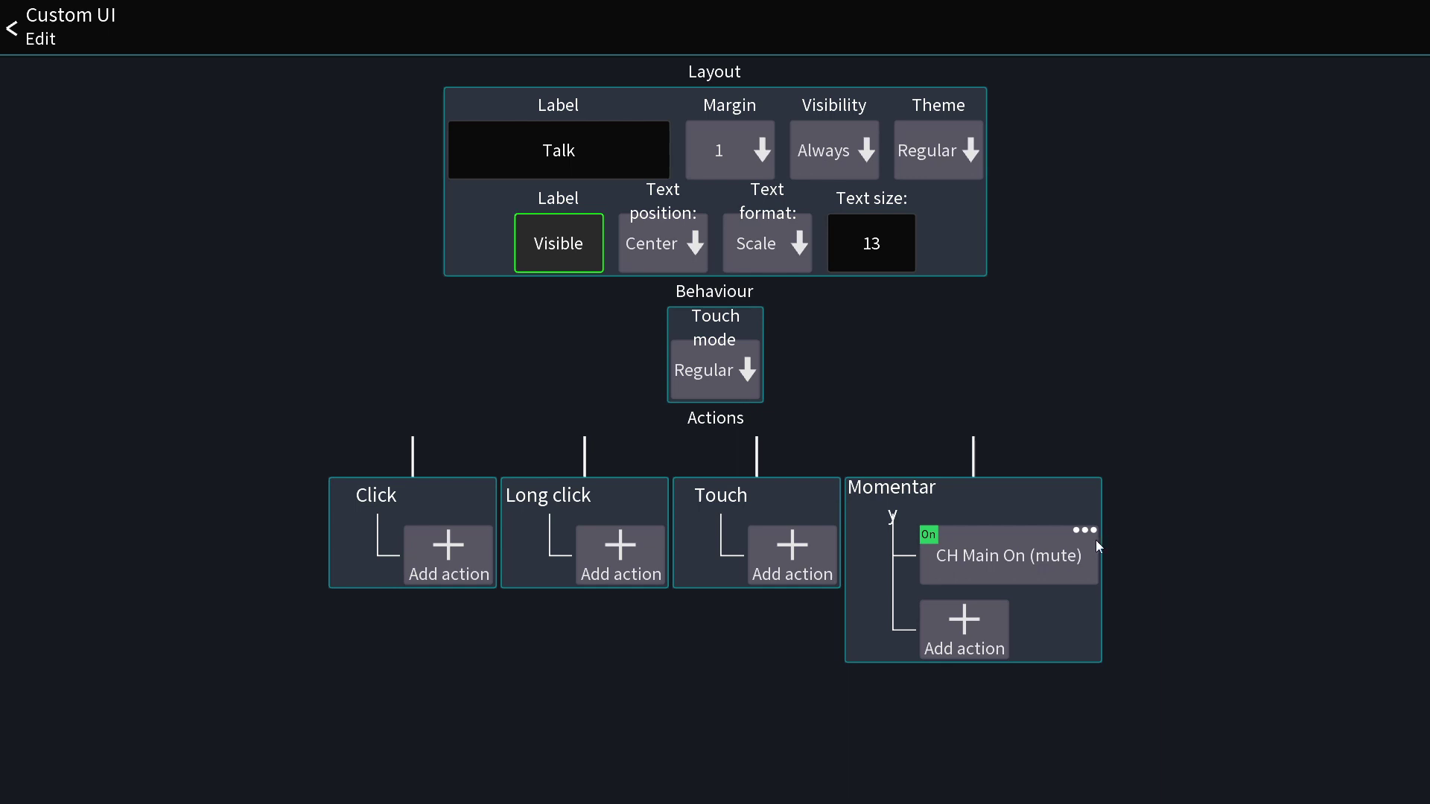
pyautogui.click(985, 636)
# Set the new action to Fixed channel CH 16, Main, On (mute)
pyautogui.click(473, 152)
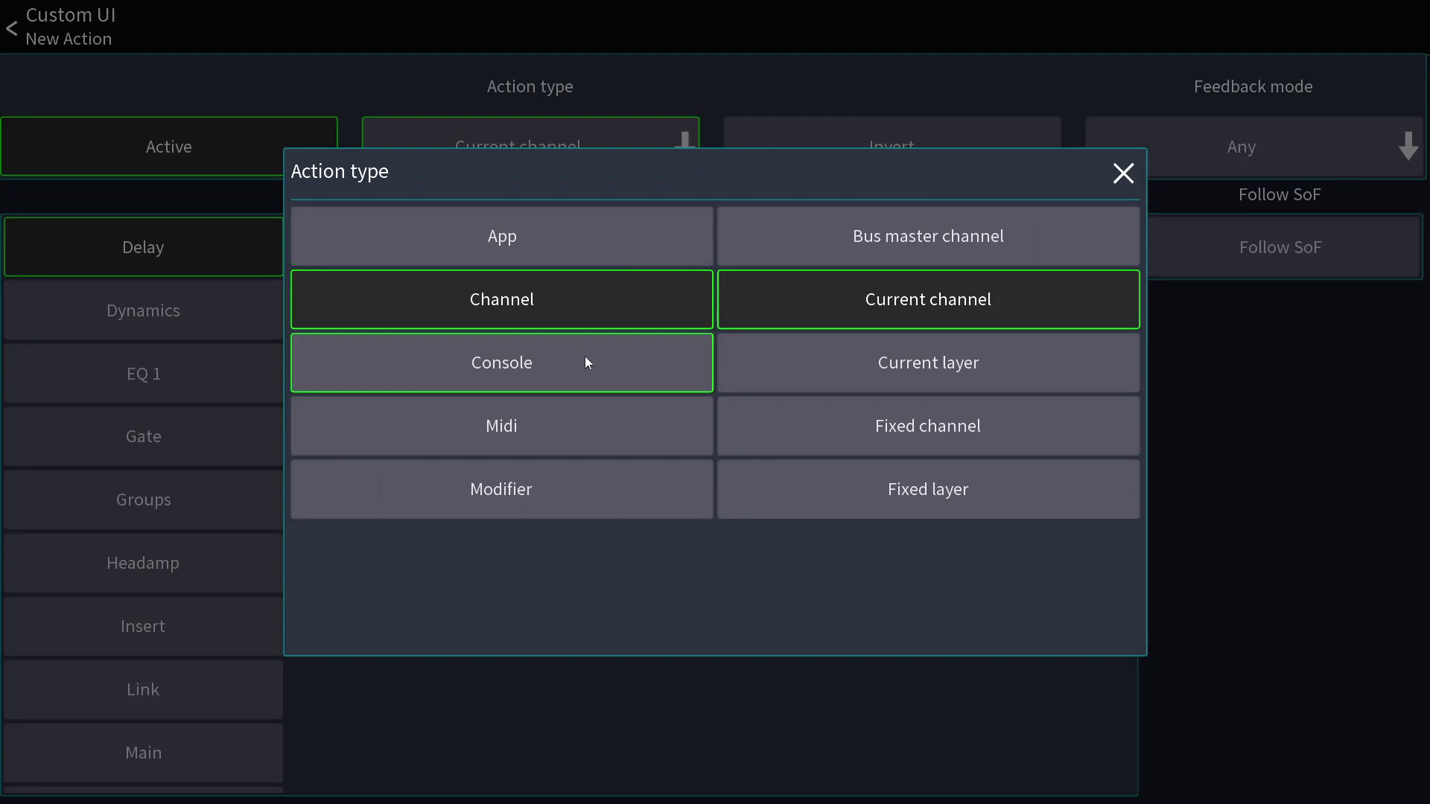
pyautogui.click(853, 421)
pyautogui.scroll(-6, 115, 642)
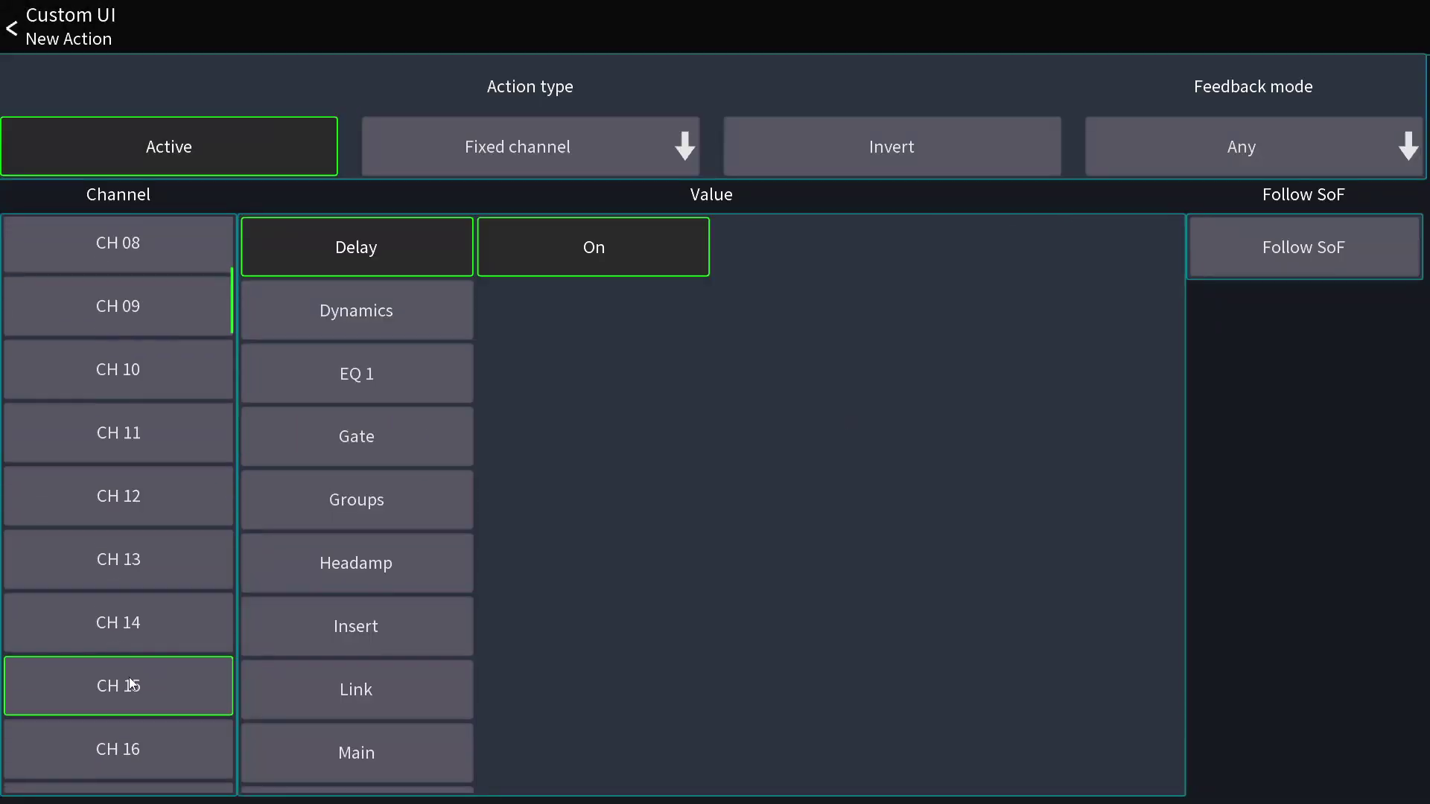
pyautogui.scroll(-1, 128, 677)
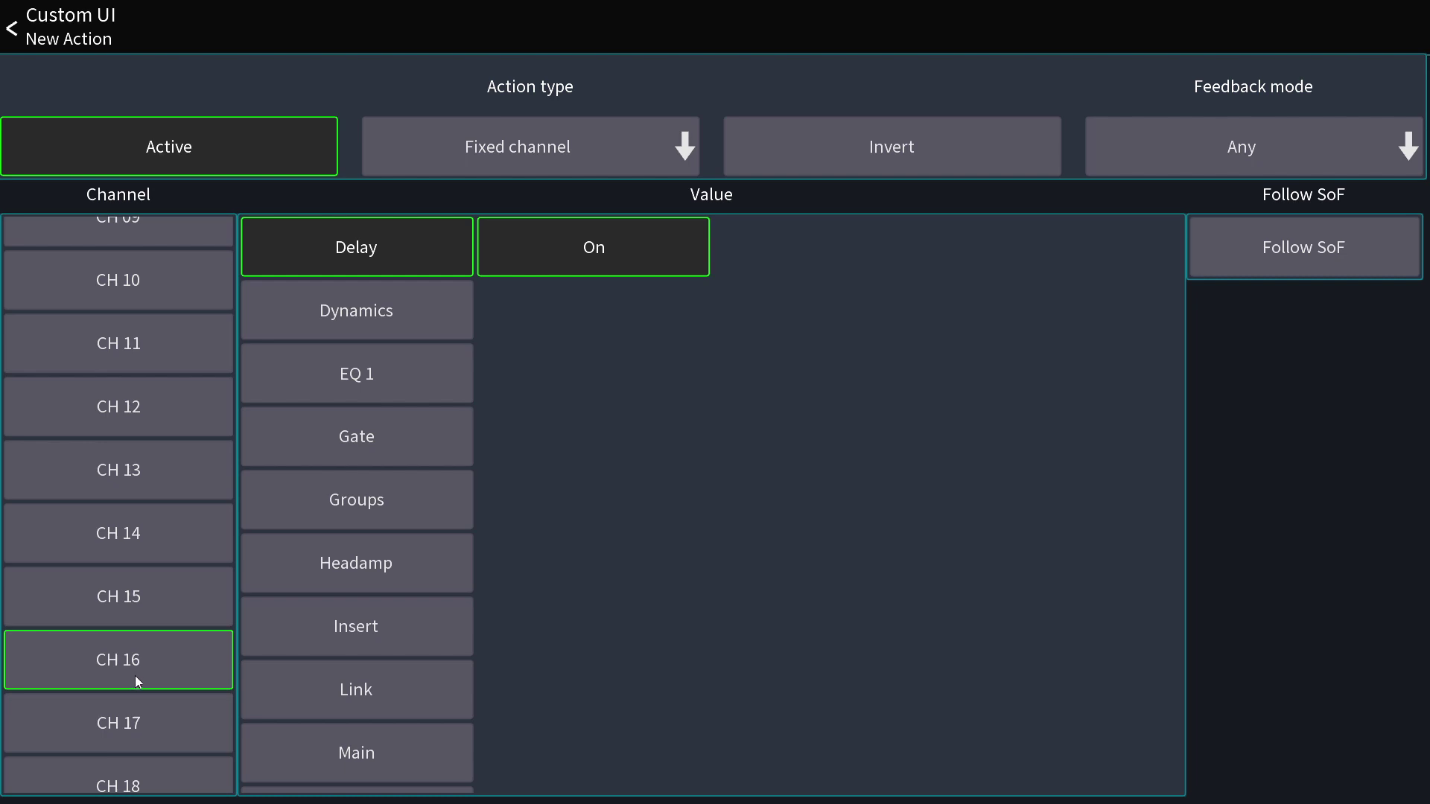
pyautogui.click(136, 677)
pyautogui.click(423, 758)
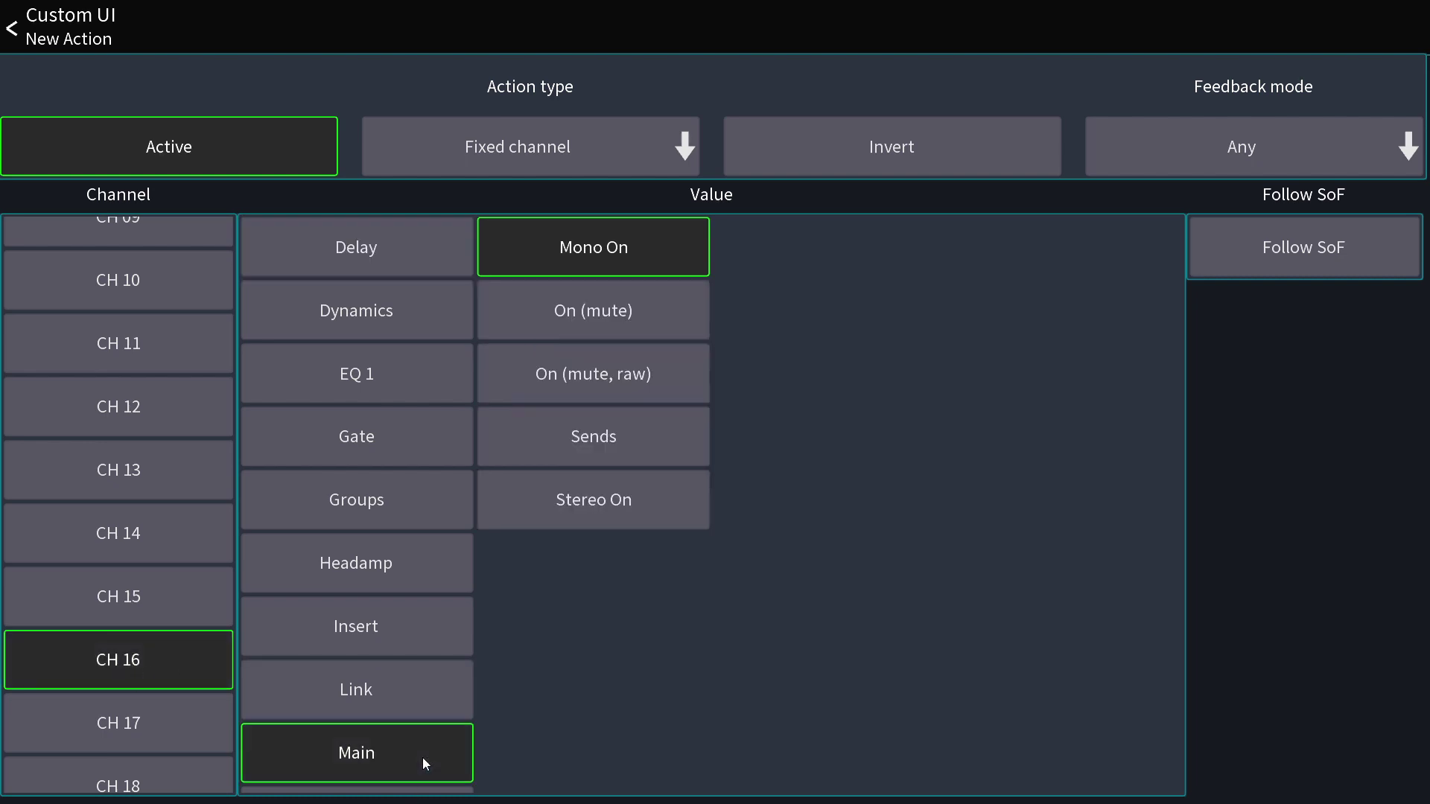
pyautogui.click(548, 319)
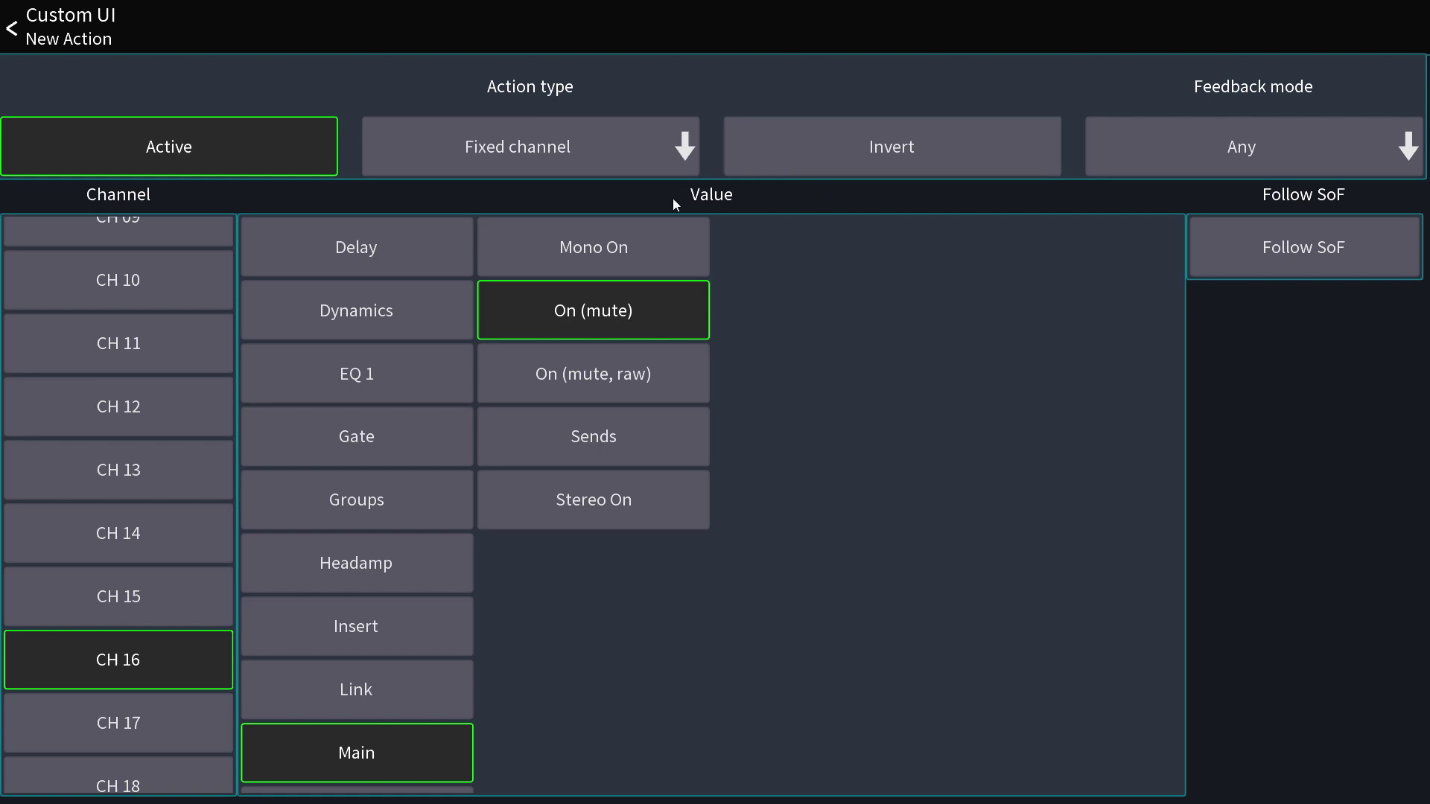
pyautogui.click(10, 37)
# Exit layout editing and toggle Talk on and off, swapping the mute between CH 01 and CH 16
pyautogui.click(10, 37)
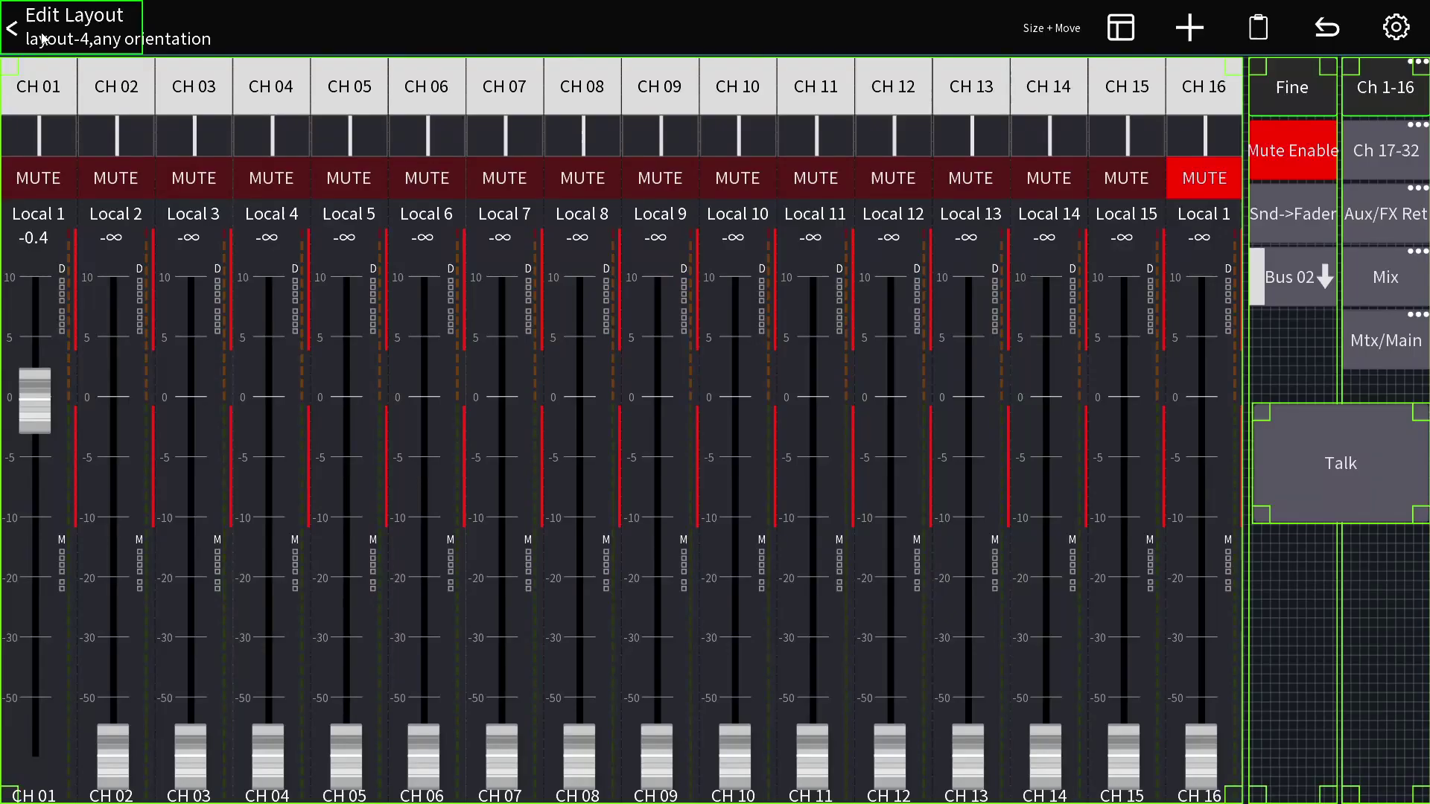
pyautogui.click(43, 39)
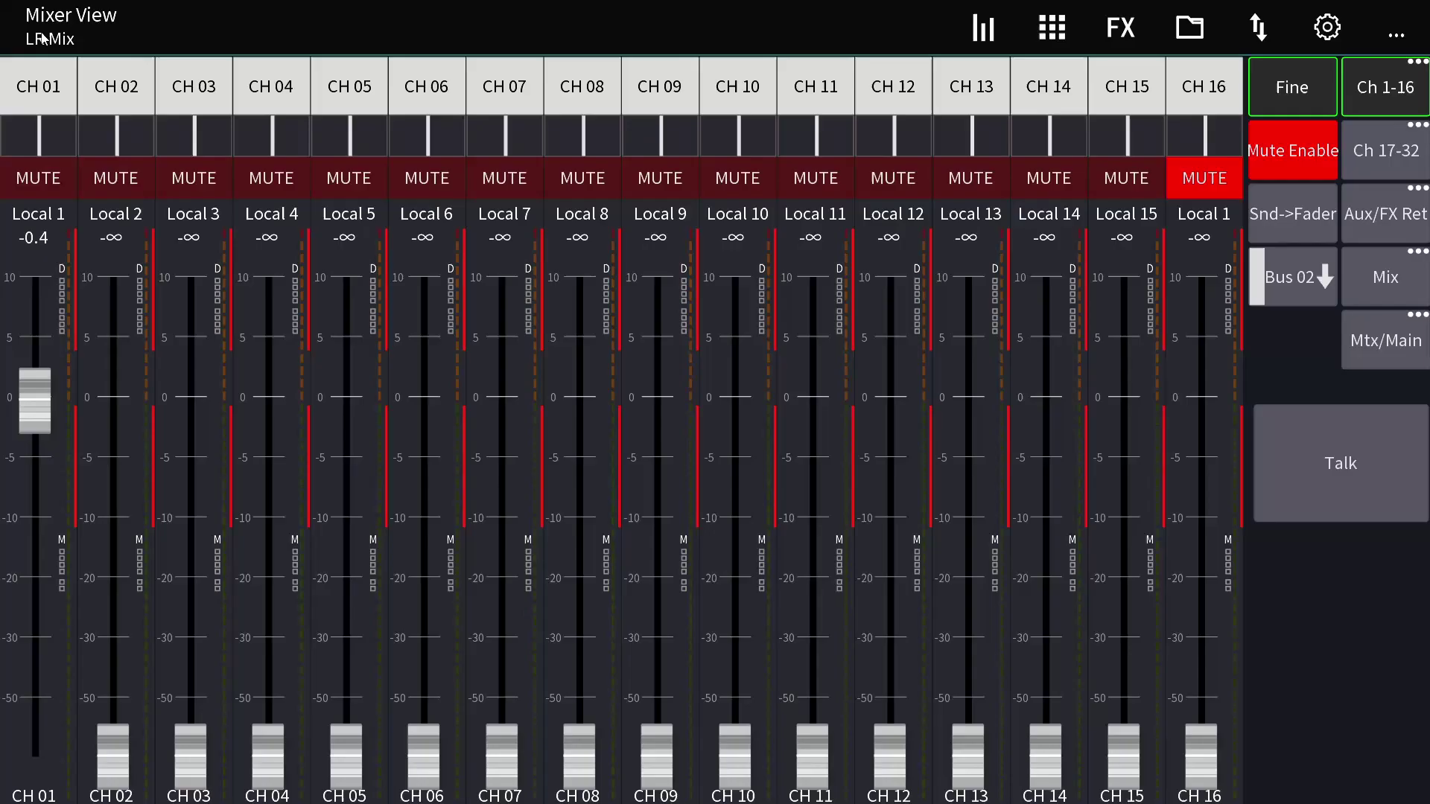
pyautogui.click(1383, 463)
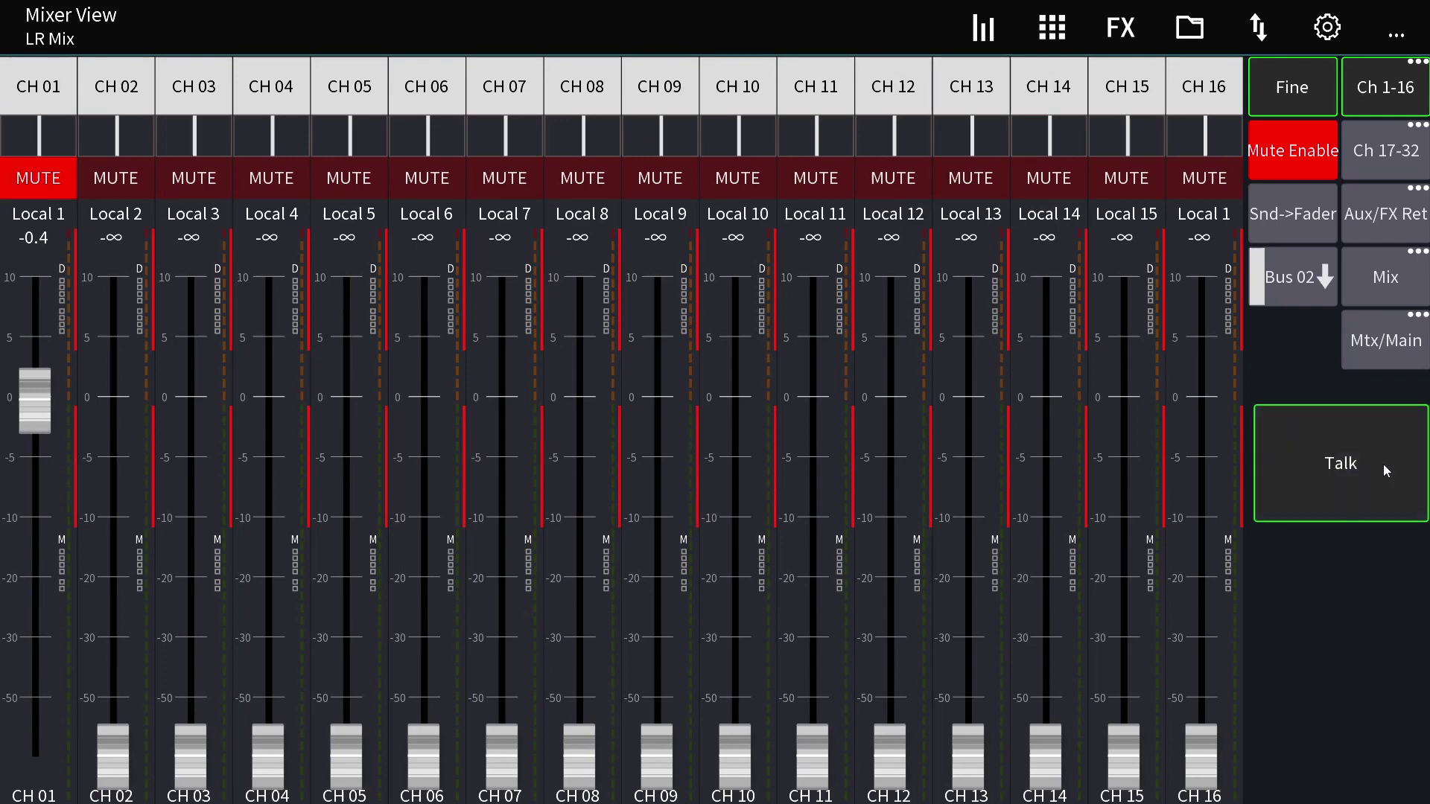
pyautogui.click(1383, 463)
# Retest Talk on and off once more, then show the App Layouts list in settings
pyautogui.click(1383, 463)
pyautogui.click(1383, 463)
pyautogui.click(1322, 22)
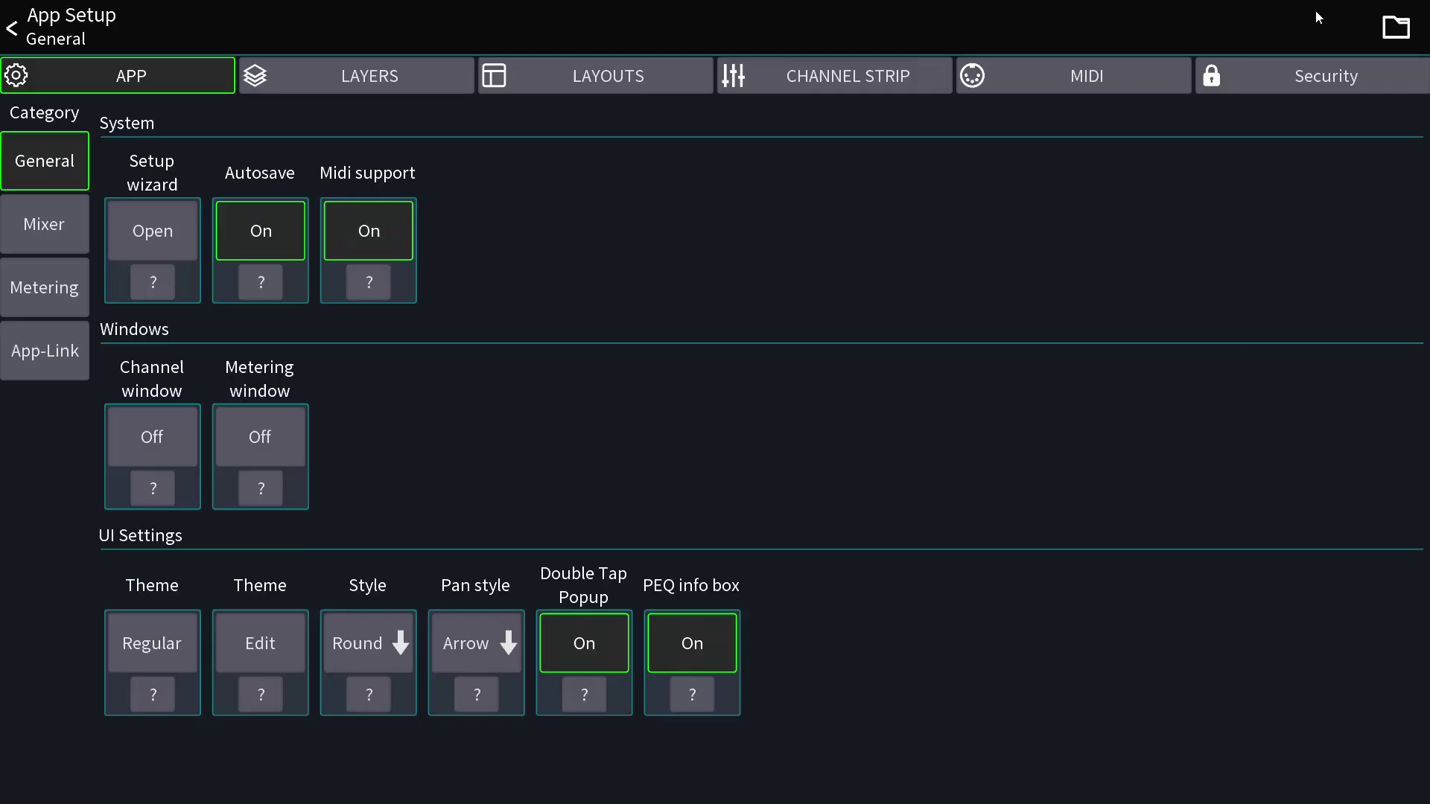
pyautogui.click(652, 77)
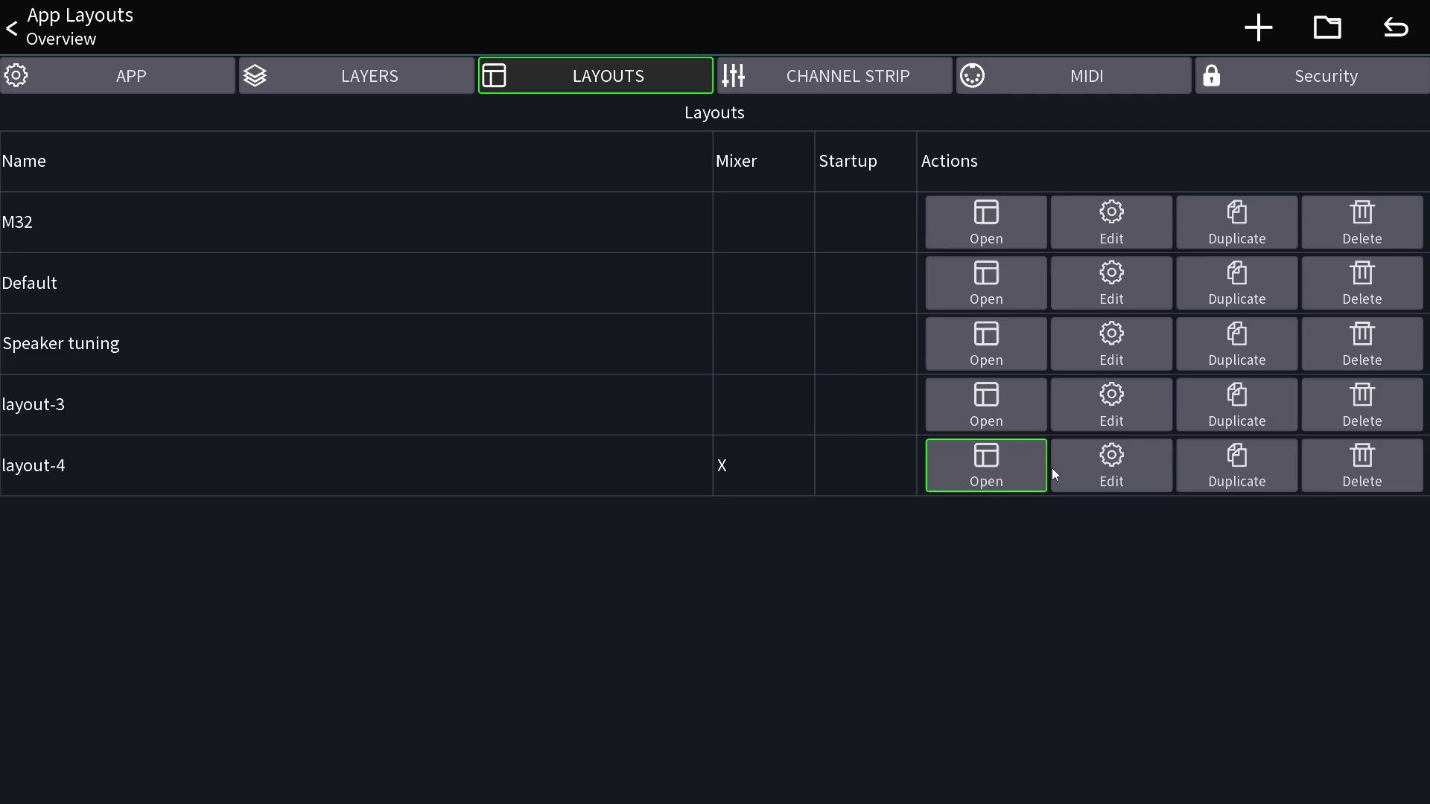
# Open layout-4 for editing and view the Talk button's settings
pyautogui.click(1155, 470)
pyautogui.click(1326, 470)
pyautogui.click(785, 329)
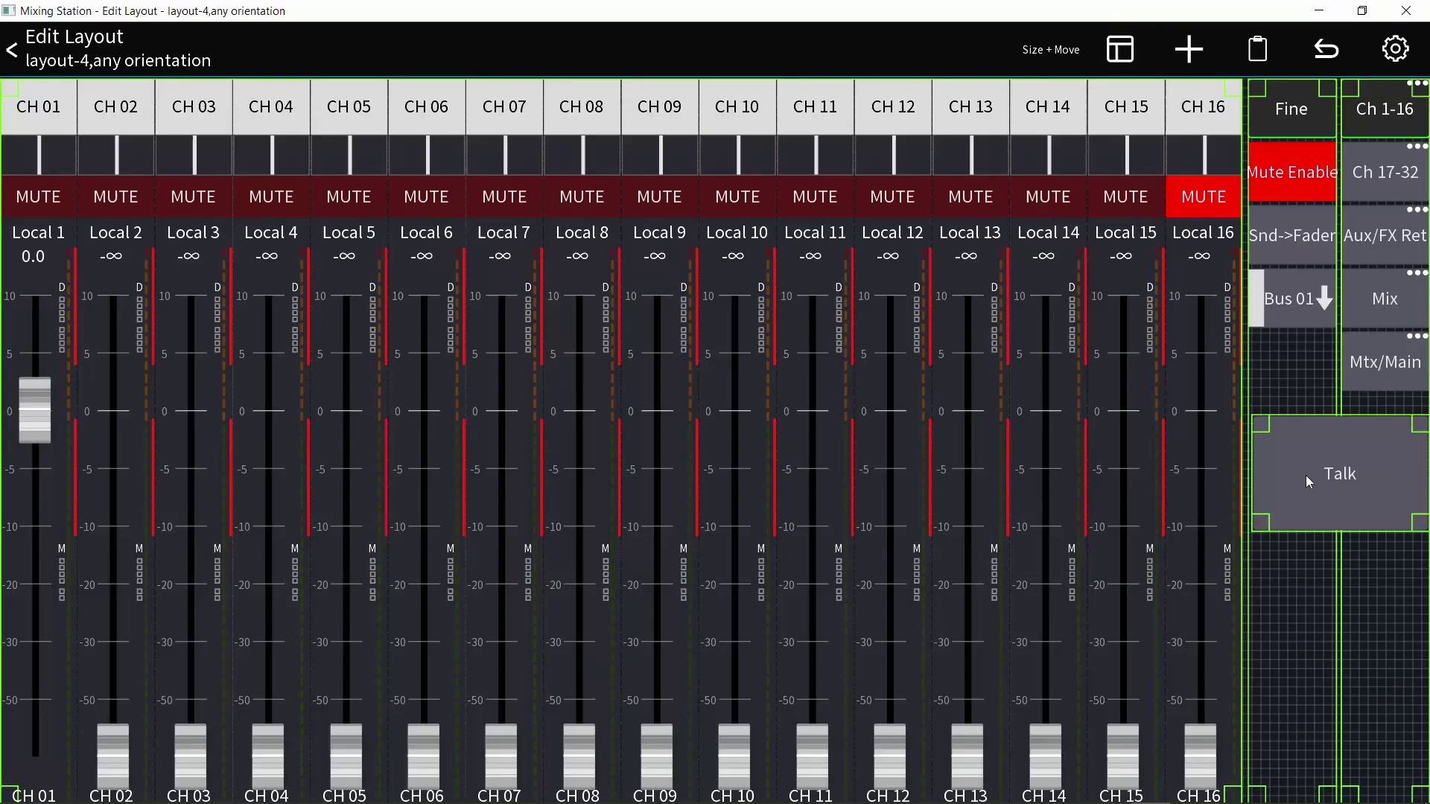
# Duplicate the Talk button and paste two copies stacked below the original in the right-hand column
pyautogui.click(1307, 475)
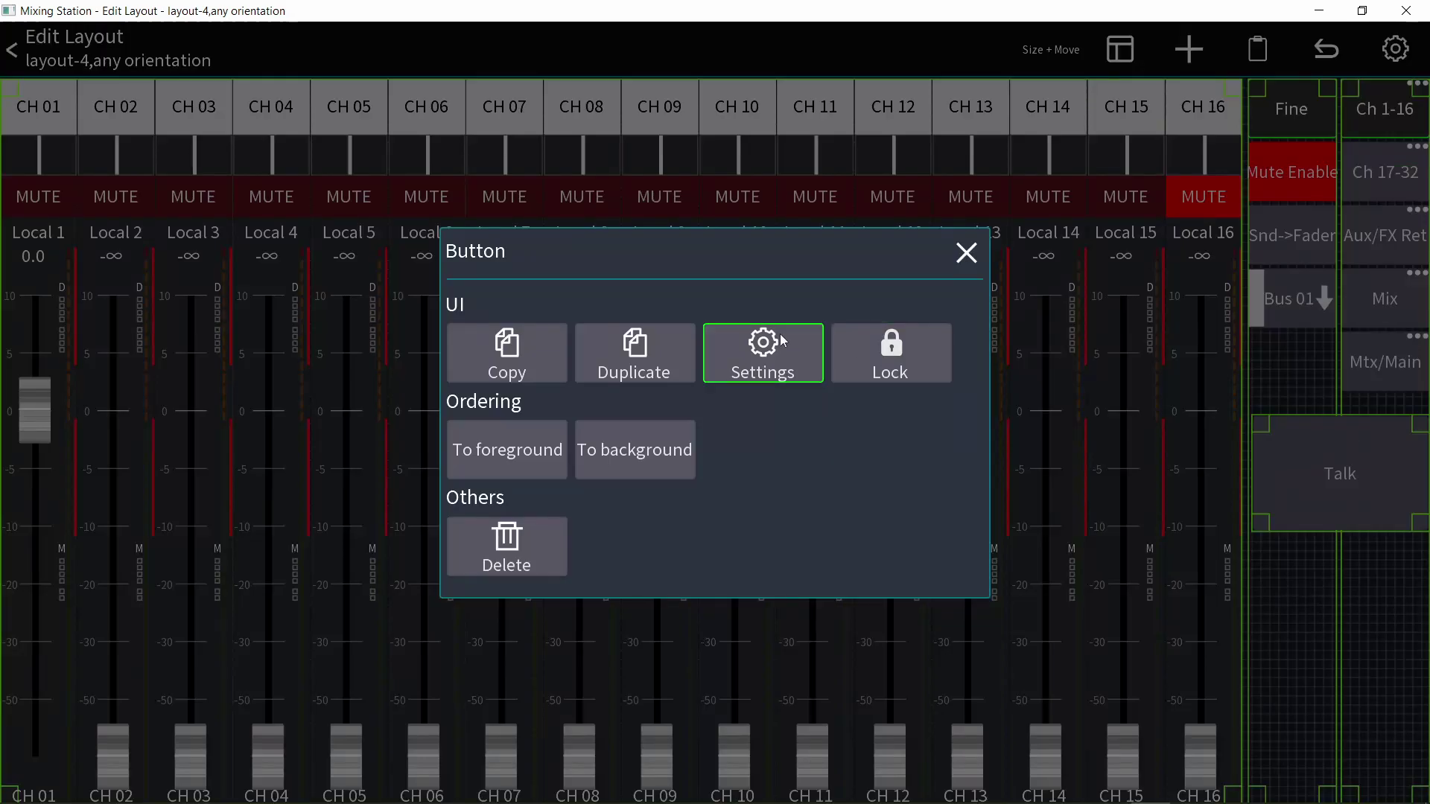
pyautogui.click(676, 354)
pyautogui.click(668, 400)
pyautogui.moveTo(721, 440); pyautogui.dragTo(1355, 605)
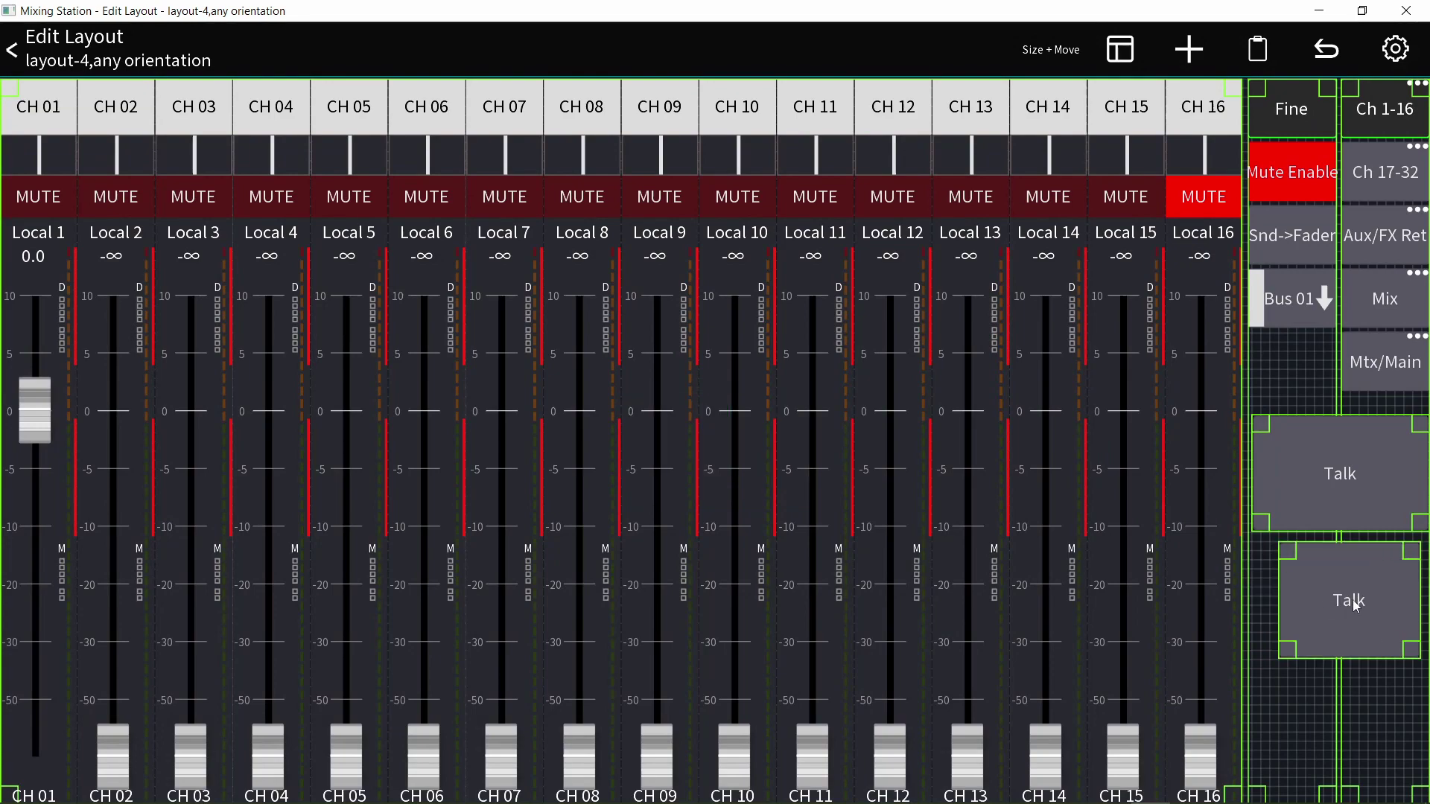
pyautogui.hotkey('ctrl', 'v')
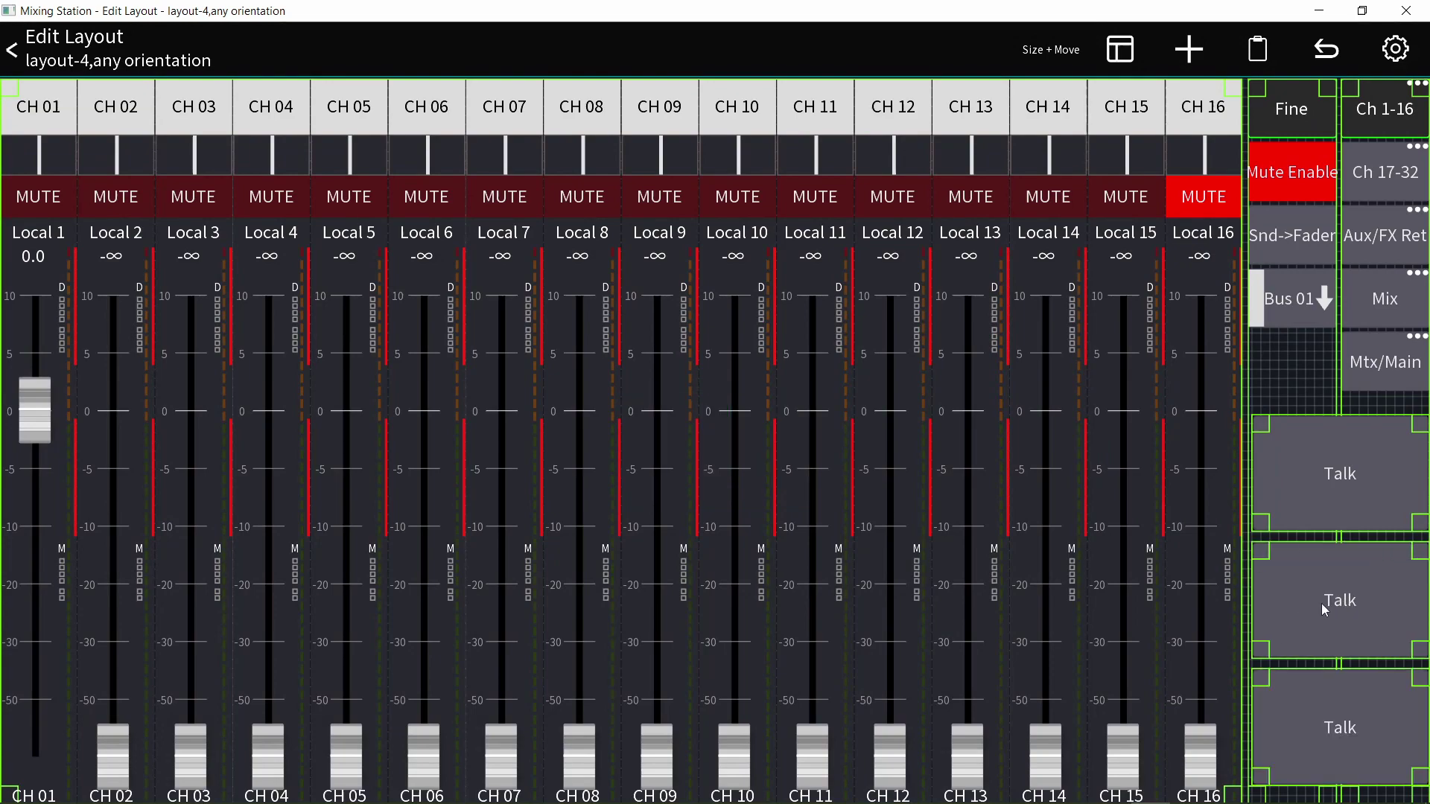
pyautogui.click(1321, 603)
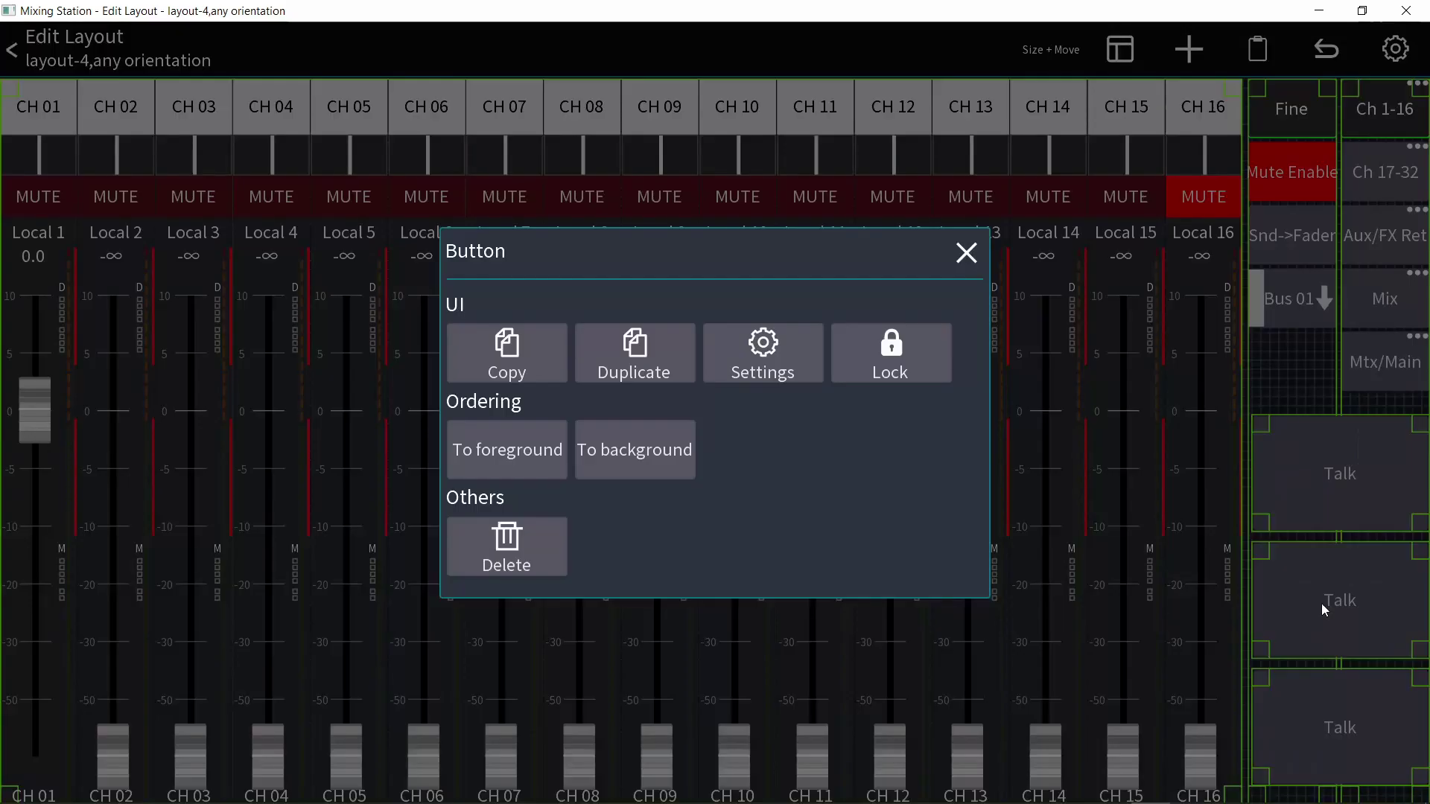
# On the second Talk button, copy both Momentary CH Main On (mute) actions into Long click
pyautogui.click(760, 358)
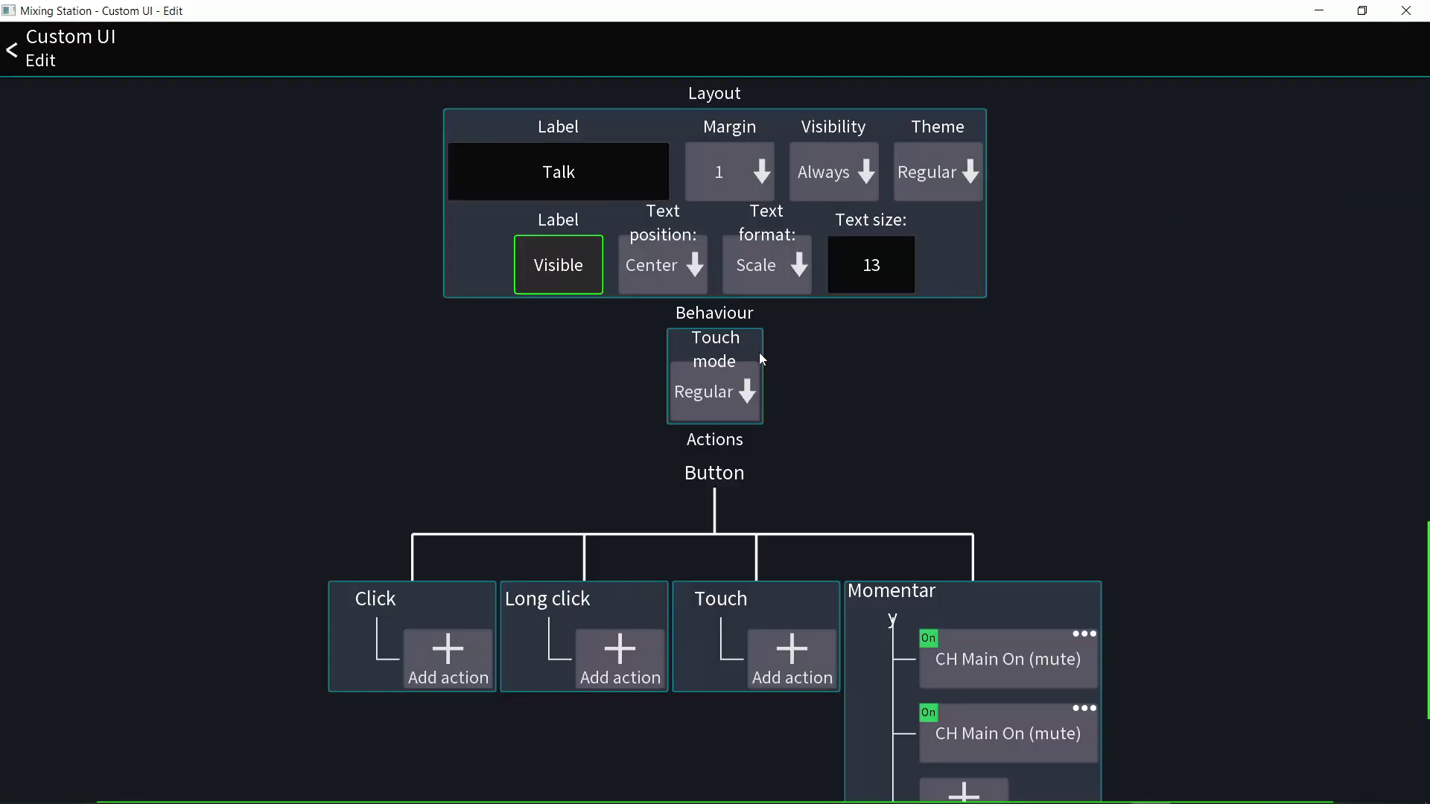
pyautogui.click(1001, 658)
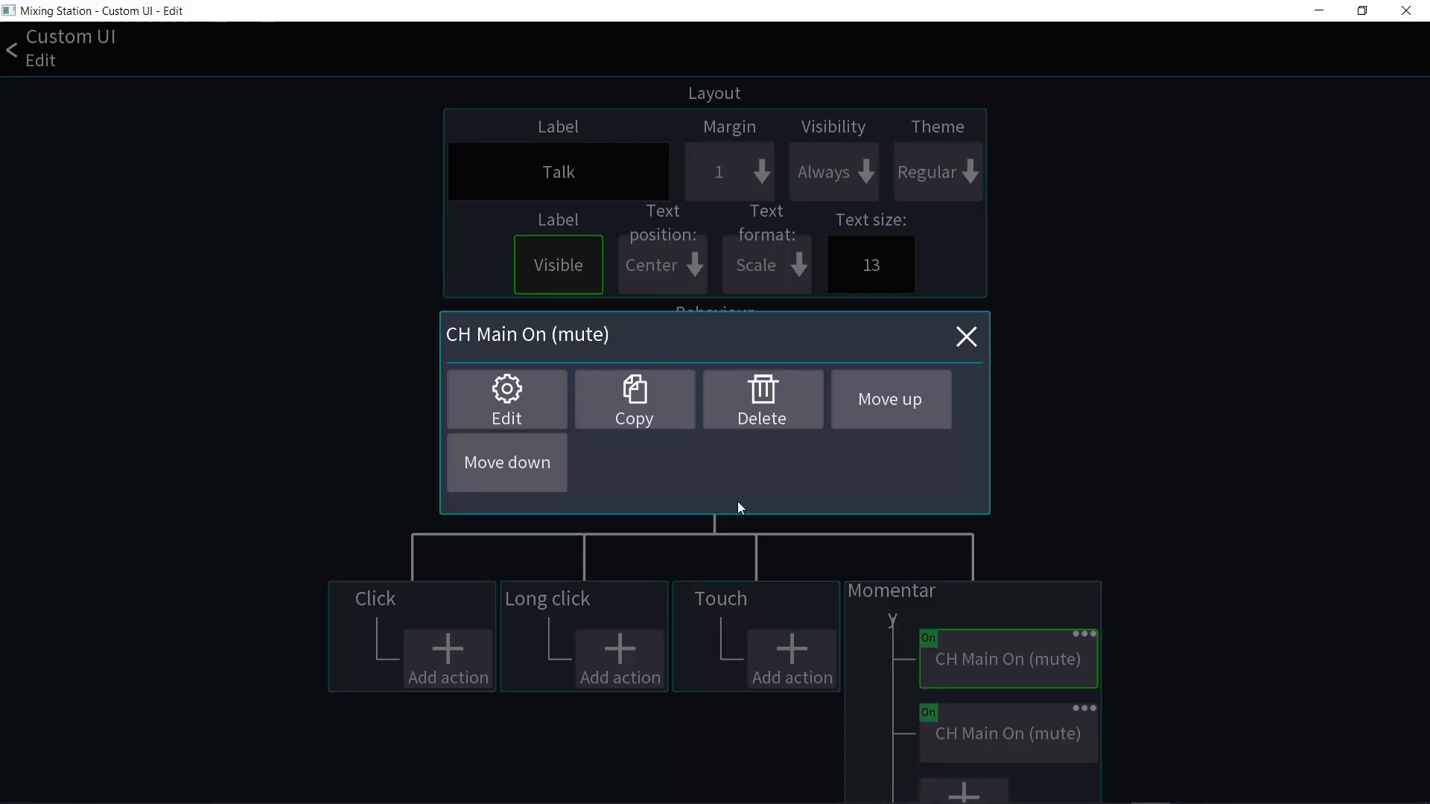
pyautogui.click(632, 399)
pyautogui.click(618, 658)
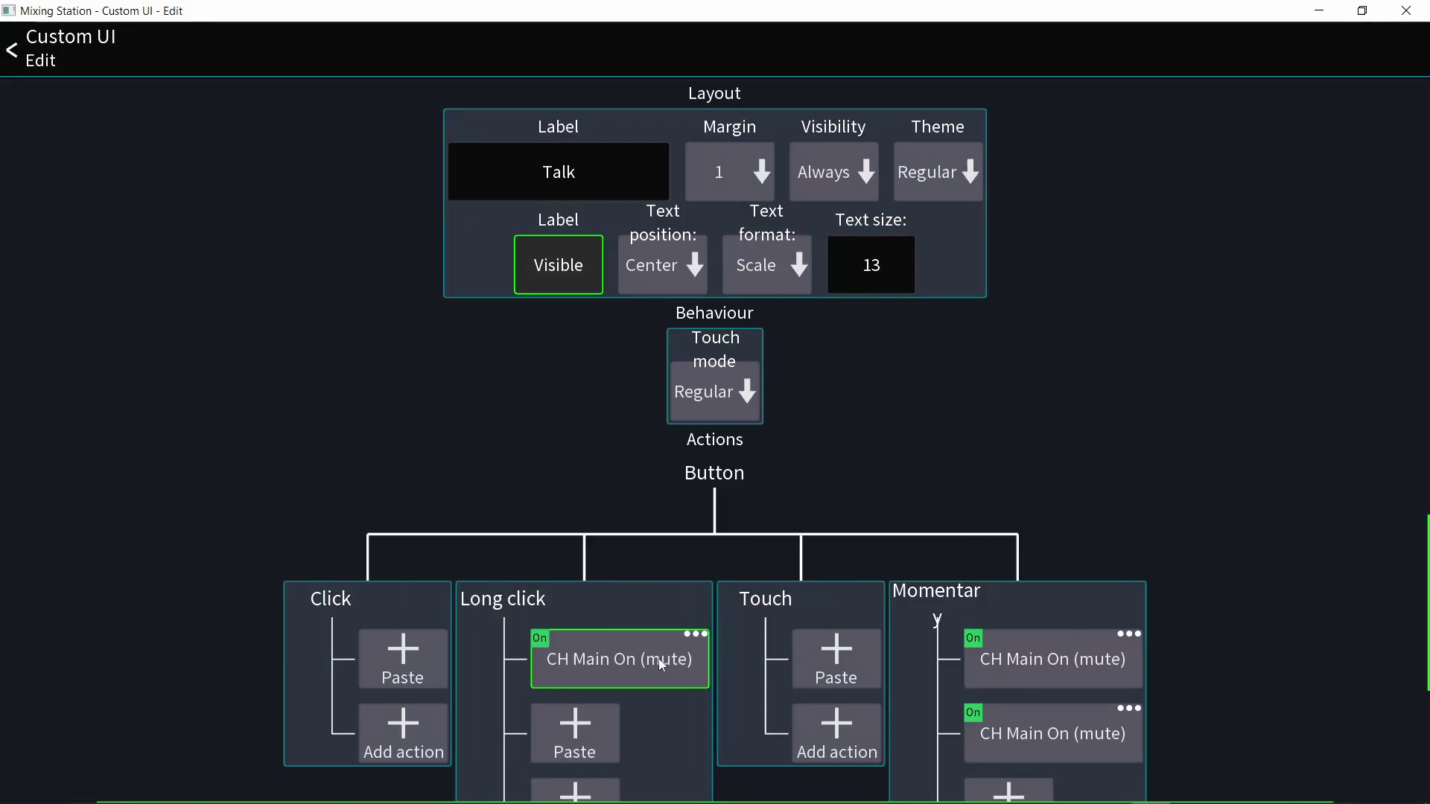
pyautogui.click(1079, 738)
pyautogui.click(631, 395)
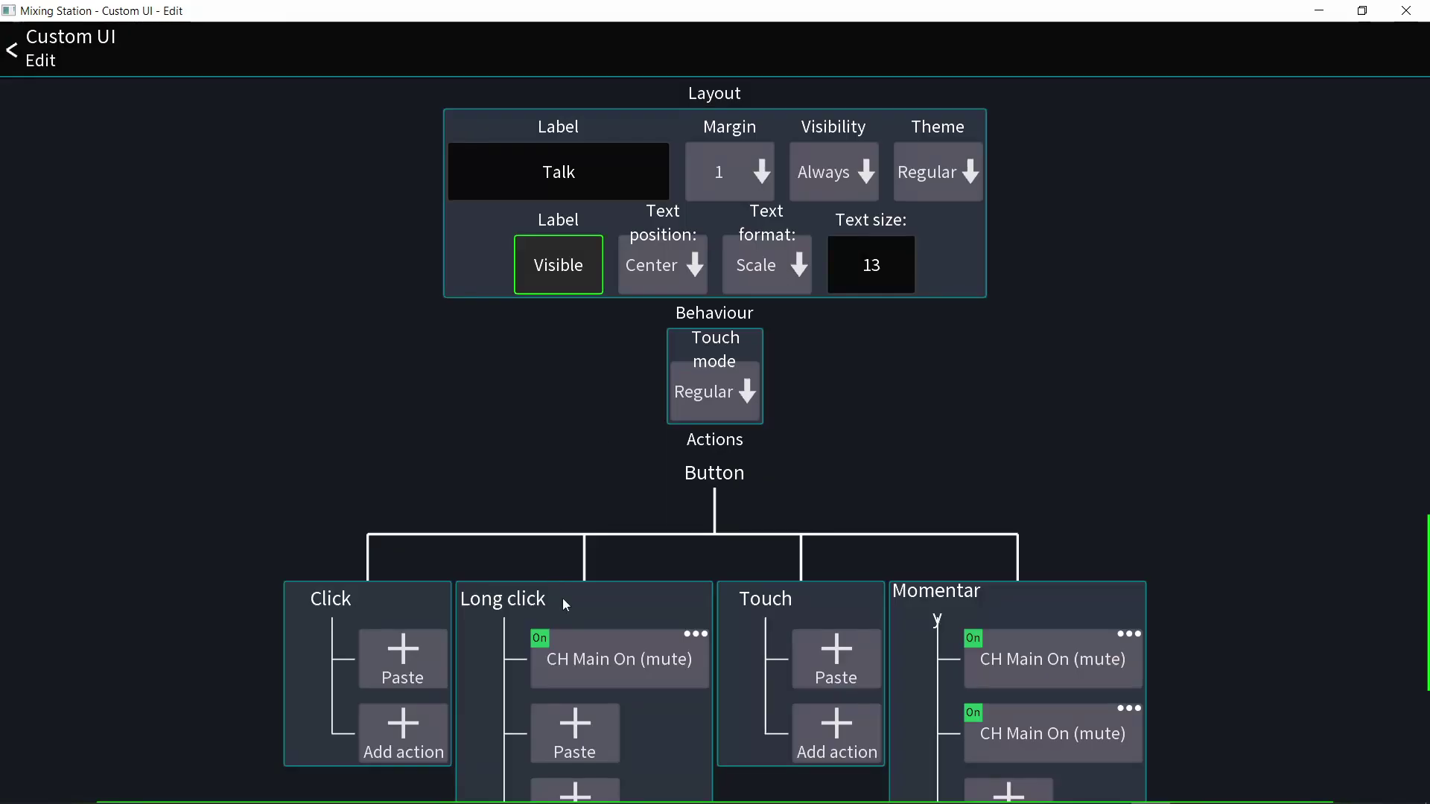
pyautogui.click(589, 734)
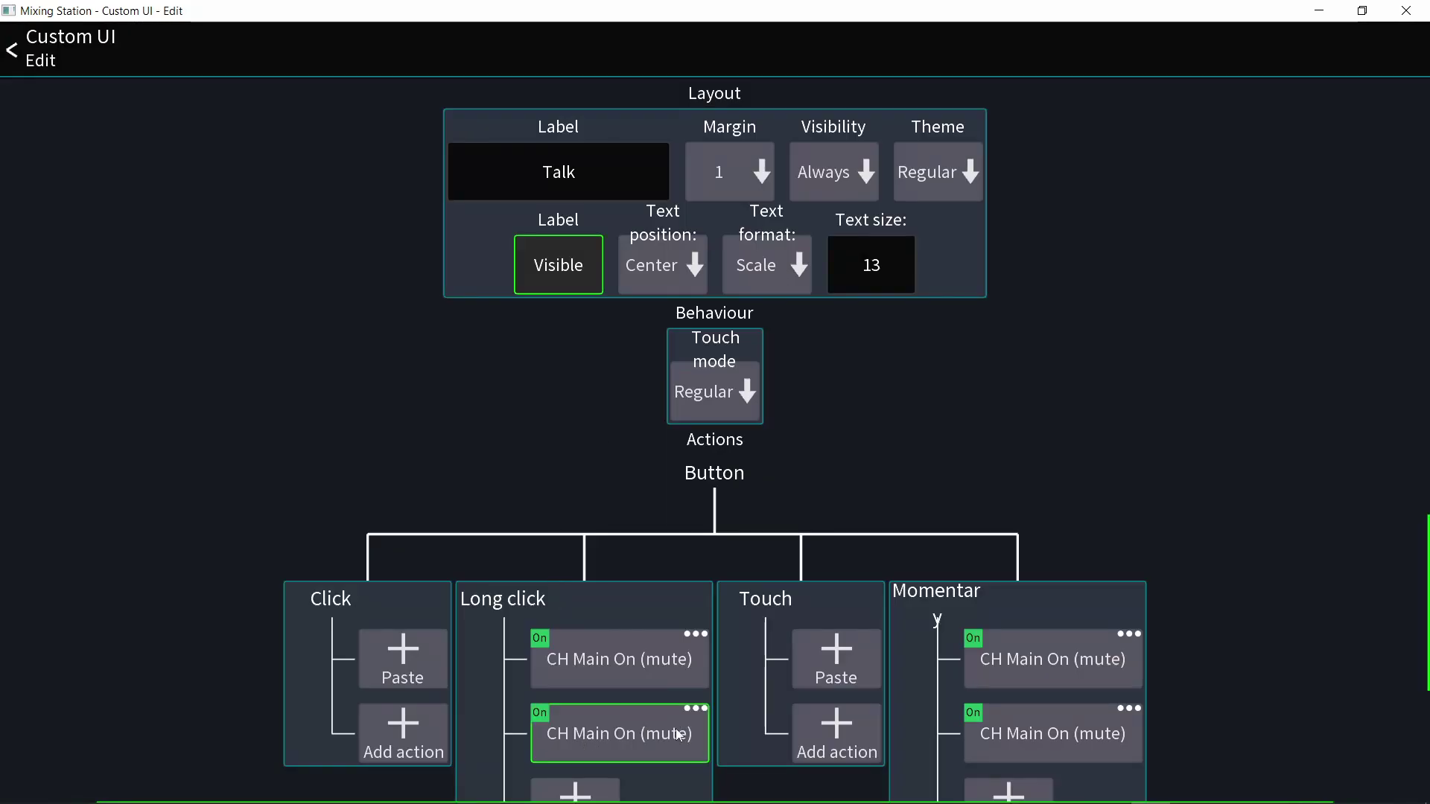
# Delete the remaining Momentary mute actions and return to the LR Mix mixer view
pyautogui.click(1053, 653)
pyautogui.click(760, 413)
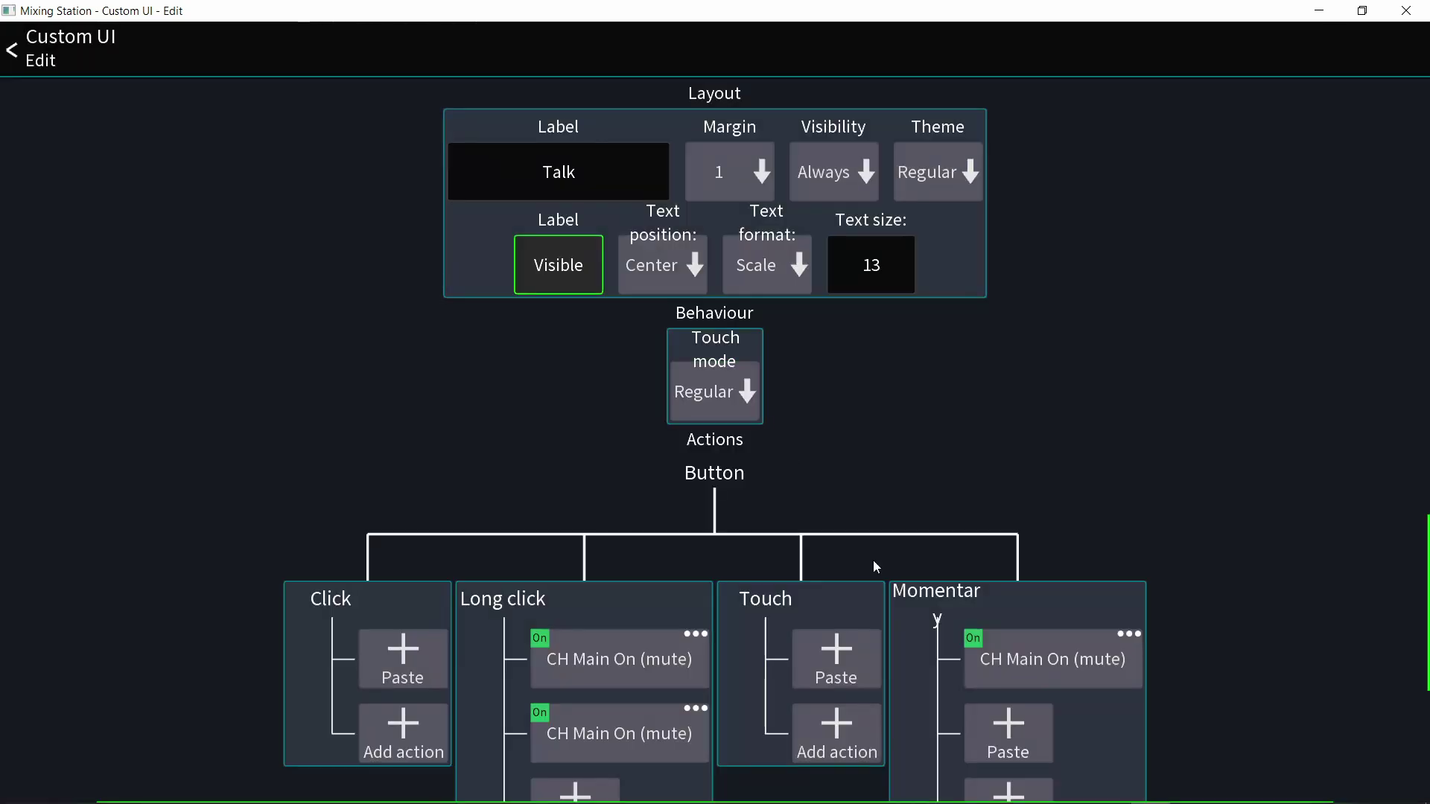
pyautogui.click(1012, 663)
pyautogui.click(762, 401)
pyautogui.press('Escape')
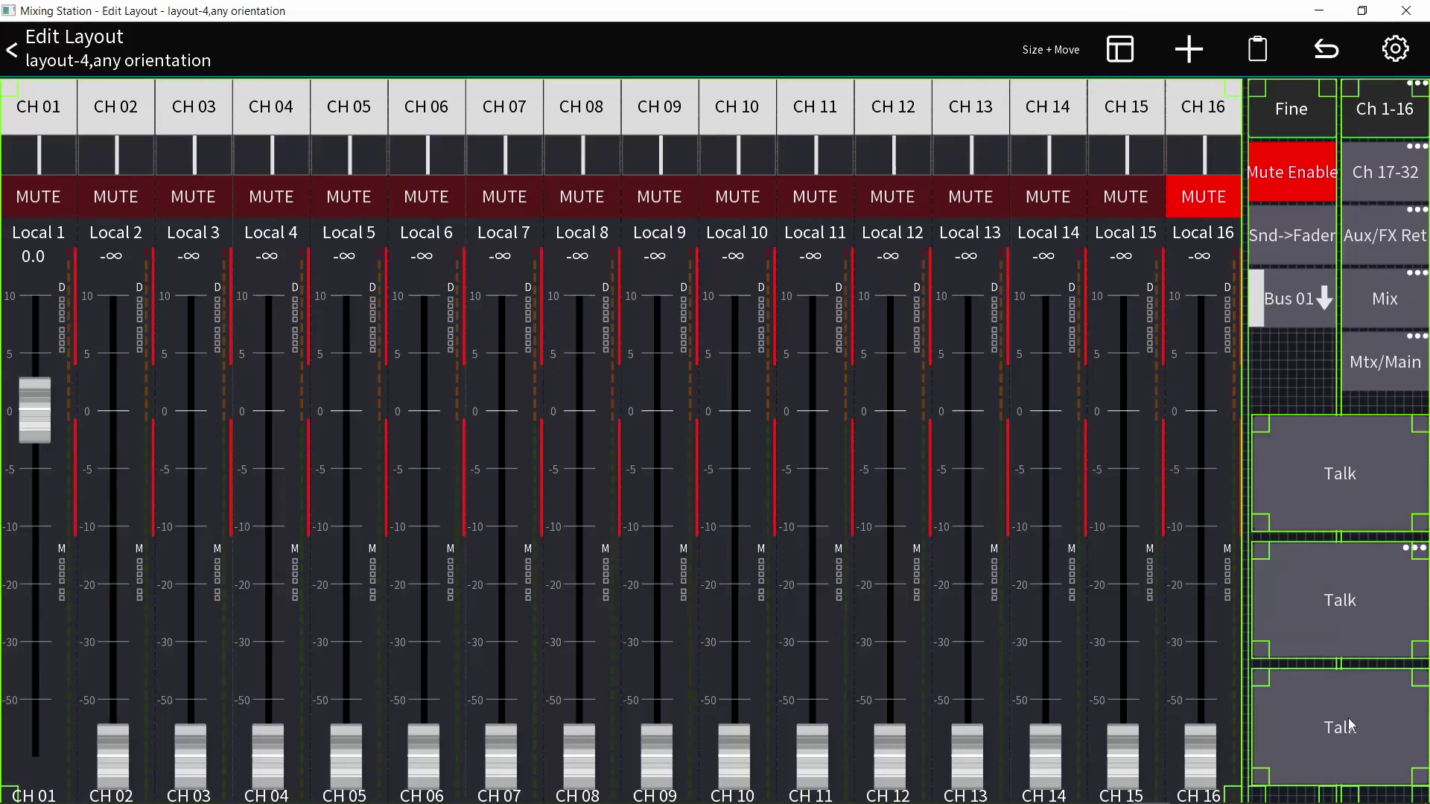
pyautogui.press('Escape')
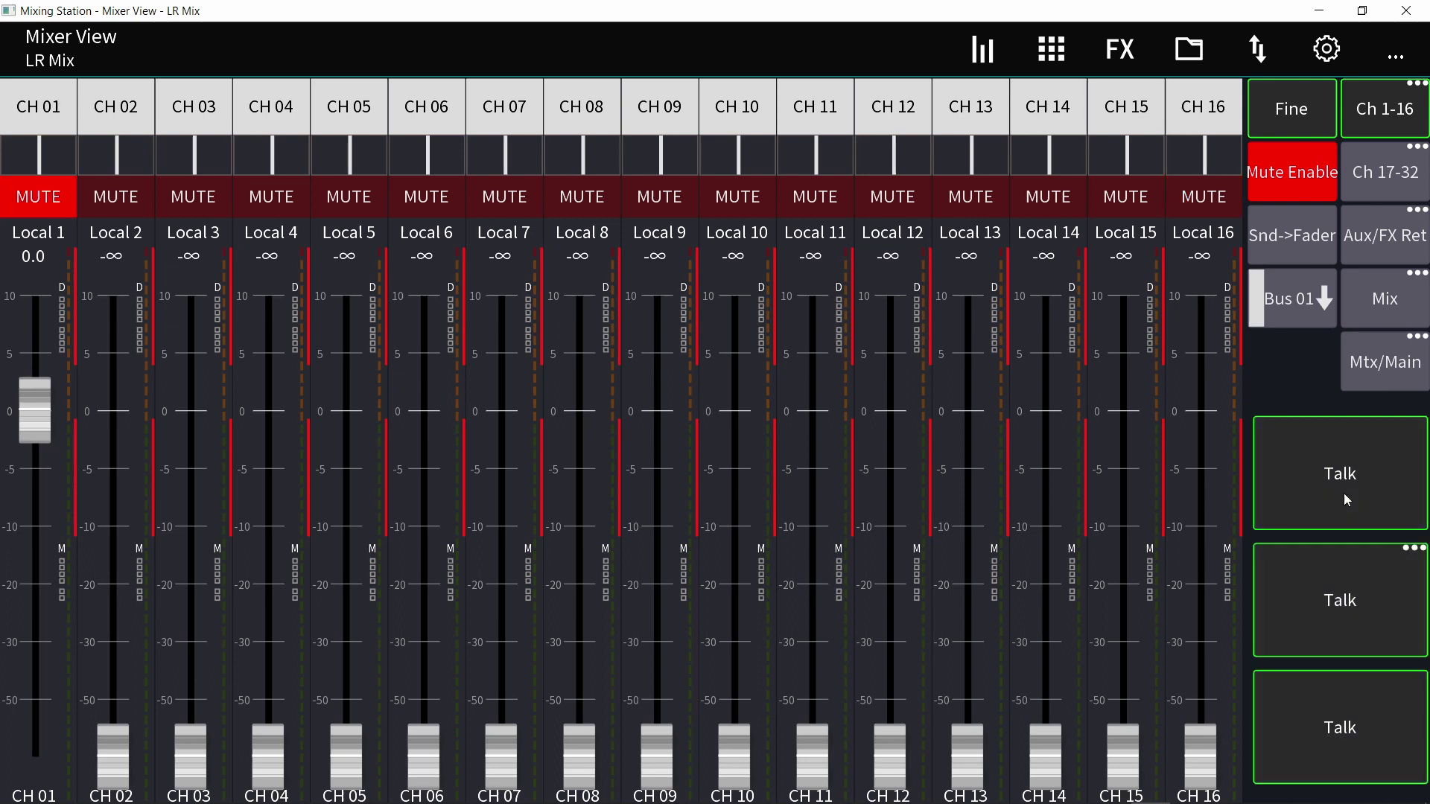
# Press each of the three Talk buttons repeatedly, confirming CH 01 and CH 16 mutes swap, ending with CH 16 muted
pyautogui.click(1336, 498)
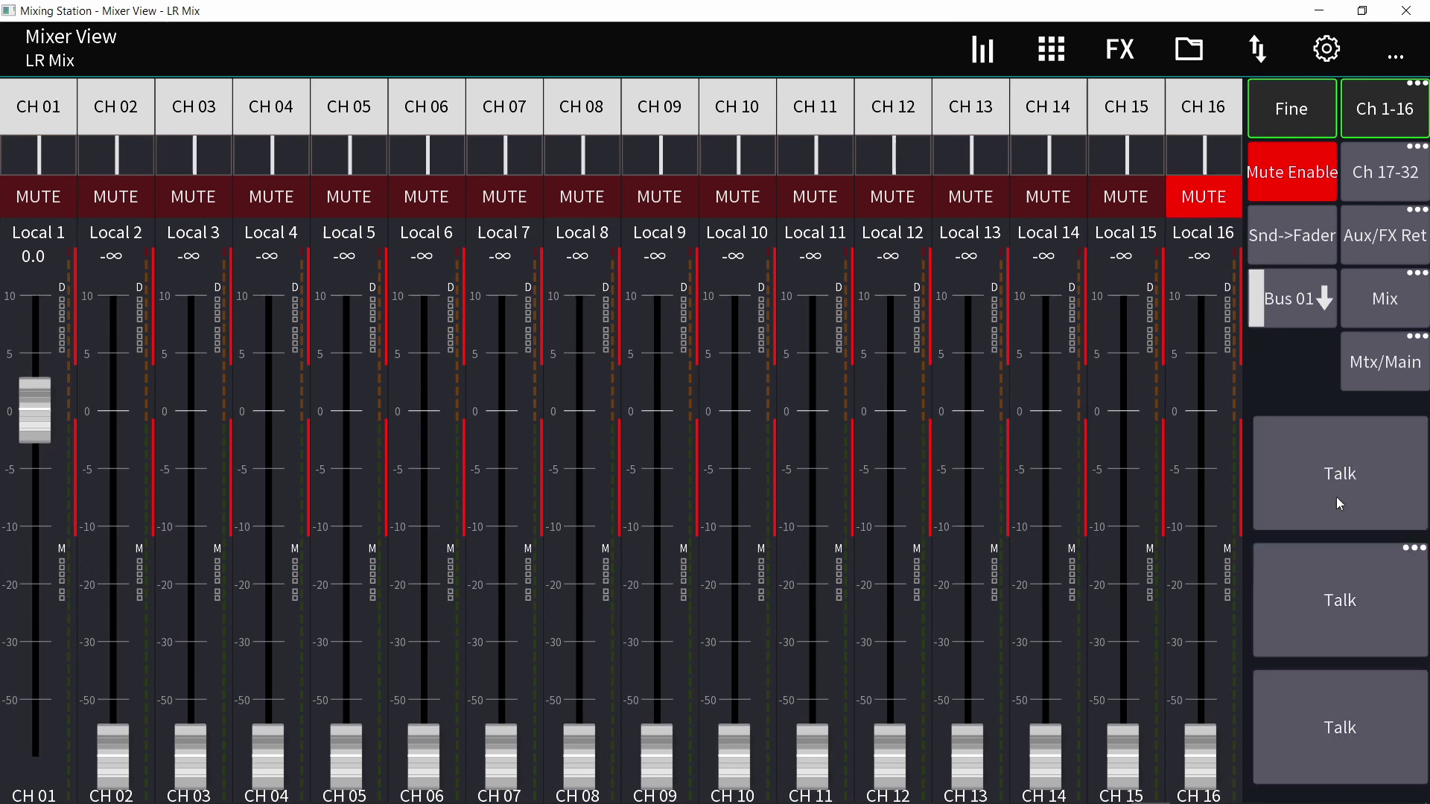
pyautogui.click(1340, 611)
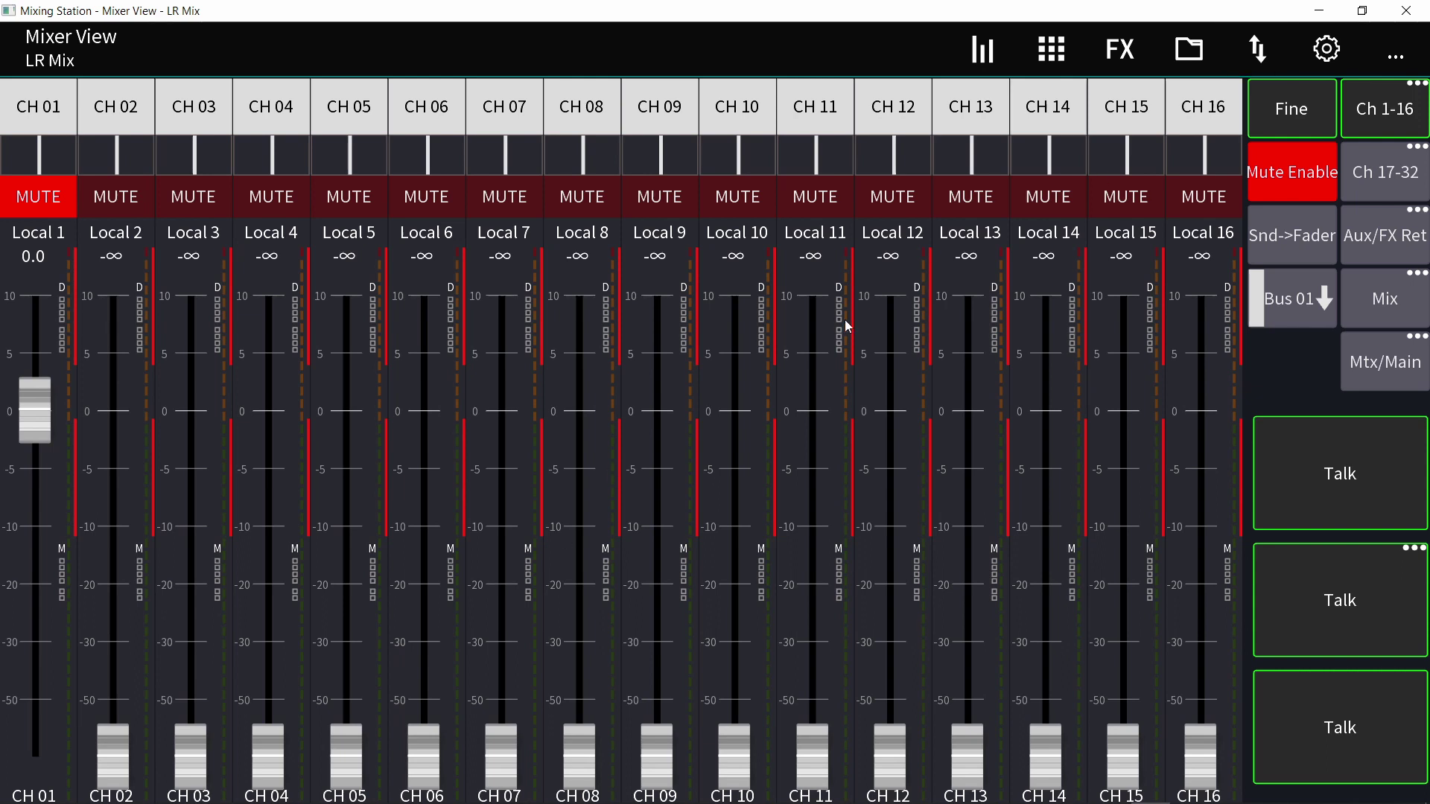
pyautogui.click(1298, 591)
pyautogui.click(1305, 715)
pyautogui.click(1300, 712)
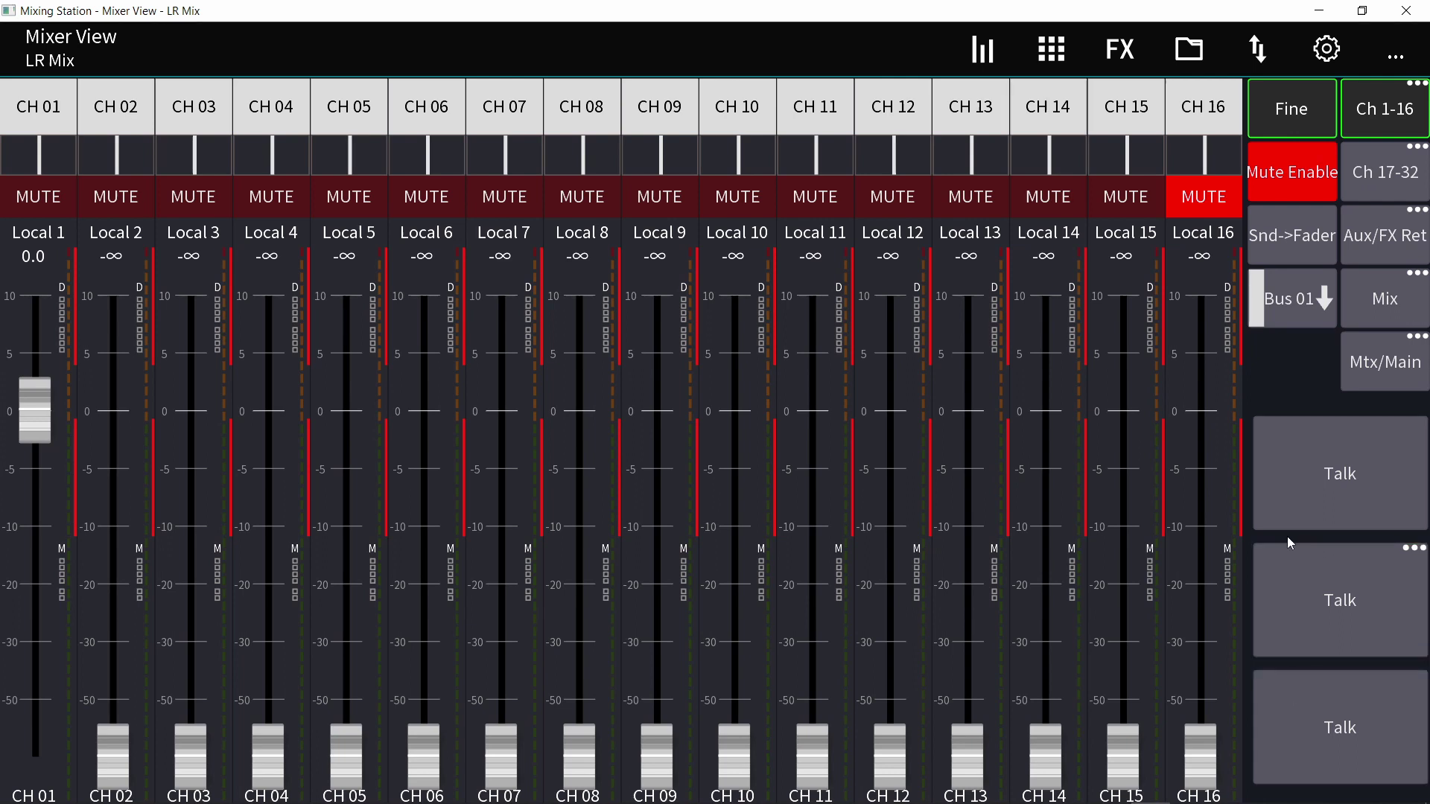
pyautogui.click(1275, 511)
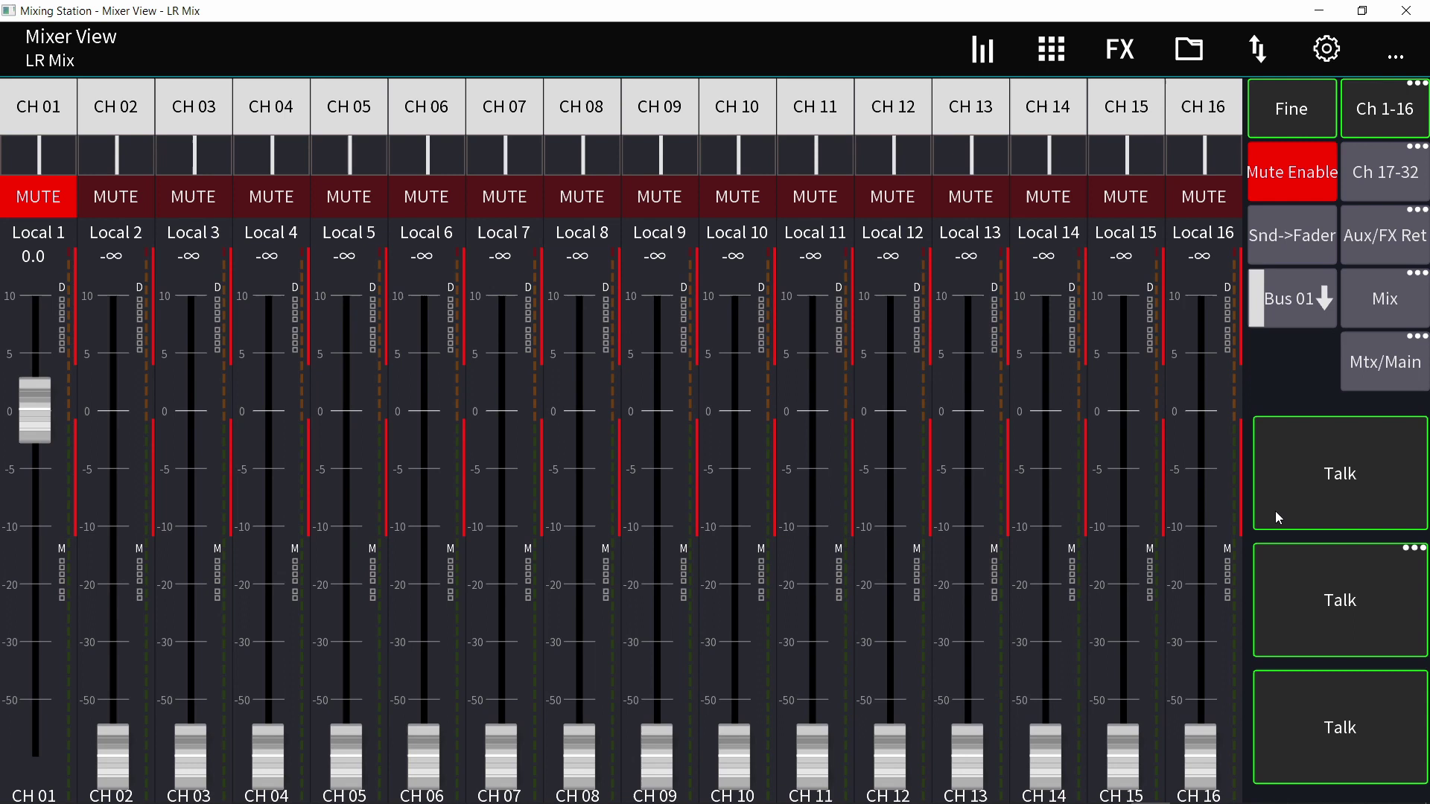
pyautogui.click(1276, 511)
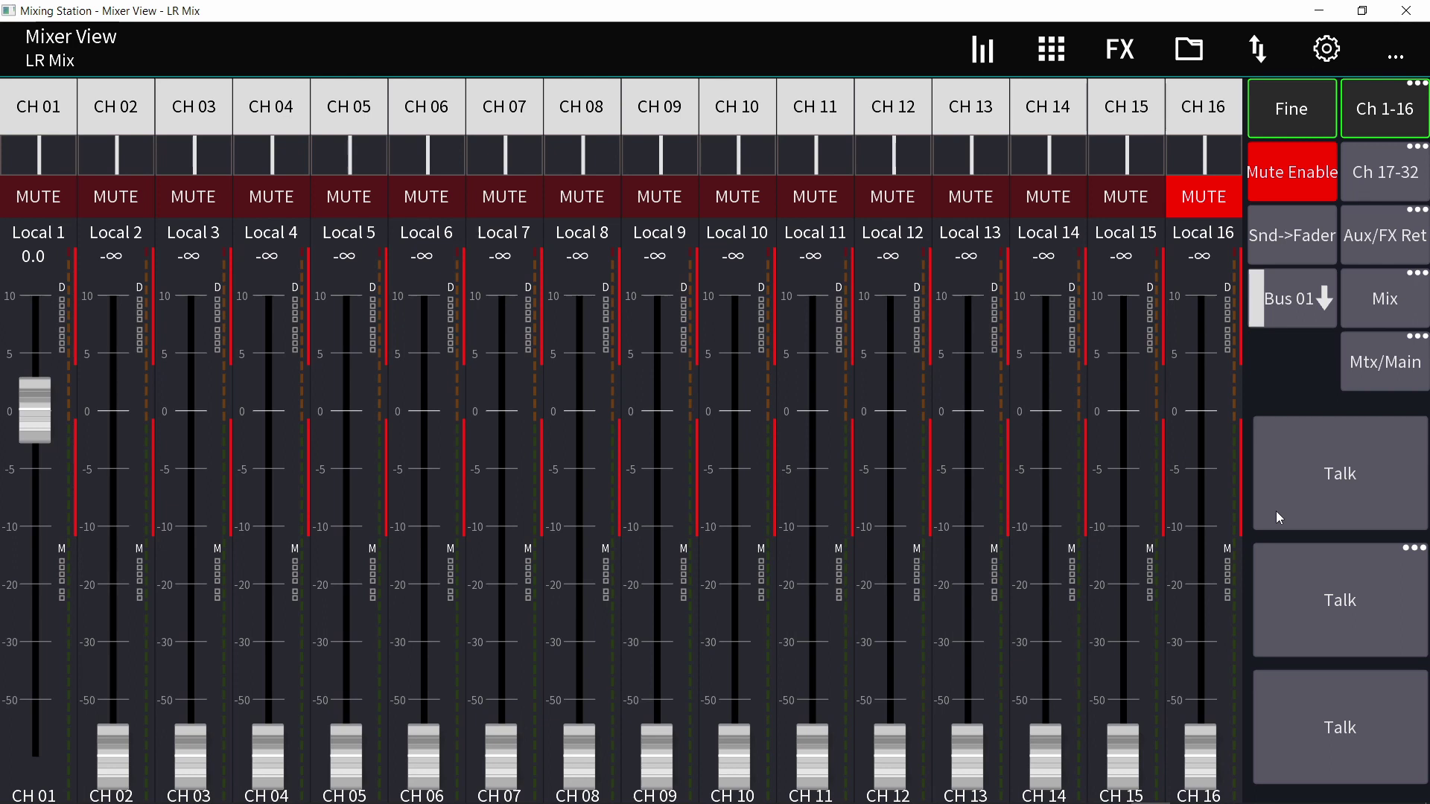
pyautogui.click(1323, 709)
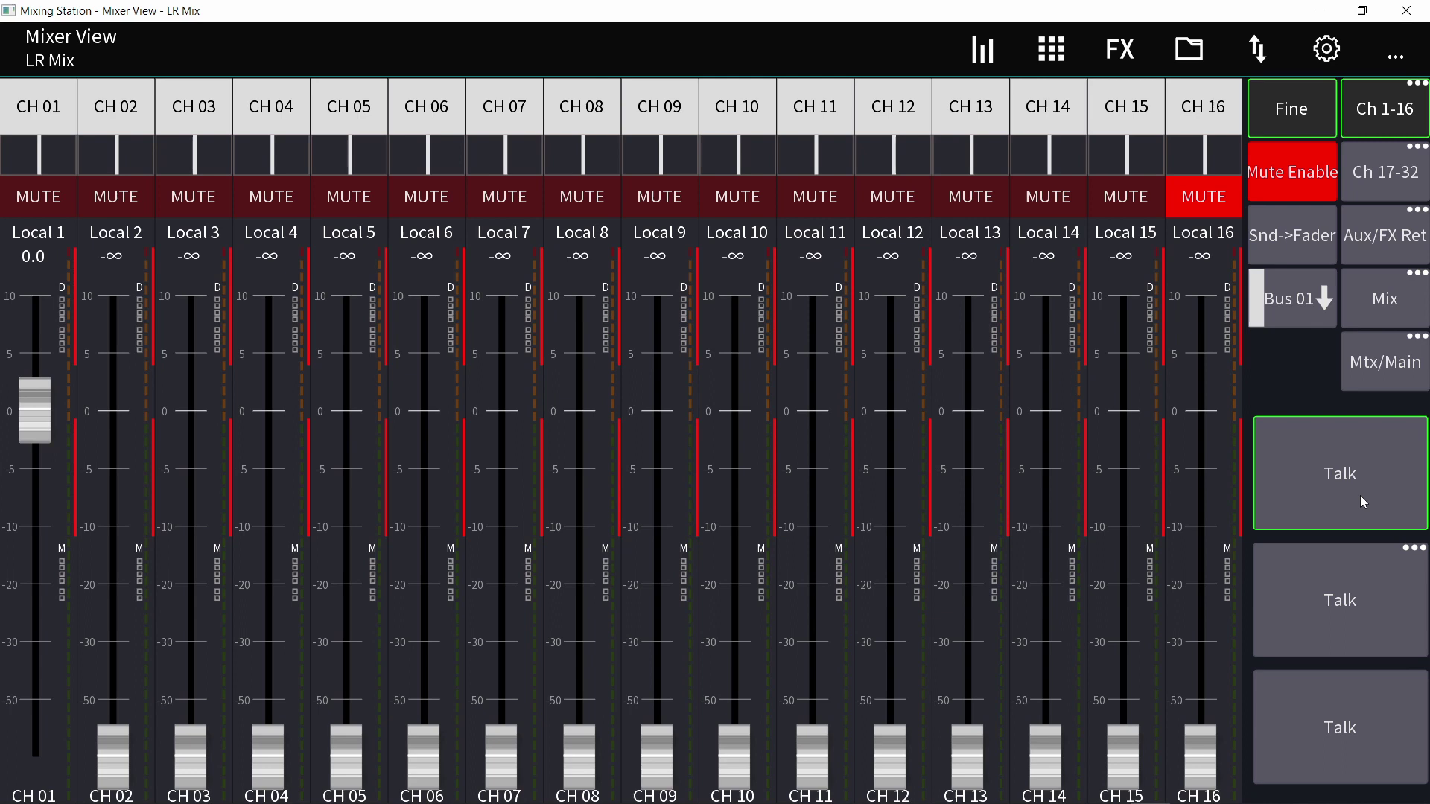
# Engage Mutegroup 1 in the Assignments panel to mute CH 01–CH 04, then close the panel
pyautogui.click(1051, 49)
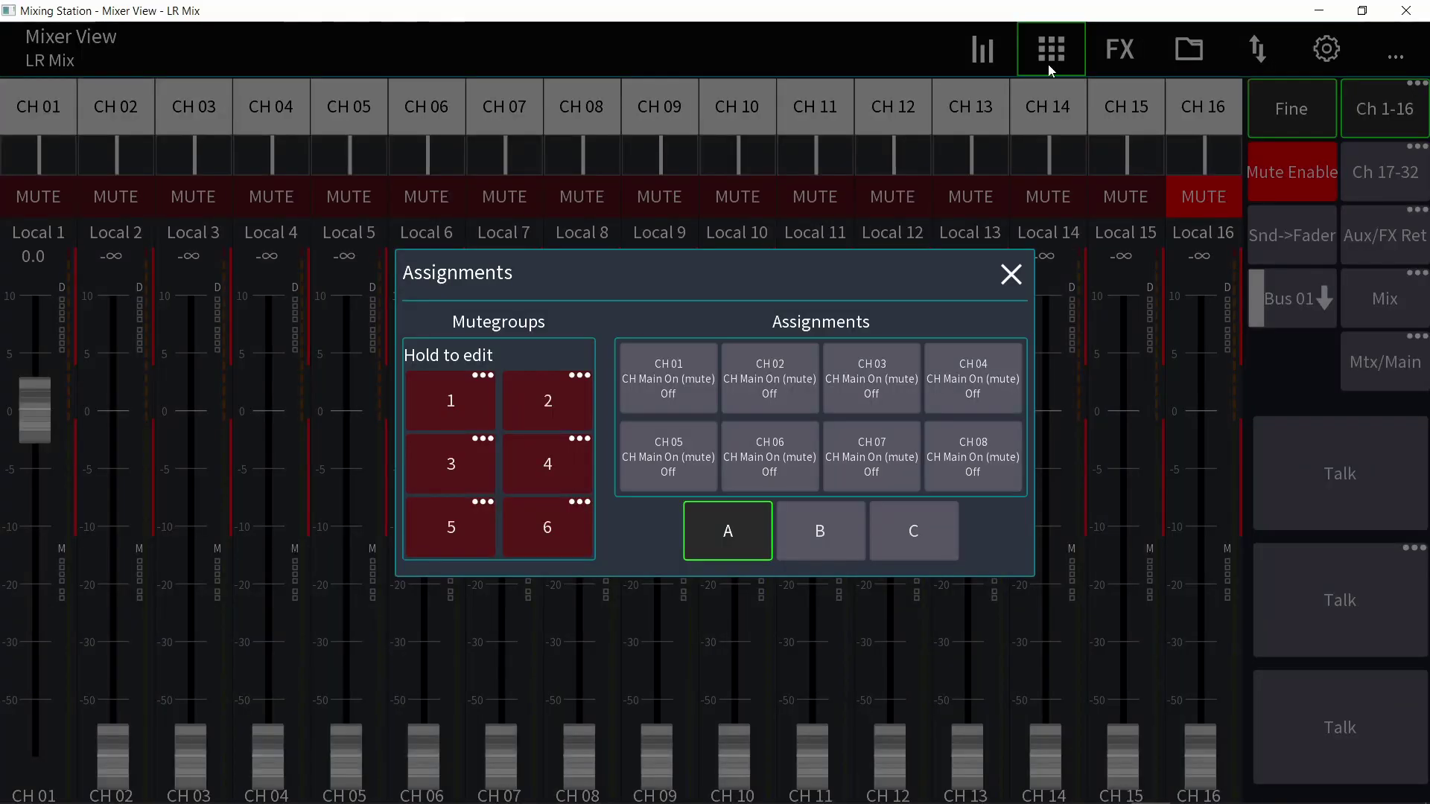
pyautogui.click(472, 387)
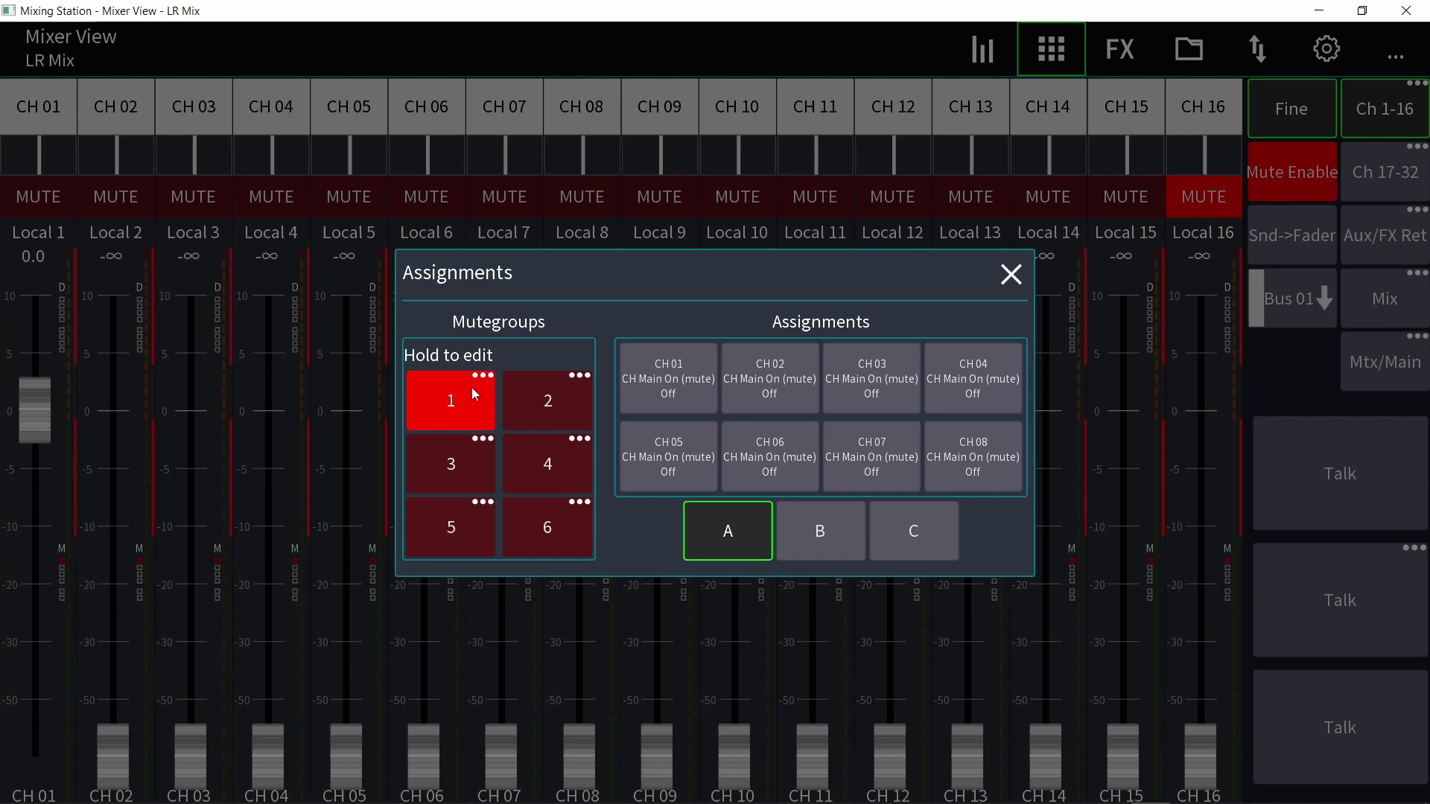
pyautogui.click(1234, 495)
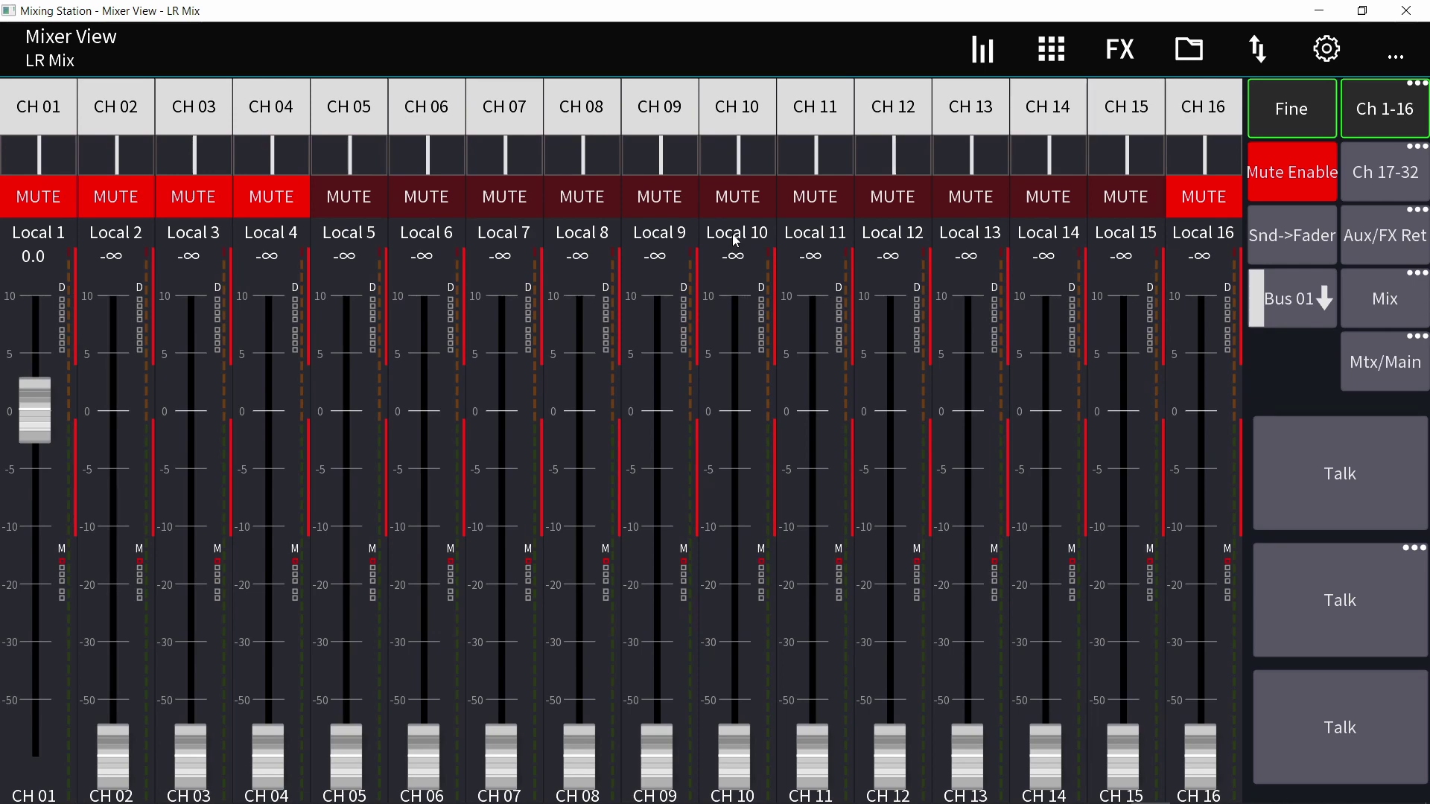
# Open the Talk button's settings and inspect an existing Long click mute action
pyautogui.rightClick(1351, 595)
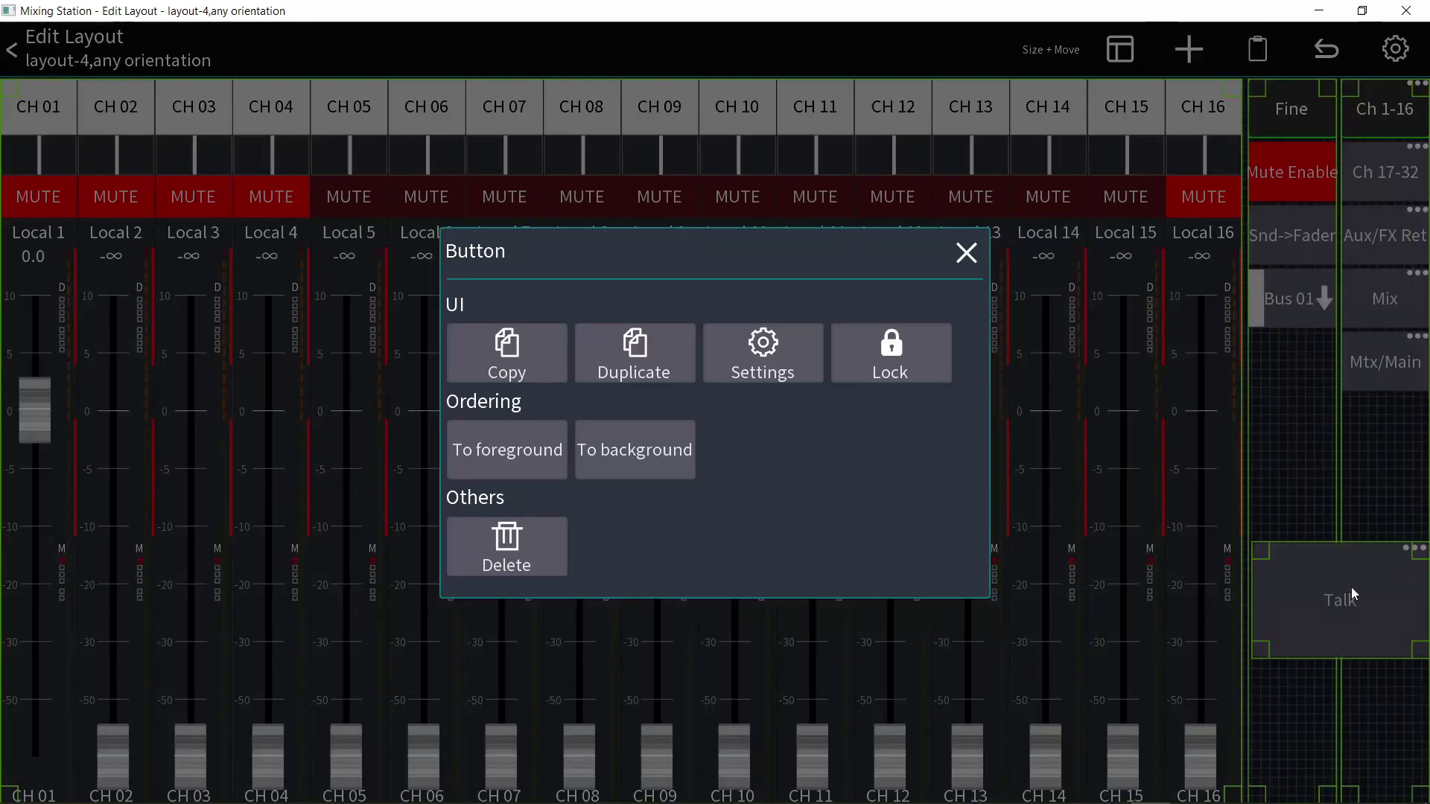
pyautogui.click(782, 373)
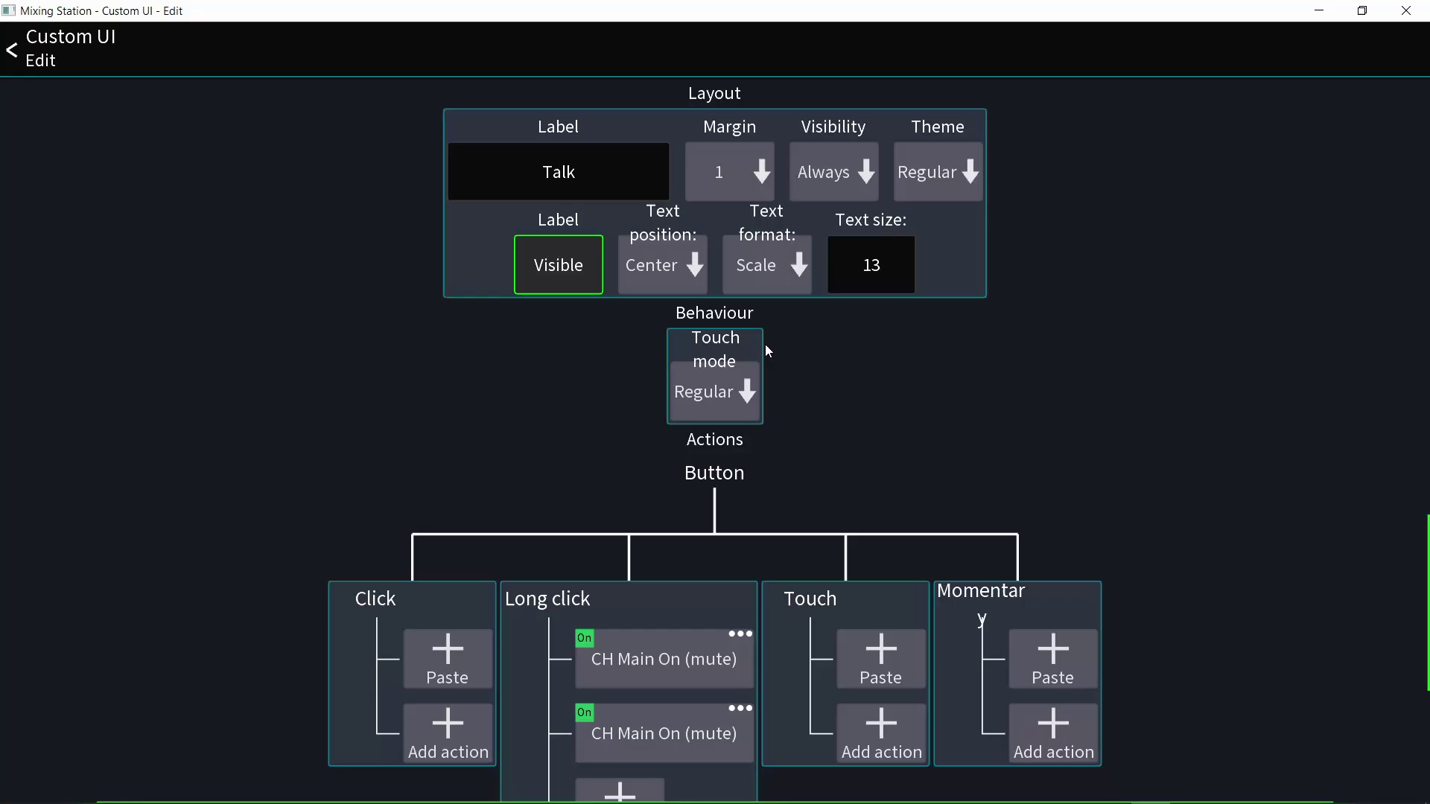
pyautogui.click(641, 745)
pyautogui.scroll(5, 132, 329)
pyautogui.click(132, 329)
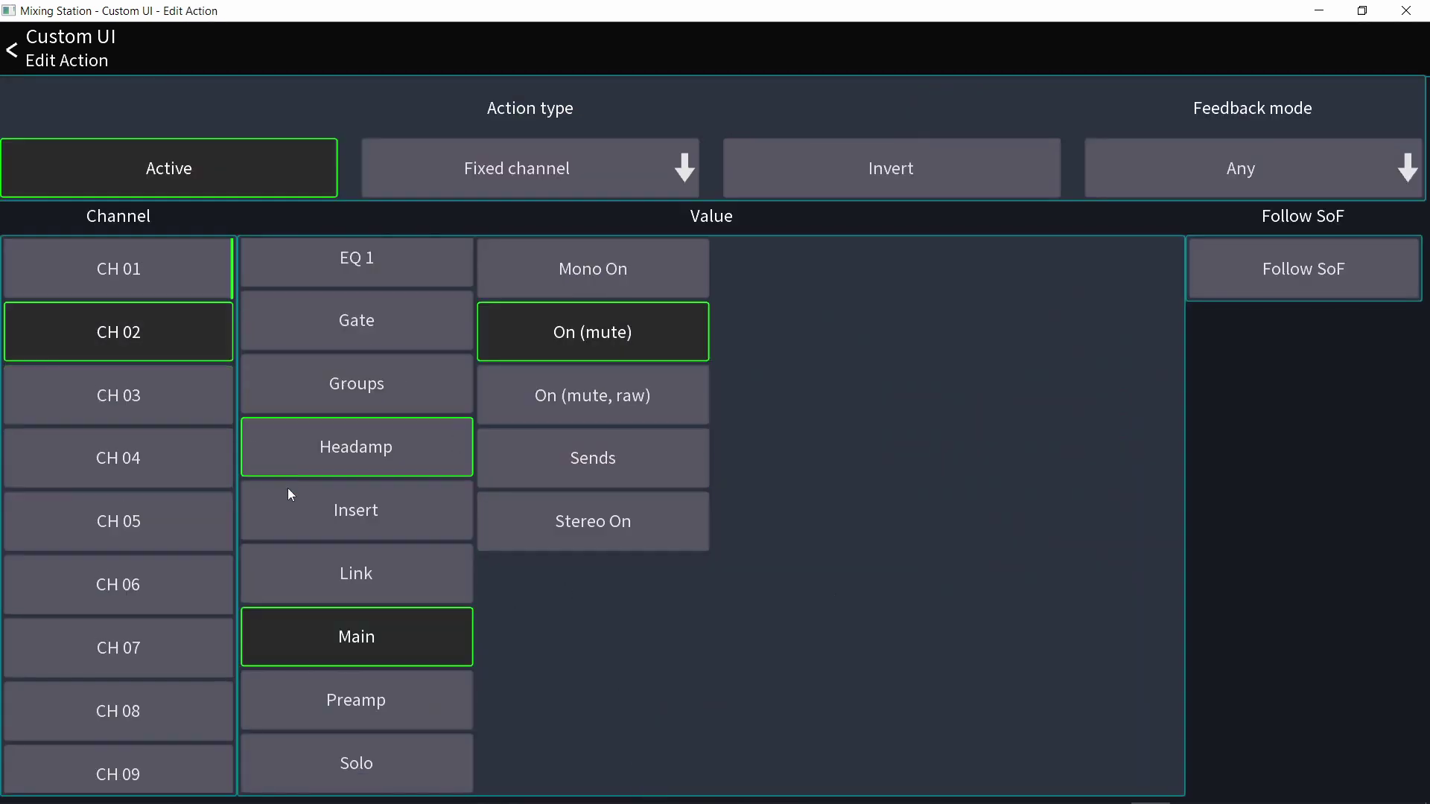
pyautogui.click(485, 330)
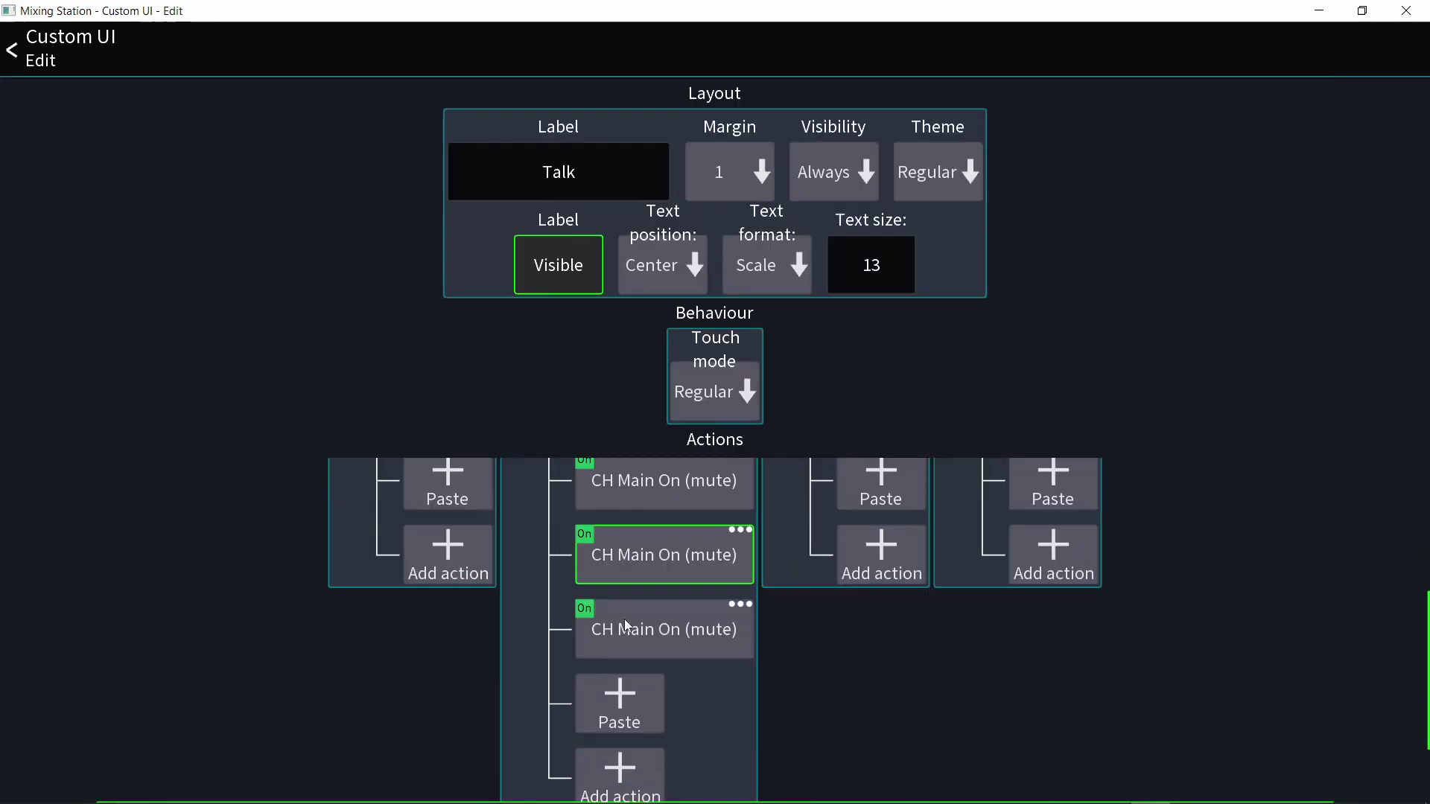
# Paste another CH Main On (mute) action under Long click and choose its channel
pyautogui.click(632, 694)
pyautogui.click(631, 698)
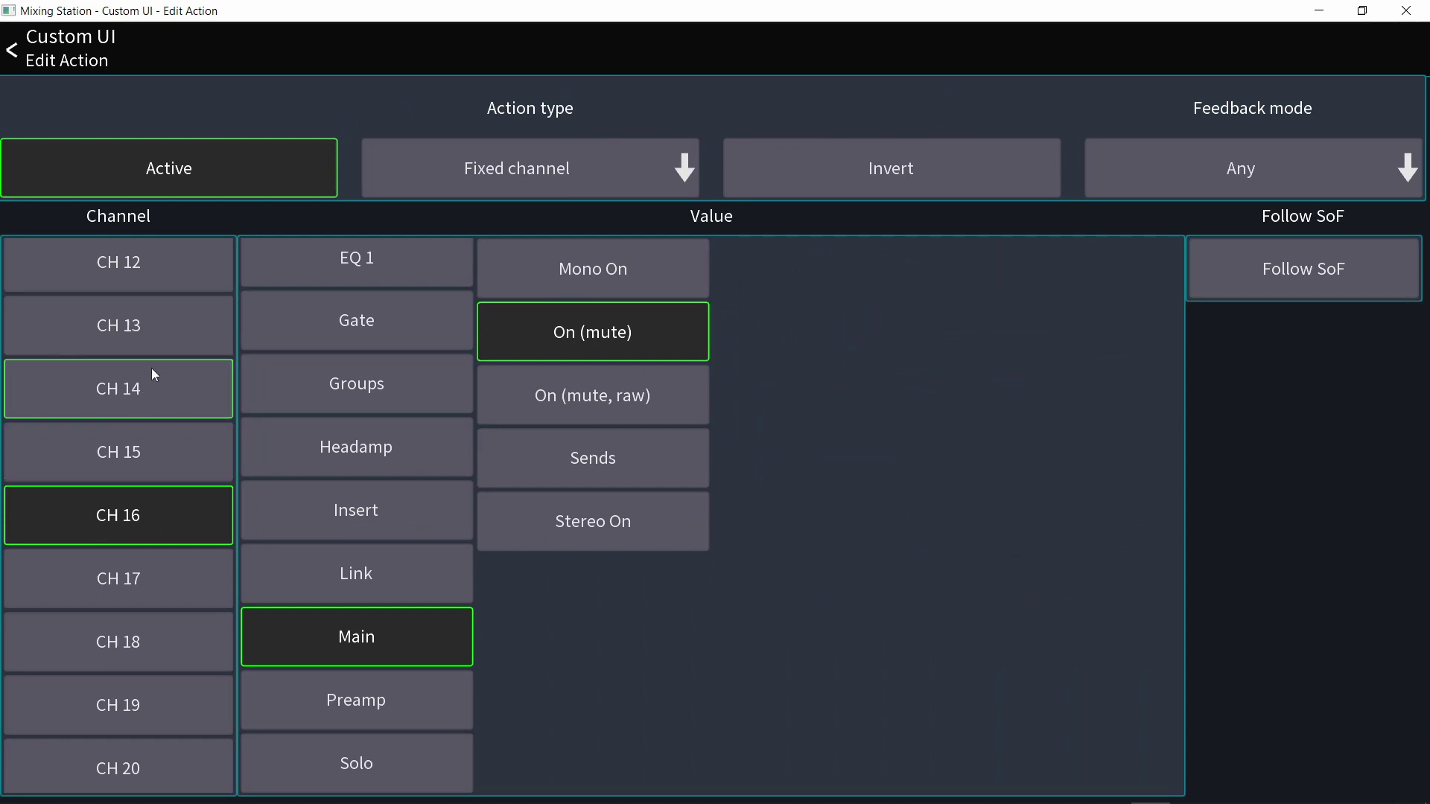
pyautogui.click(153, 374)
# Invert the new mute action, then toggle Talk five times, swapping mutes between CH 01/03 and CH 02/16
pyautogui.click(779, 177)
pyautogui.press('Escape')
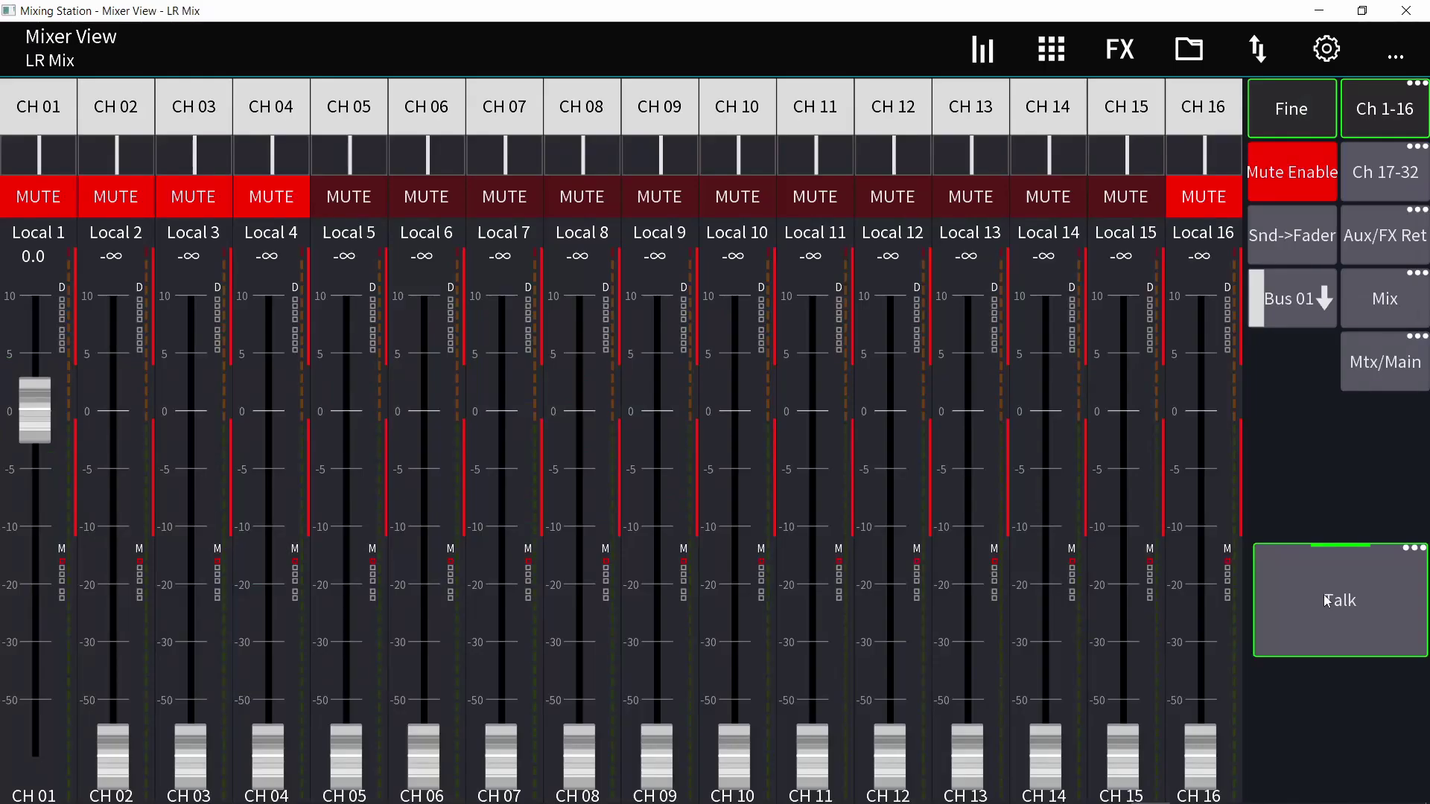
pyautogui.click(1327, 601)
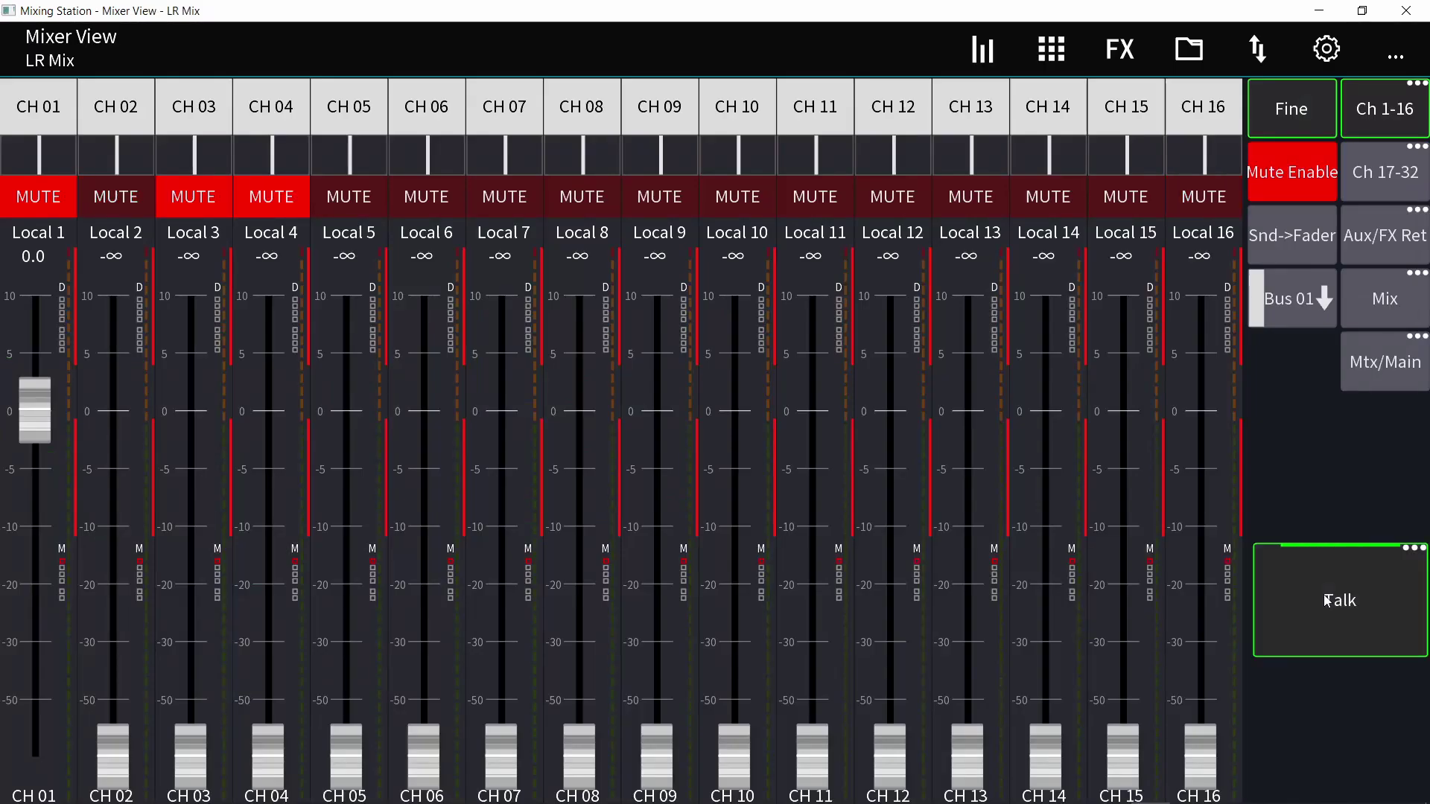
pyautogui.click(1327, 601)
pyautogui.click(1327, 601)
pyautogui.click(1327, 601)
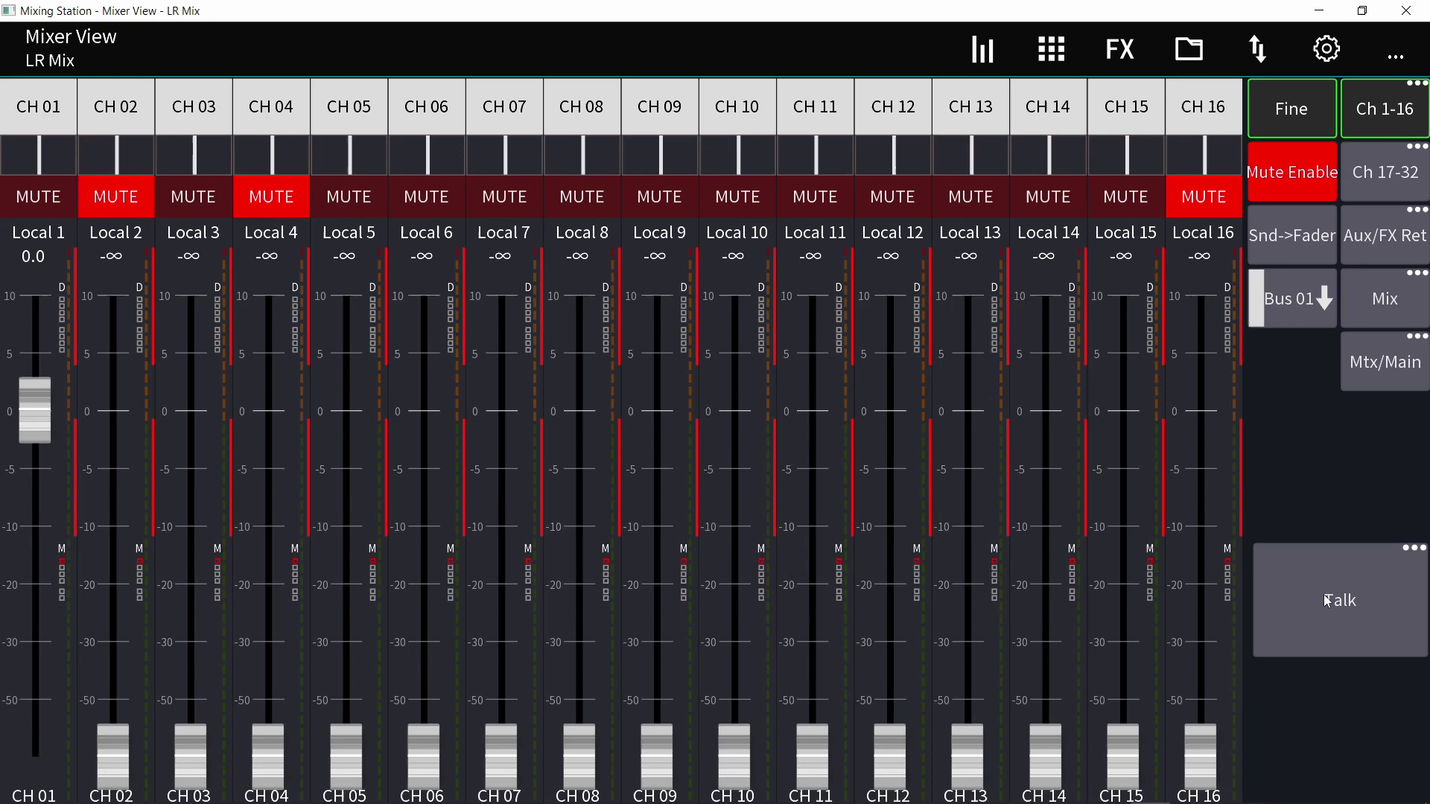
pyautogui.click(1328, 601)
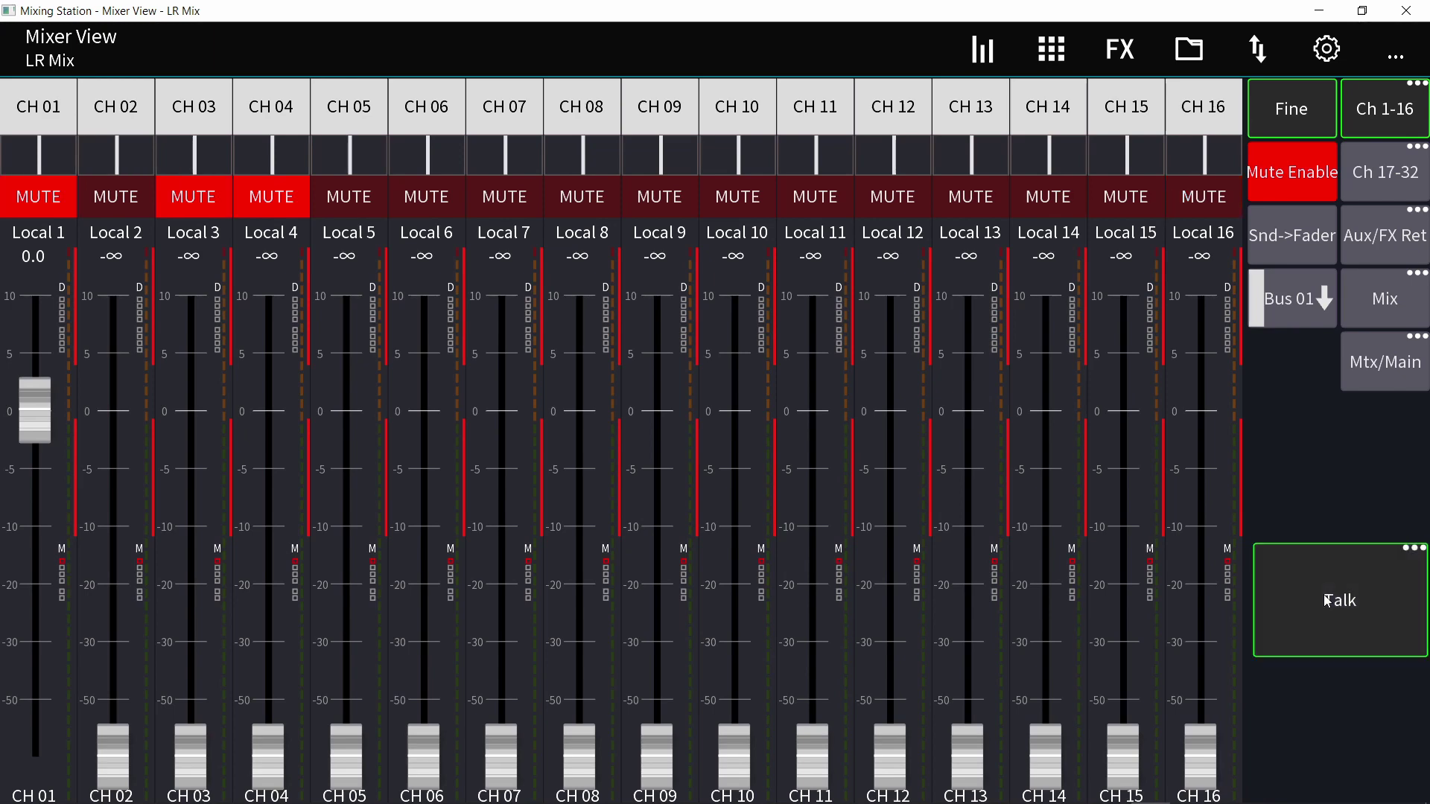